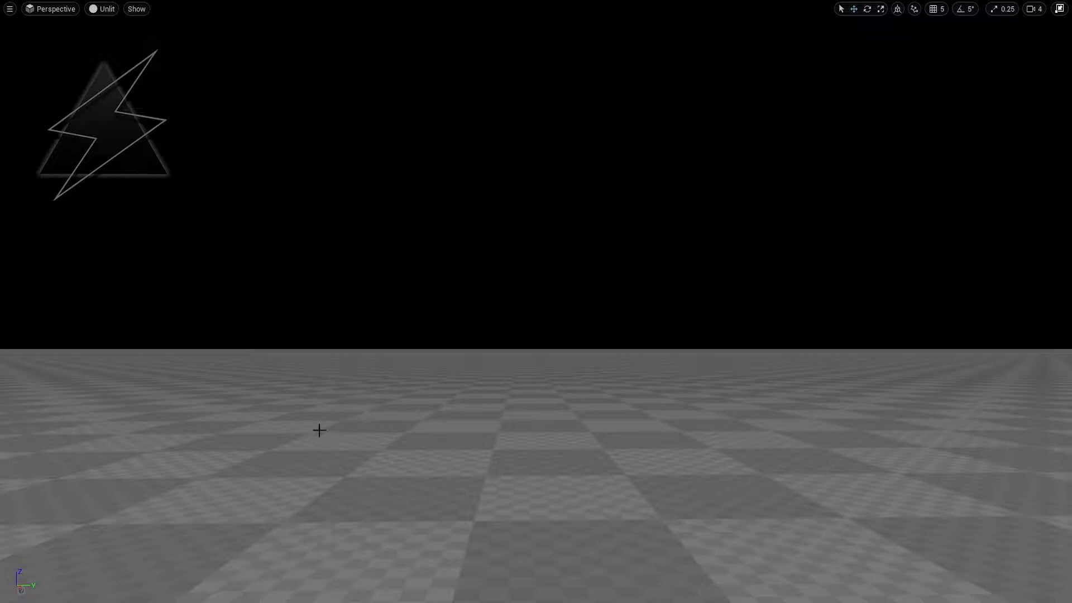
Step: Place and rotate a double-headed street light on the empty ground, adding a second one nearer the camera
{"action": "left_click_drag", "start_coordinate": [1, 430], "coordinate": [351, 389]}
{"action": "mouse_move", "coordinate": [383, 422]}
{"action": "right_mouse_down"}
{"action": "mouse_move", "coordinate": [371, 438]}
{"action": "mouse_move", "coordinate": [397, 476]}
{"action": "mouse_move", "coordinate": [397, 426]}
{"action": "right_mouse_up"}
{"action": "key", "text": "e"}
{"action": "left_click_drag", "start_coordinate": [412, 426], "coordinate": [484, 410]}
{"action": "right_click_drag", "start_coordinate": [441, 441], "coordinate": [438, 421]}
{"action": "key", "text": "w"}
{"action": "left_click_drag", "start_coordinate": [385, 395], "coordinate": [391, 345]}
{"action": "mouse_move", "coordinate": [441, 400]}
{"action": "right_mouse_down"}
{"action": "mouse_move", "coordinate": [440, 417]}
{"action": "mouse_move", "coordinate": [447, 407]}
{"action": "right_mouse_up"}
{"action": "left_click_drag", "start_coordinate": [378, 397], "coordinate": [328, 500]}
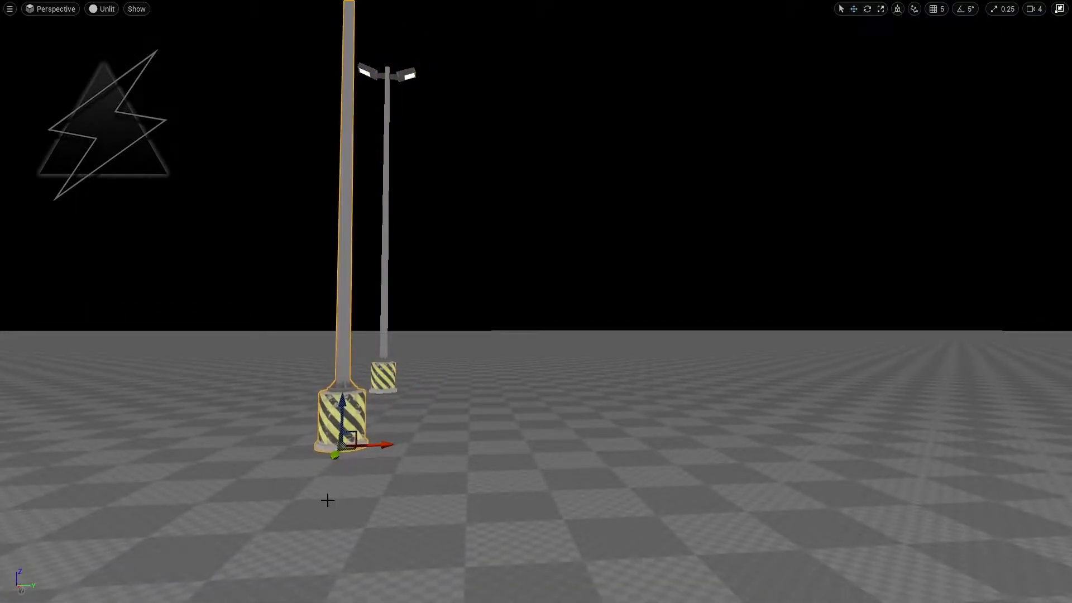
Step: Delete the front street light and place a copy of the remaining one farther back in the same line
{"action": "key", "text": "Delete"}
{"action": "left_click", "coordinate": [382, 374]}
{"action": "left_click_drag", "start_coordinate": [381, 395], "coordinate": [404, 349]}
{"action": "key", "text": "ctrl+z"}
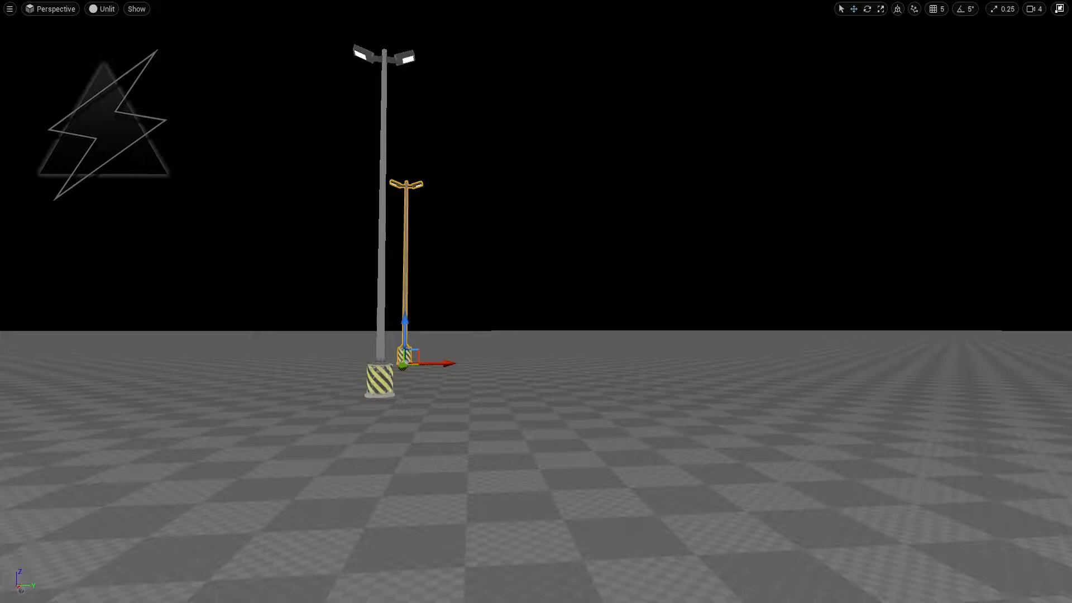
Step: Place a road segment with sidewalks on the ground and rotate it to run alongside the street lights
{"action": "left_click_drag", "start_coordinate": [3, 430], "coordinate": [904, 374]}
{"action": "key", "text": "e"}
{"action": "left_click_drag", "start_coordinate": [911, 417], "coordinate": [533, 399]}
{"action": "key", "text": "w"}
{"action": "key", "text": "e"}
{"action": "key", "text": "w"}
{"action": "key", "text": "e"}
{"action": "right_click_drag", "start_coordinate": [539, 406], "coordinate": [520, 503]}
{"action": "key", "text": "e"}
{"action": "left_click_drag", "start_coordinate": [455, 464], "coordinate": [390, 459]}
{"action": "key", "text": "w"}
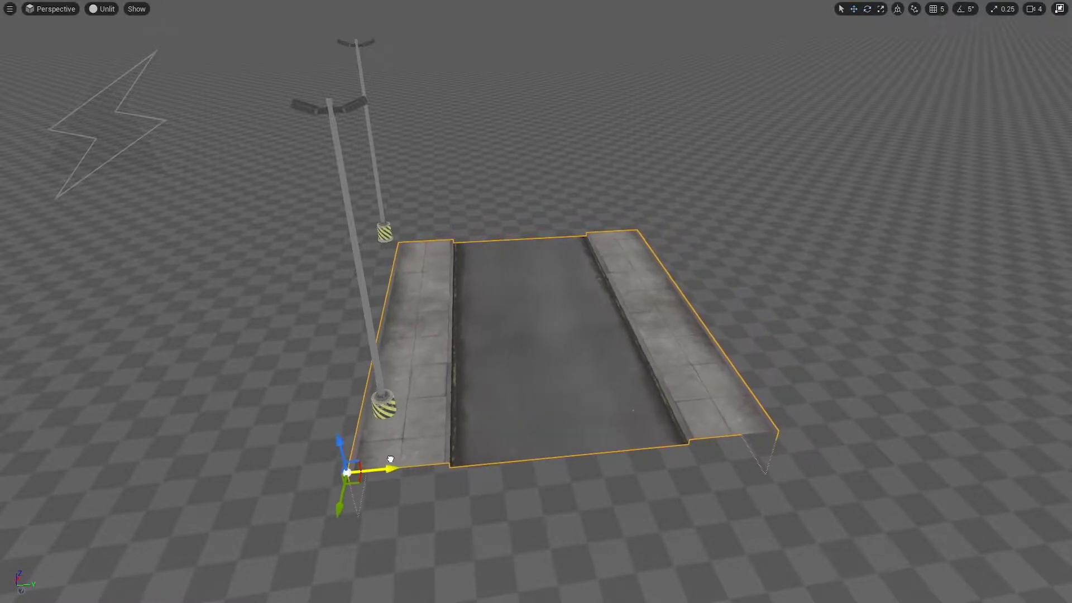
Step: Duplicate the road segment end to end along its length to extend the street
{"action": "left_click_drag", "start_coordinate": [334, 507], "coordinate": [317, 602]}
{"action": "right_click_drag", "start_coordinate": [350, 578], "coordinate": [343, 600]}
{"action": "left_click_drag", "start_coordinate": [327, 581], "coordinate": [362, 269], "text": "alt"}
{"action": "key", "text": "f"}
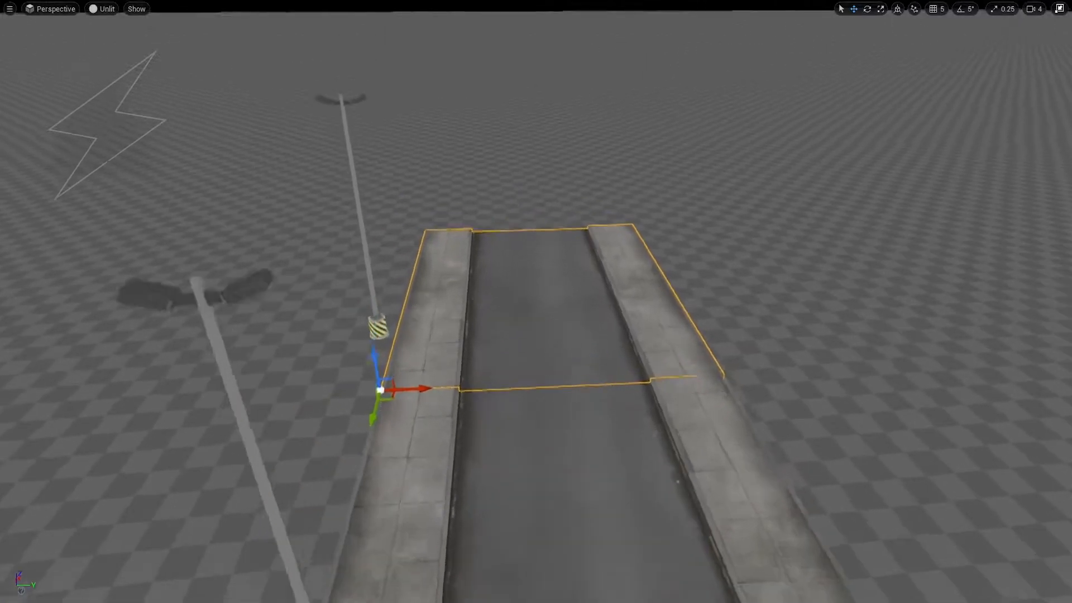
{"action": "left_click_drag", "start_coordinate": [361, 478], "coordinate": [415, 124]}
Step: Move the two street lights to line up with the outer edge of the sidewalk
{"action": "left_click", "coordinate": [363, 348]}
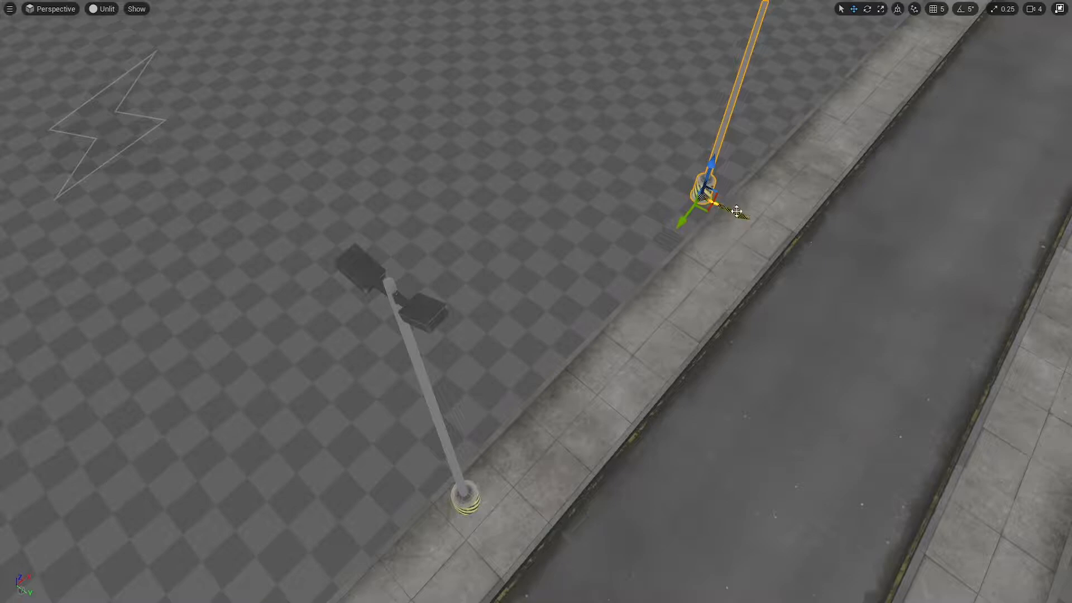
{"action": "left_click", "coordinate": [450, 448]}
{"action": "left_click_drag", "start_coordinate": [498, 524], "coordinate": [458, 484]}
Step: Duplicate both street lights together farther along the road and align the copies with the sidewalk edge
{"action": "left_click", "coordinate": [712, 183], "text": "shift"}
{"action": "right_click_drag", "start_coordinate": [713, 168], "coordinate": [712, 100]}
{"action": "left_click_drag", "start_coordinate": [682, 330], "coordinate": [802, 154], "text": "alt"}
{"action": "right_click_drag", "start_coordinate": [825, 184], "coordinate": [893, 151]}
{"action": "left_click_drag", "start_coordinate": [747, 202], "coordinate": [736, 175]}
{"action": "right_click_drag", "start_coordinate": [752, 175], "coordinate": [871, 145]}
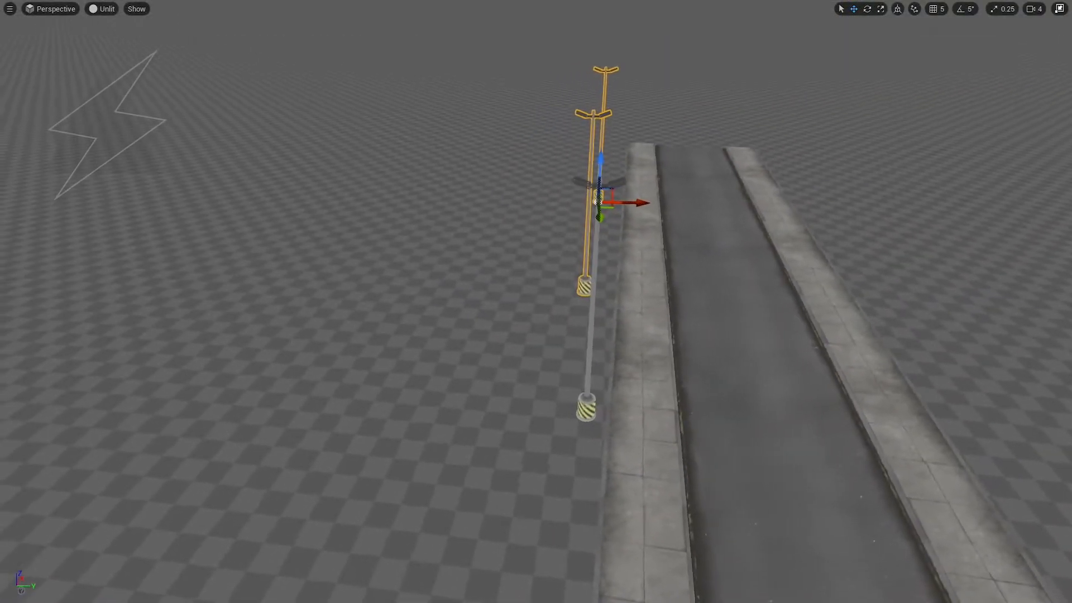
{"action": "left_click_drag", "start_coordinate": [647, 204], "coordinate": [656, 205]}
{"action": "mouse_move", "coordinate": [657, 204]}
{"action": "right_mouse_down"}
{"action": "mouse_move", "coordinate": [619, 313]}
{"action": "mouse_move", "coordinate": [658, 205]}
{"action": "right_mouse_up"}
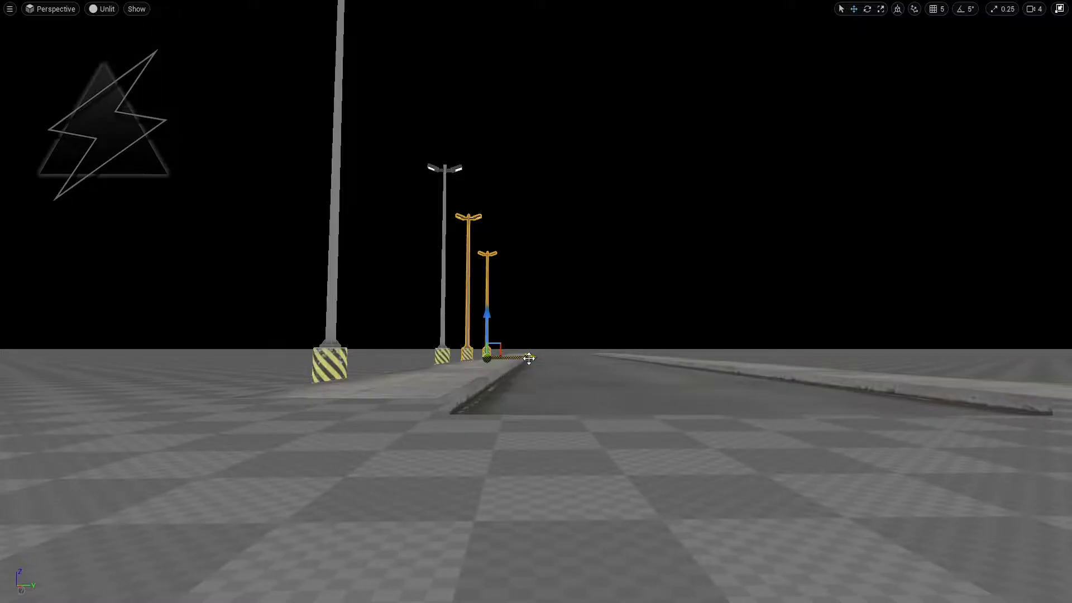
Step: Duplicate the nearest road segment toward the camera to lengthen the front of the street
{"action": "right_click", "coordinate": [636, 186]}
{"action": "left_click", "coordinate": [537, 412]}
{"action": "right_click_drag", "start_coordinate": [533, 424], "coordinate": [483, 493]}
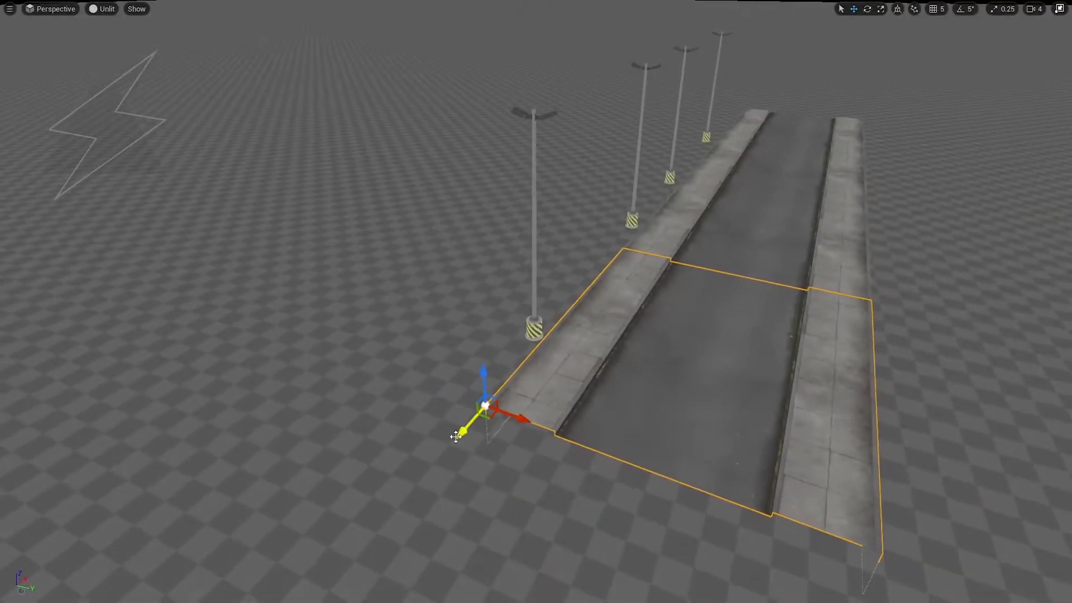
{"action": "left_click_drag", "start_coordinate": [461, 435], "coordinate": [240, 602], "text": "alt"}
{"action": "right_click_drag", "start_coordinate": [361, 517], "coordinate": [335, 558]}
{"action": "left_click_drag", "start_coordinate": [303, 486], "coordinate": [106, 575]}
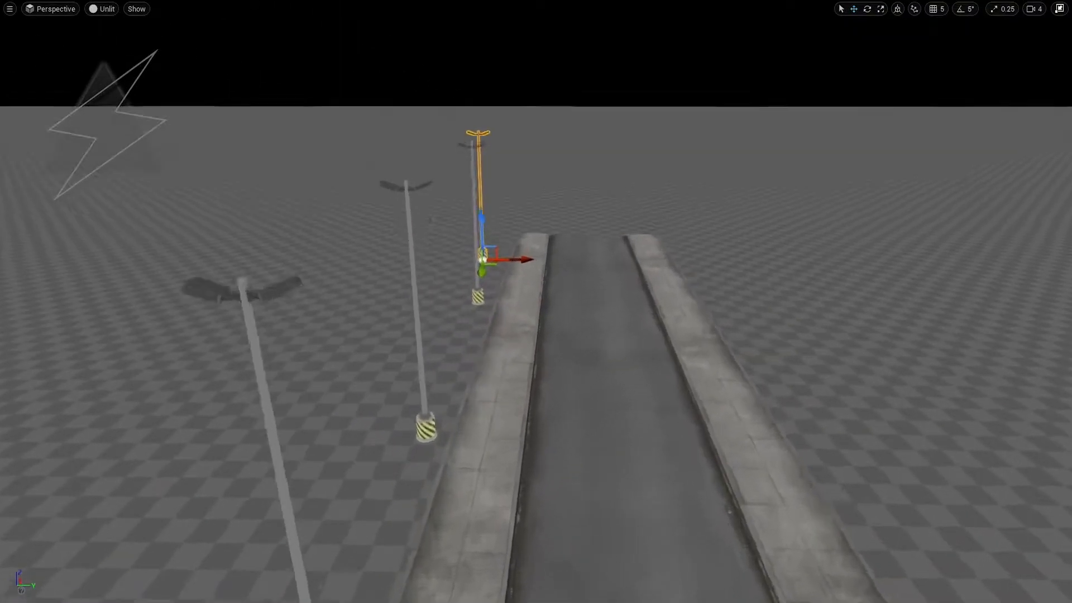
Step: Copy the farther street lights across the road to the outer edge of the opposite sidewalk
{"action": "left_click_drag", "start_coordinate": [470, 417], "coordinate": [738, 376]}
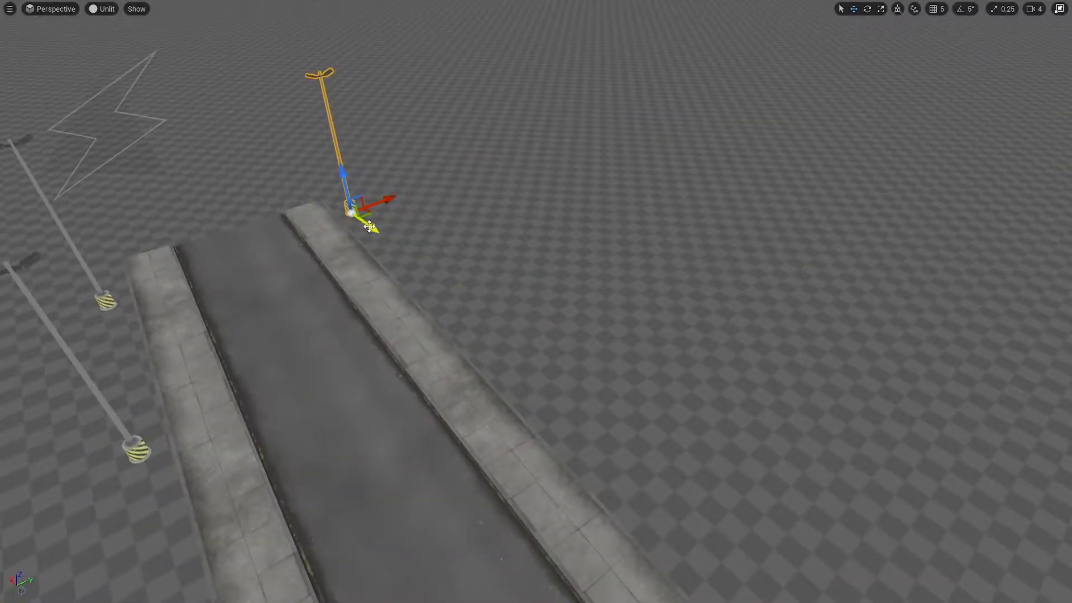
{"action": "left_click_drag", "start_coordinate": [350, 211], "coordinate": [557, 364], "text": "alt"}
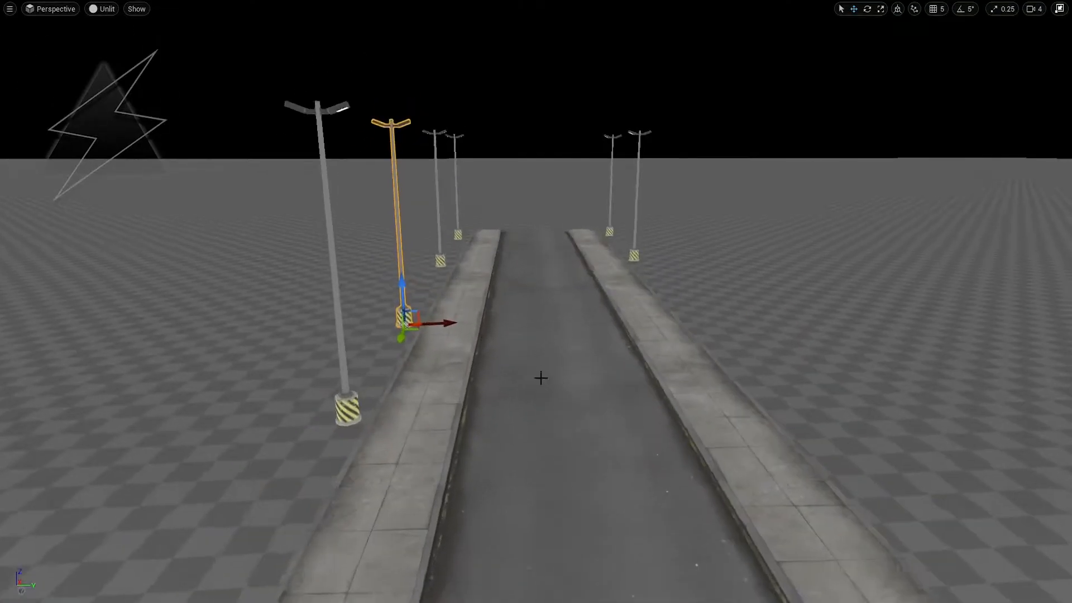
{"action": "left_click_drag", "start_coordinate": [539, 376], "coordinate": [719, 335], "text": "alt"}
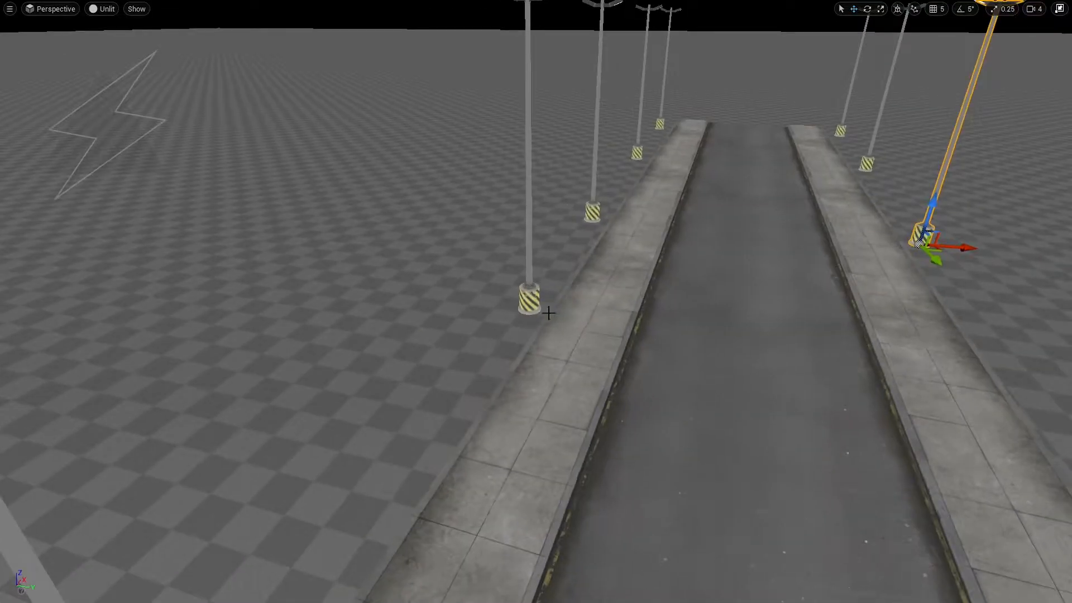
{"action": "left_click", "coordinate": [539, 304]}
{"action": "left_click_drag", "start_coordinate": [539, 304], "coordinate": [1063, 355], "text": "alt"}
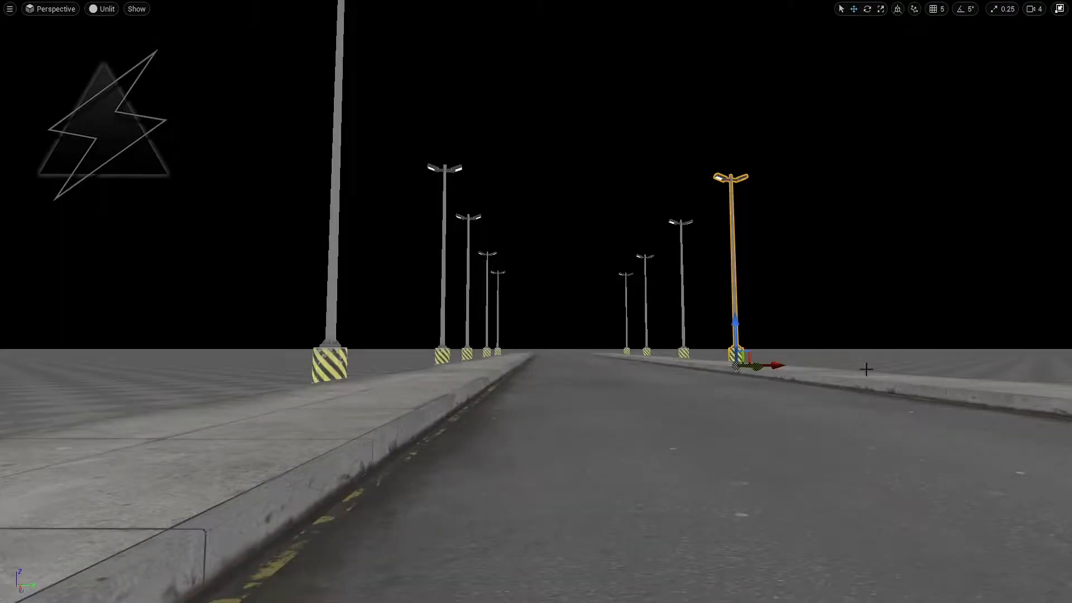
Step: Copy the nearest street light to the opposite side and align it with the other lights there
{"action": "left_click", "coordinate": [337, 368]}
{"action": "left_click_drag", "start_coordinate": [337, 368], "coordinate": [984, 429], "text": "alt"}
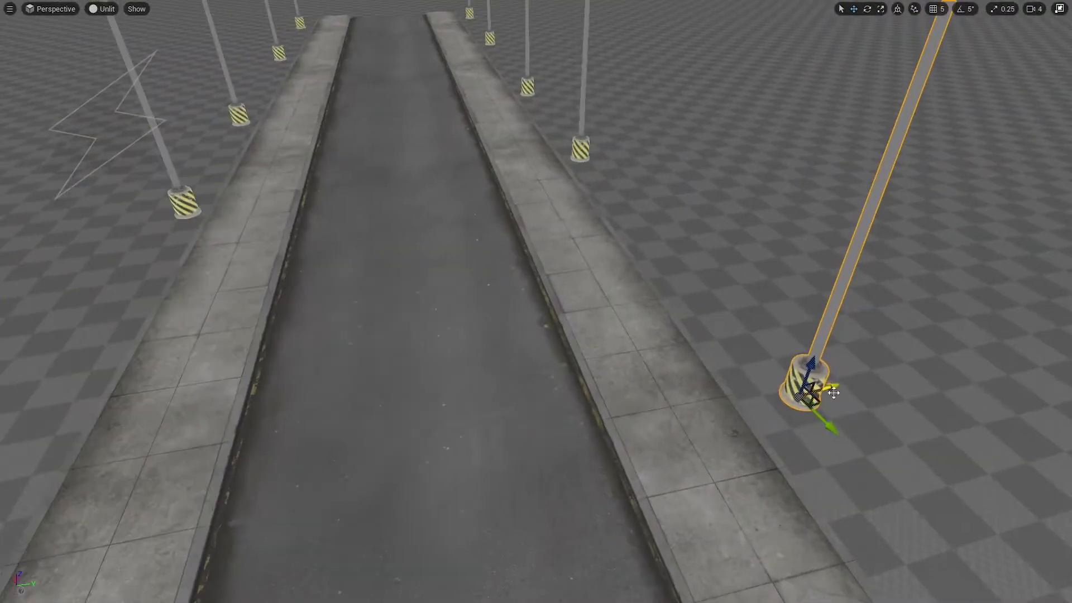
{"action": "left_click_drag", "start_coordinate": [809, 378], "coordinate": [789, 388]}
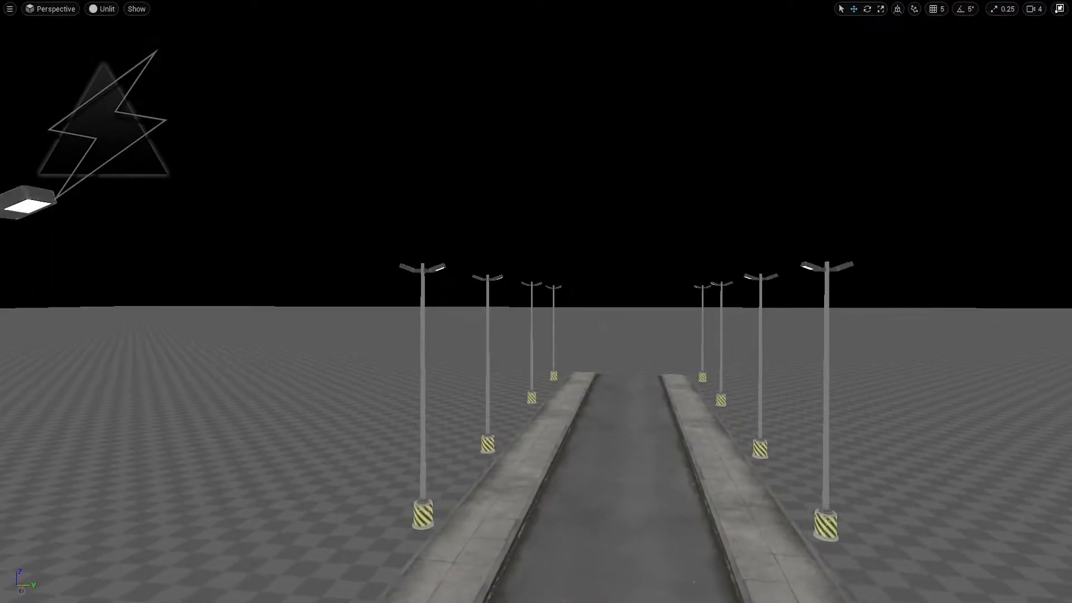
{"action": "right_click_drag", "start_coordinate": [641, 408], "coordinate": [577, 492]}
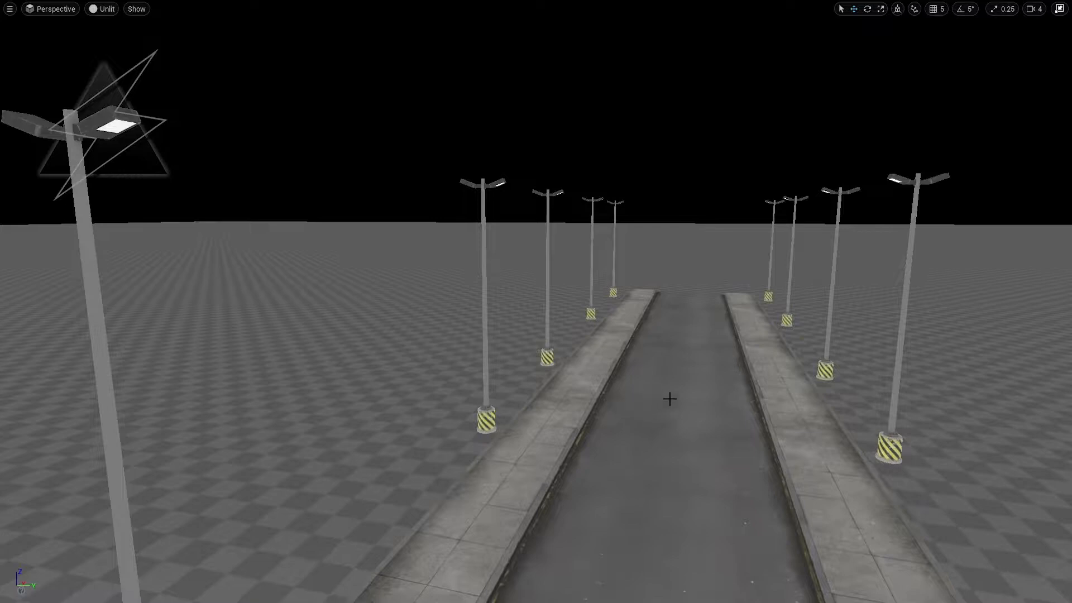
{"action": "right_click_drag", "start_coordinate": [676, 384], "coordinate": [475, 483]}
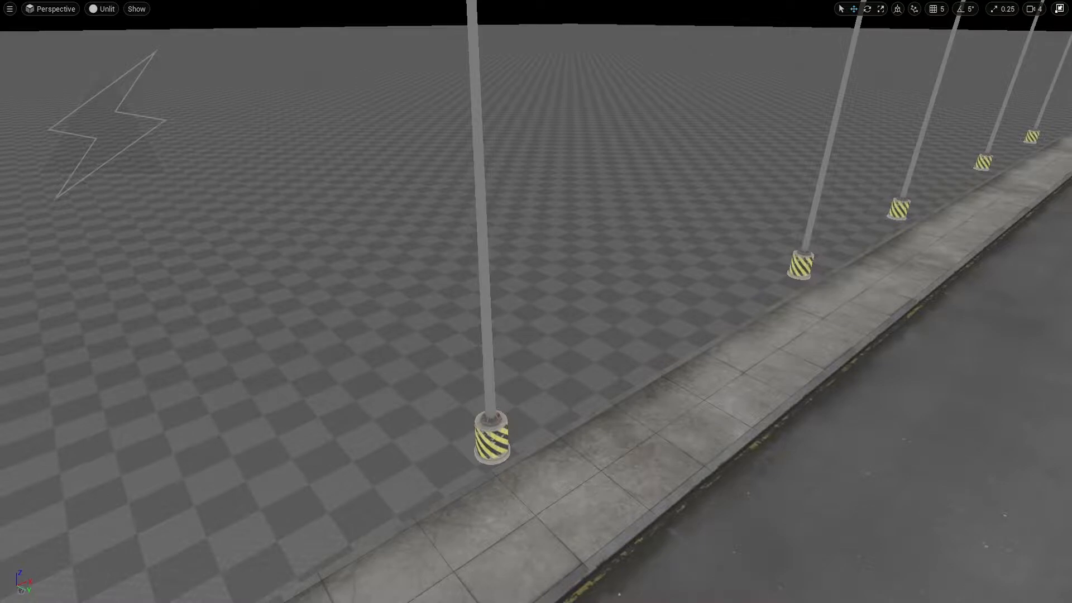
Step: Select the landscape, leave the full-screen viewport, and assign the chosen asset as its Landscape Material
{"action": "left_click_drag", "start_coordinate": [200, 438], "coordinate": [233, 444]}
{"action": "right_click", "coordinate": [234, 444]}
{"action": "left_click", "coordinate": [224, 510]}
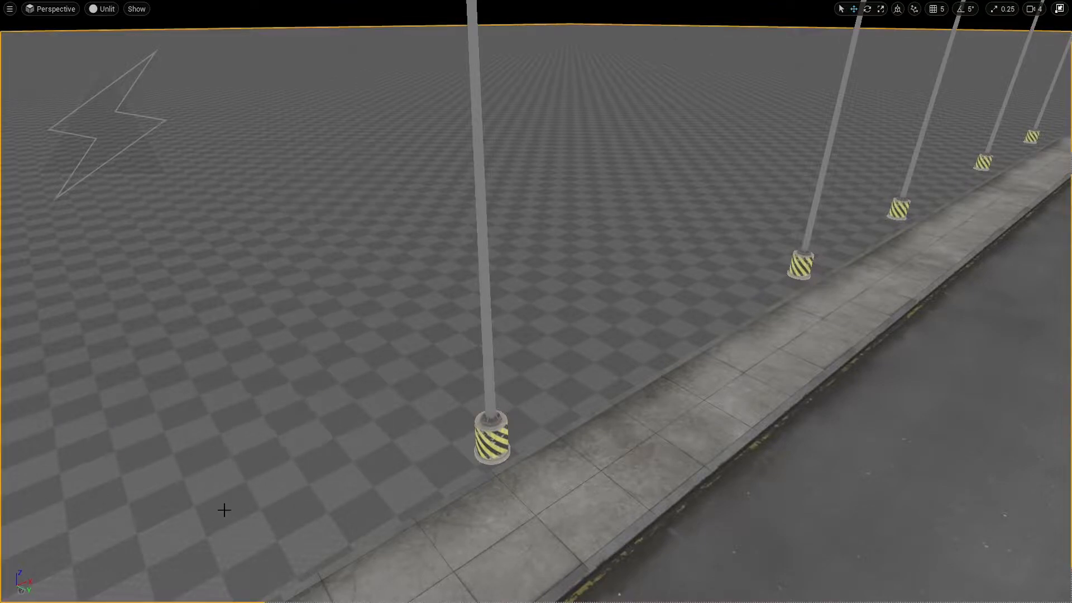
{"action": "key", "text": "F11"}
{"action": "left_click", "coordinate": [908, 287]}
{"action": "scroll", "coordinate": [920, 471], "scroll_direction": "down", "scroll_amount": 5}
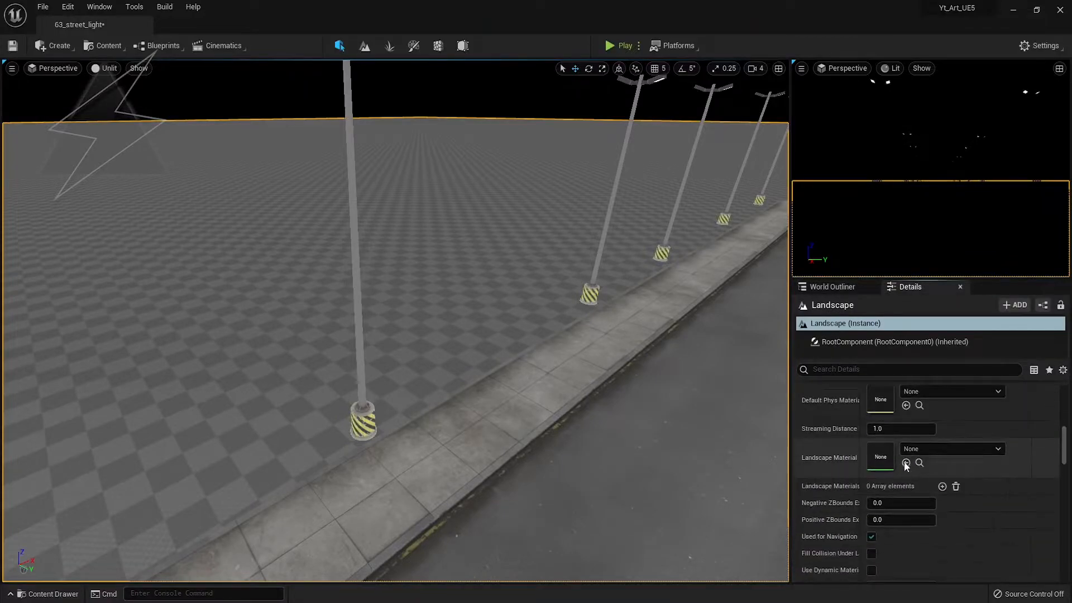
{"action": "left_click", "coordinate": [905, 463]}
Step: Set the Landscape Material to M_main_road
{"action": "right_click_drag", "start_coordinate": [543, 456], "coordinate": [282, 374]}
{"action": "left_click", "coordinate": [282, 373]}
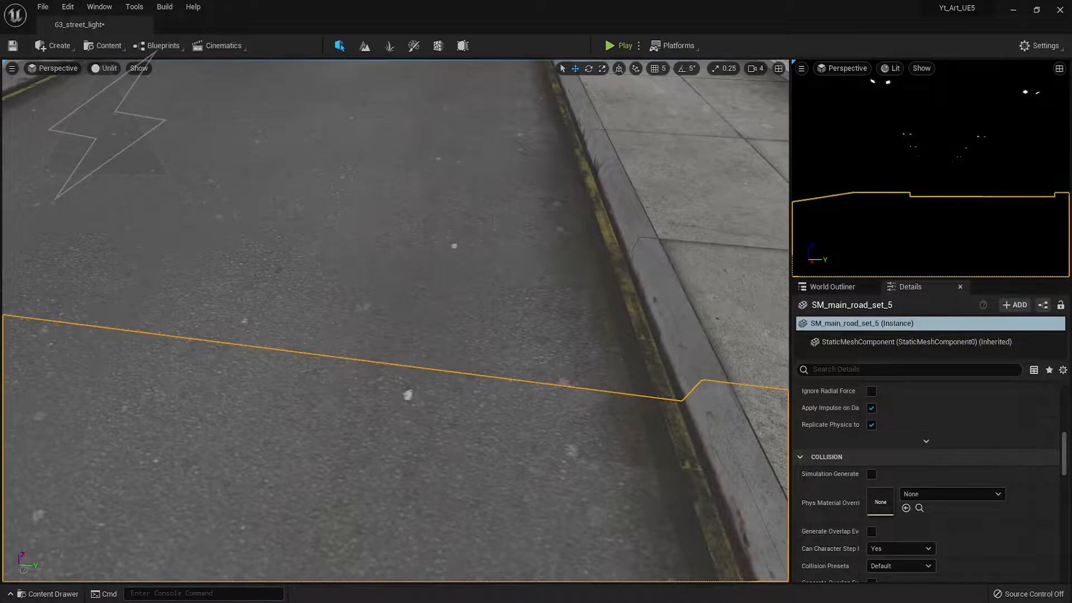
{"action": "right_click_drag", "start_coordinate": [565, 456], "coordinate": [698, 401]}
{"action": "scroll", "coordinate": [886, 510], "scroll_direction": "up", "scroll_amount": 3}
{"action": "scroll", "coordinate": [883, 511], "scroll_direction": "up", "scroll_amount": 3}
{"action": "scroll", "coordinate": [883, 510], "scroll_direction": "down", "scroll_amount": 1}
{"action": "left_click", "coordinate": [680, 331]}
{"action": "scroll", "coordinate": [907, 494], "scroll_direction": "down", "scroll_amount": 3}
{"action": "left_click", "coordinate": [906, 443]}
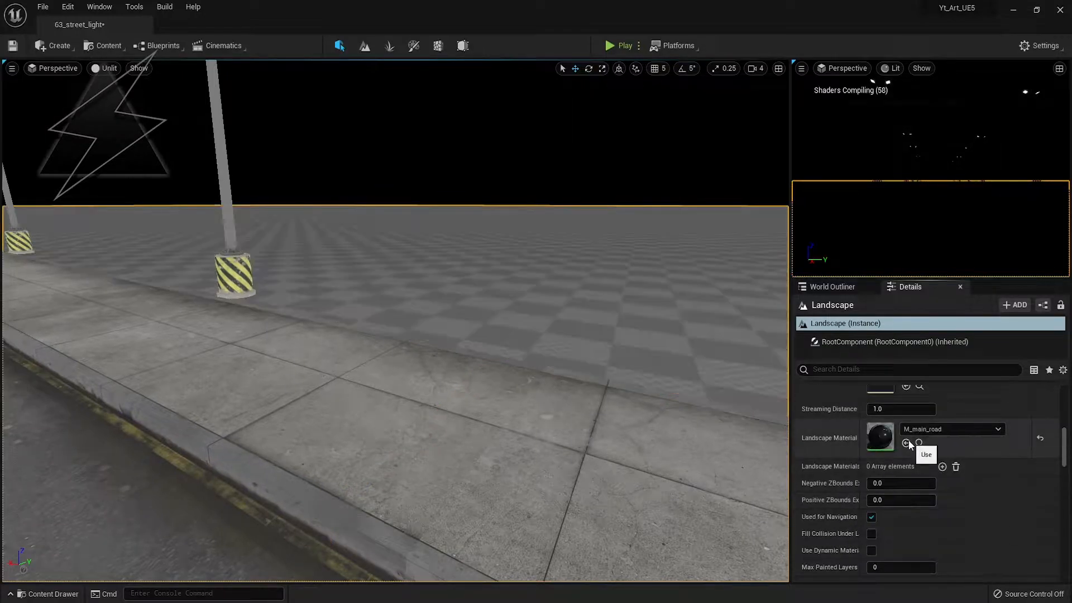
Step: Set the Landscape Material to M_tile_concrete and deselect the landscape
{"action": "right_click_drag", "start_coordinate": [401, 469], "coordinate": [577, 366]}
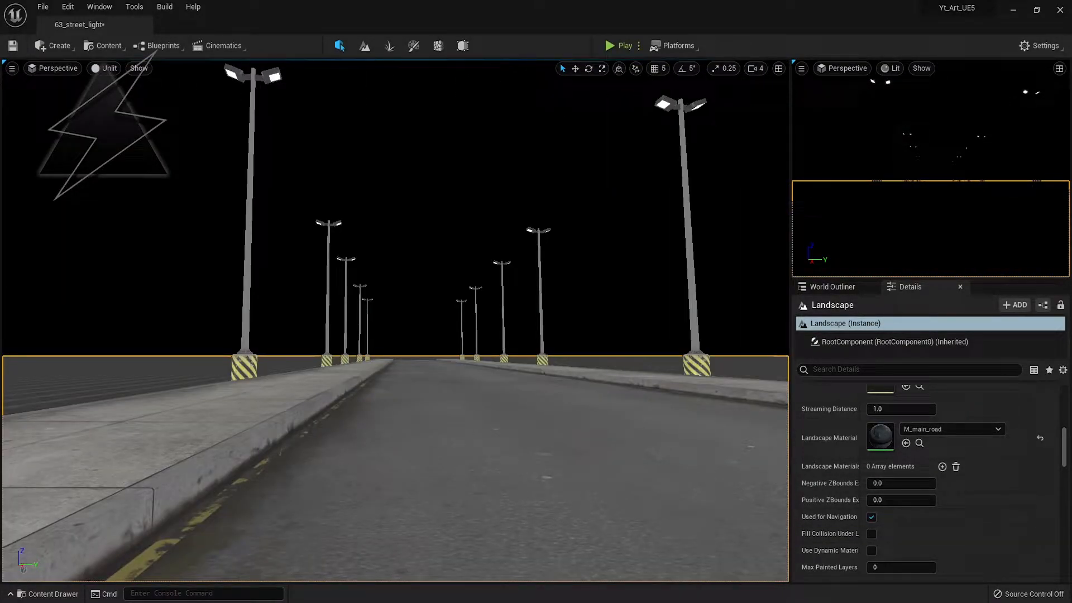
{"action": "left_click", "coordinate": [906, 442]}
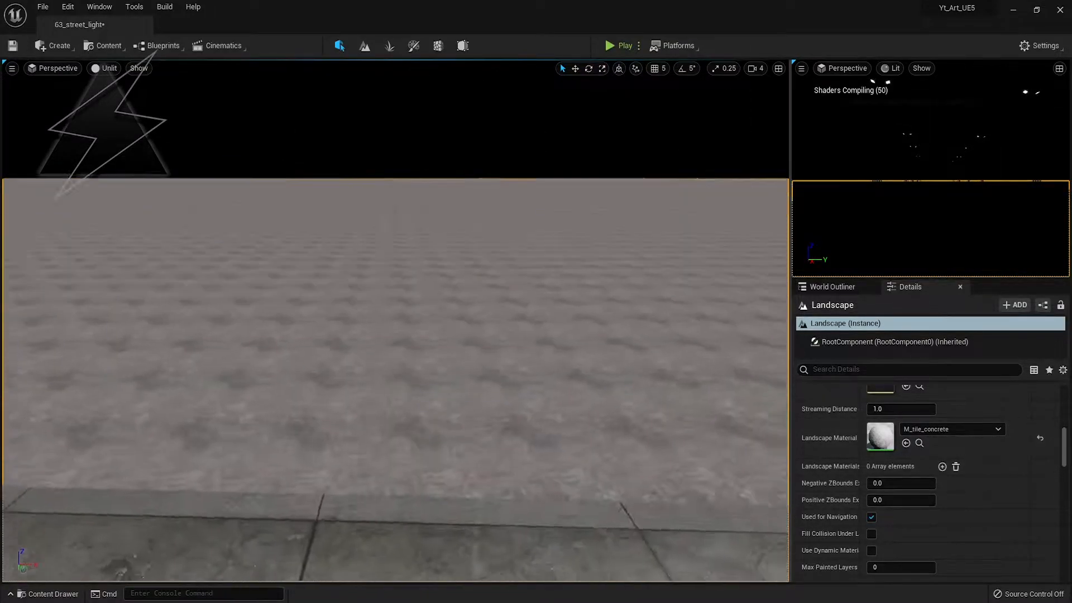
{"action": "right_click_drag", "start_coordinate": [396, 321], "coordinate": [447, 410]}
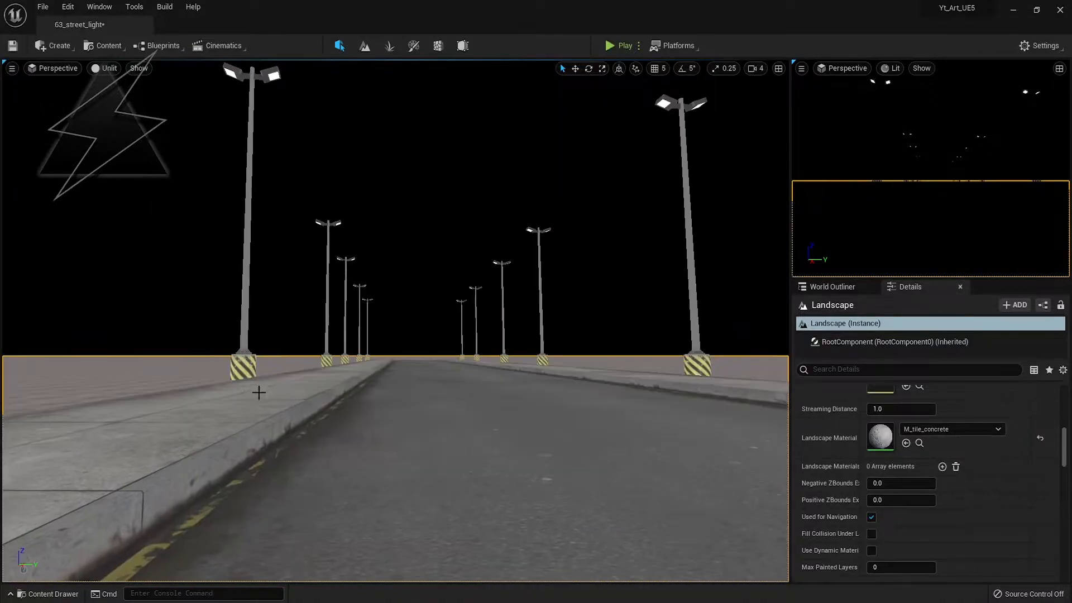
{"action": "key", "text": "Escape"}
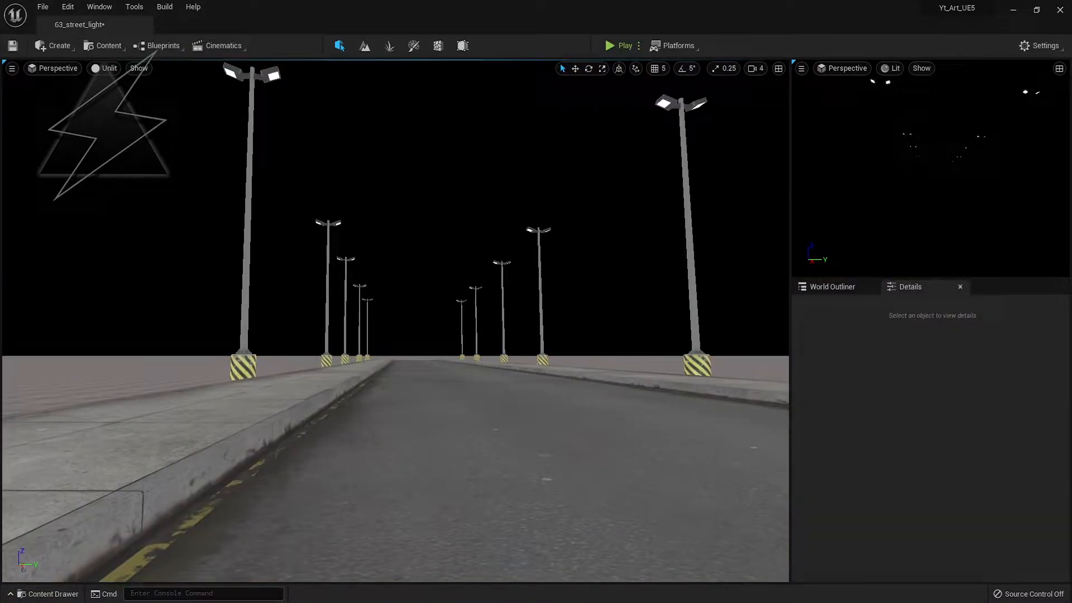
Step: Place metal fence pieces on the sidewalk beside the nearest street light and rotate them to follow its outer edge
{"action": "middle_click_drag", "start_coordinate": [272, 491], "coordinate": [267, 485]}
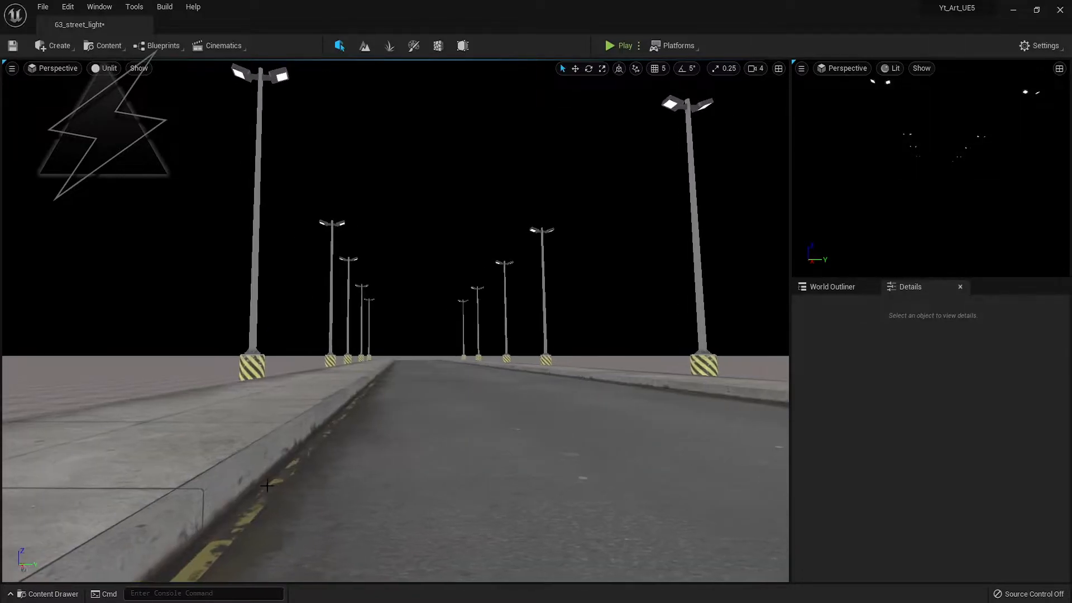
{"action": "left_click_drag", "start_coordinate": [218, 416], "coordinate": [318, 396]}
{"action": "key", "text": "e"}
{"action": "key", "text": "w"}
{"action": "right_click_drag", "start_coordinate": [312, 397], "coordinate": [256, 524]}
{"action": "left_click_drag", "start_coordinate": [352, 416], "coordinate": [434, 352]}
{"action": "key", "text": "e"}
{"action": "left_click_drag", "start_coordinate": [462, 404], "coordinate": [400, 382]}
{"action": "key", "text": "w"}
Step: Duplicate a fence piece and arrange the panels and posts at the street light's base along the sidewalk edge
{"action": "left_click_drag", "start_coordinate": [391, 328], "coordinate": [464, 330], "text": "alt"}
{"action": "key", "text": "e"}
{"action": "key", "text": "w"}
{"action": "mouse_move", "coordinate": [464, 329]}
{"action": "right_mouse_down"}
{"action": "mouse_move", "coordinate": [447, 307]}
{"action": "mouse_move", "coordinate": [472, 335]}
{"action": "right_mouse_up"}
{"action": "key", "text": "w"}
{"action": "left_click_drag", "start_coordinate": [424, 310], "coordinate": [124, 482]}
{"action": "left_click_drag", "start_coordinate": [269, 460], "coordinate": [225, 527]}
{"action": "left_click", "coordinate": [245, 487]}
{"action": "left_click", "coordinate": [285, 442]}
{"action": "left_click", "coordinate": [388, 463]}
{"action": "right_click_drag", "start_coordinate": [387, 464], "coordinate": [312, 505]}
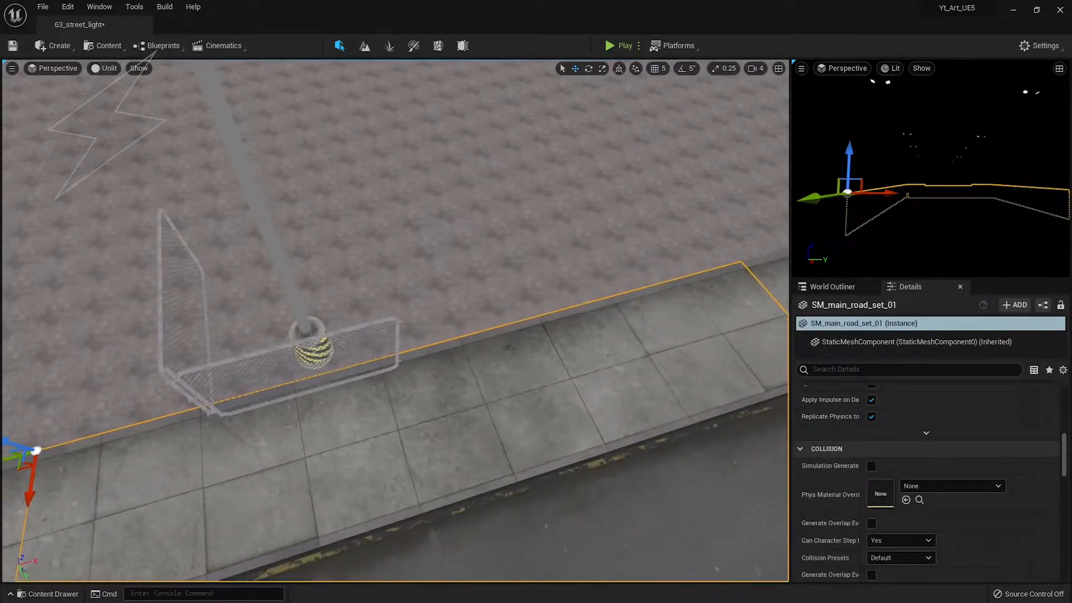
Step: Check the post at the end of the sidewalk fence panel and undo the last move
{"action": "left_click", "coordinate": [402, 367]}
{"action": "scroll", "coordinate": [443, 383], "scroll_direction": "up", "scroll_amount": 6}
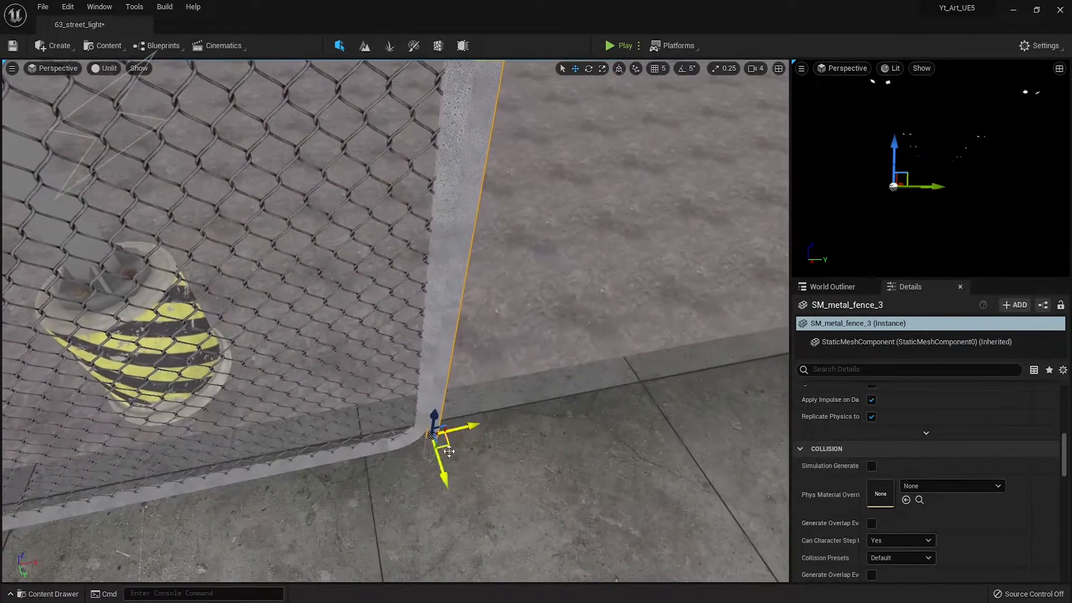
{"action": "right_click_drag", "start_coordinate": [445, 484], "coordinate": [480, 474]}
{"action": "left_click", "coordinate": [483, 406]}
{"action": "right_click_drag", "start_coordinate": [483, 405], "coordinate": [459, 434]}
{"action": "left_click", "coordinate": [355, 388]}
{"action": "right_click_drag", "start_coordinate": [16, 435], "coordinate": [151, 395]}
{"action": "key", "text": "ctrl+z"}
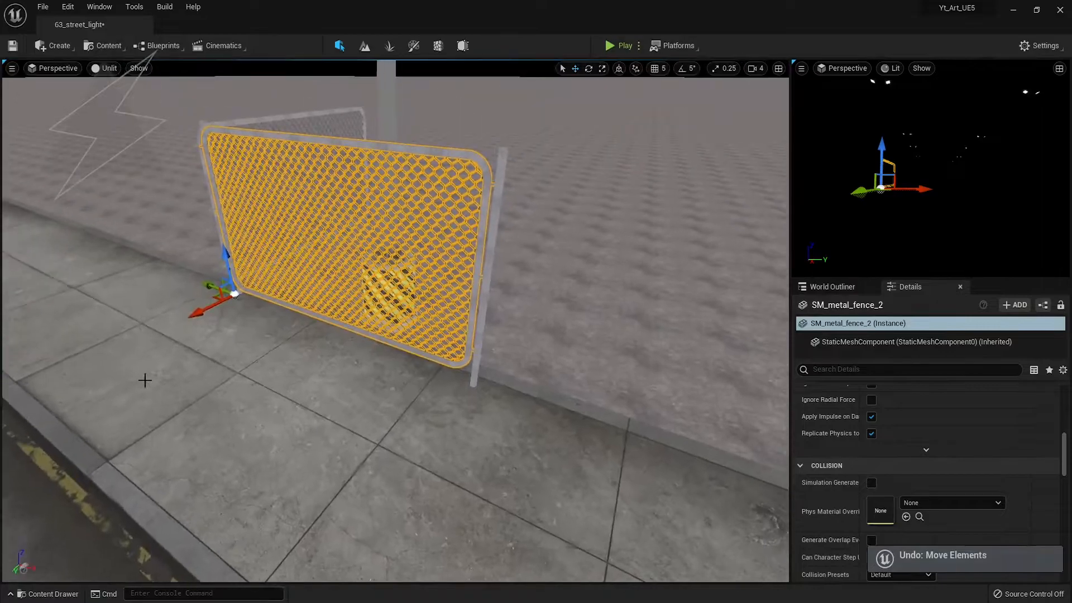
Step: Duplicate the mesh fence panel along the sidewalk edge so the copy continues from the end post
{"action": "left_click_drag", "start_coordinate": [210, 287], "coordinate": [424, 383], "text": "alt"}
{"action": "right_click_drag", "start_coordinate": [424, 383], "coordinate": [505, 436]}
{"action": "left_click_drag", "start_coordinate": [254, 432], "coordinate": [251, 432]}
{"action": "right_click_drag", "start_coordinate": [335, 433], "coordinate": [344, 428]}
{"action": "left_click", "coordinate": [242, 389]}
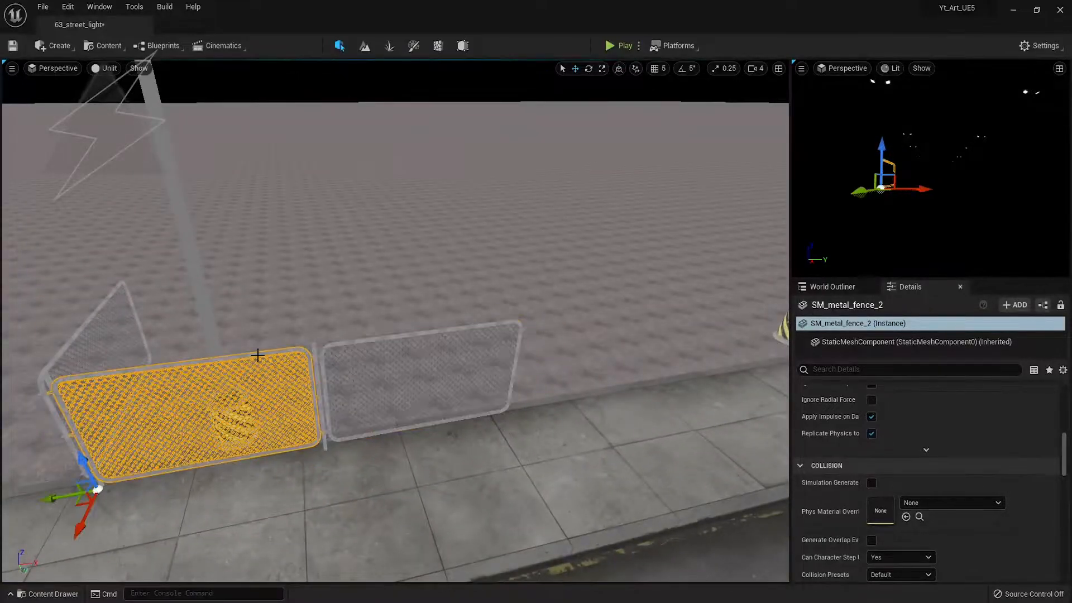
{"action": "left_click", "coordinate": [315, 352], "text": "ctrl"}
{"action": "left_click", "coordinate": [41, 382], "text": "ctrl"}
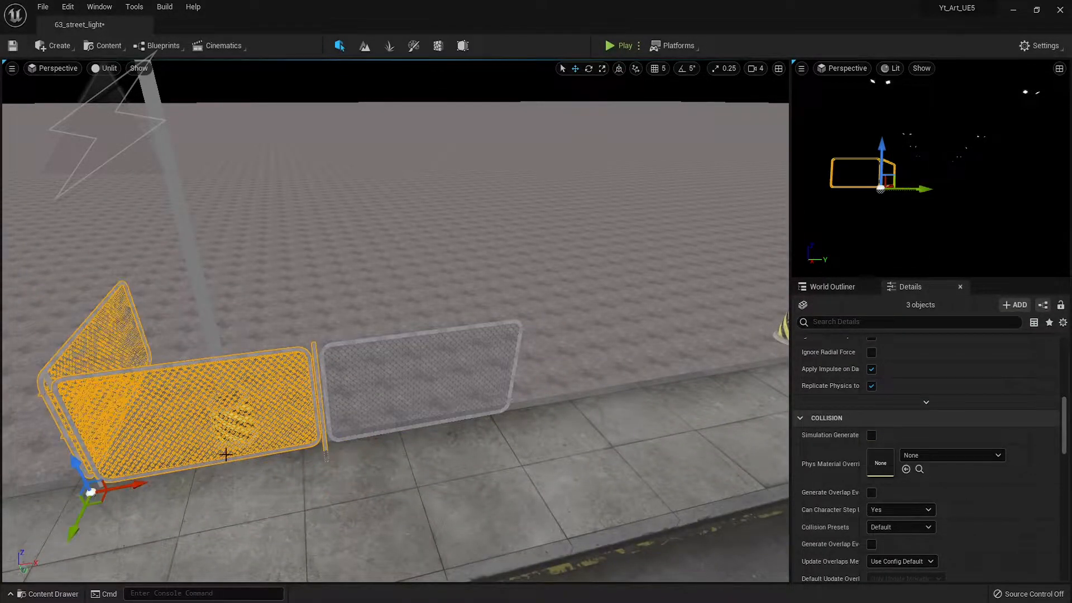
{"action": "left_click", "coordinate": [113, 311]}
{"action": "left_click", "coordinate": [273, 366]}
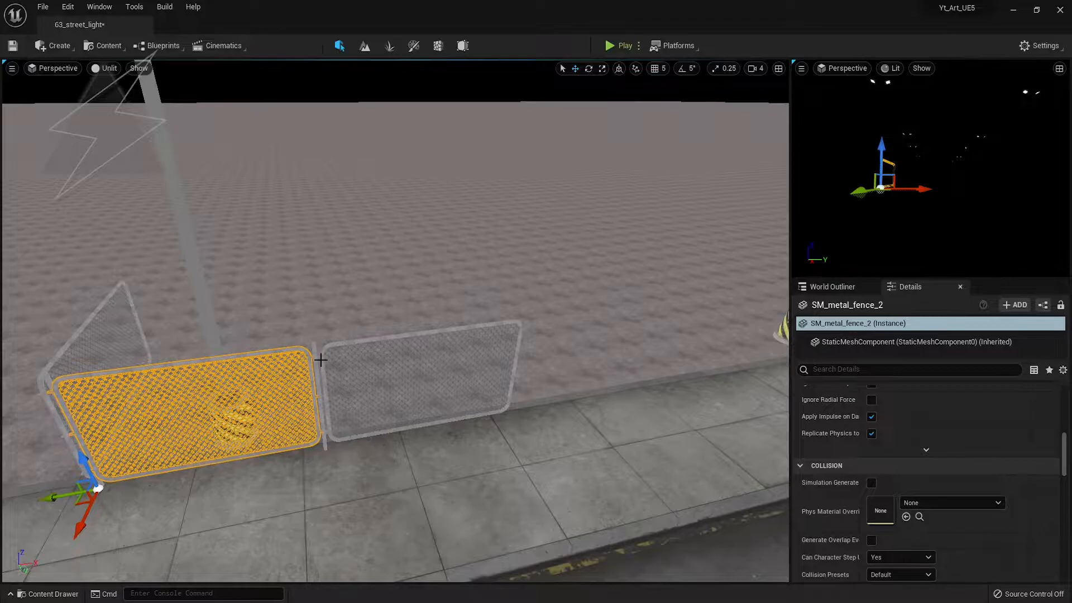
{"action": "right_click_drag", "start_coordinate": [320, 359], "coordinate": [308, 364]}
{"action": "key", "text": "ctrl+z"}
Step: Move the corner post SM_metal_fence_02 to line up with the mesh panel's frame
{"action": "right_click_drag", "start_coordinate": [295, 436], "coordinate": [267, 443]}
{"action": "mouse_move", "coordinate": [286, 118]}
{"action": "right_mouse_down"}
{"action": "mouse_move", "coordinate": [296, 184]}
{"action": "mouse_move", "coordinate": [385, 167]}
{"action": "mouse_move", "coordinate": [287, 119]}
{"action": "right_mouse_up"}
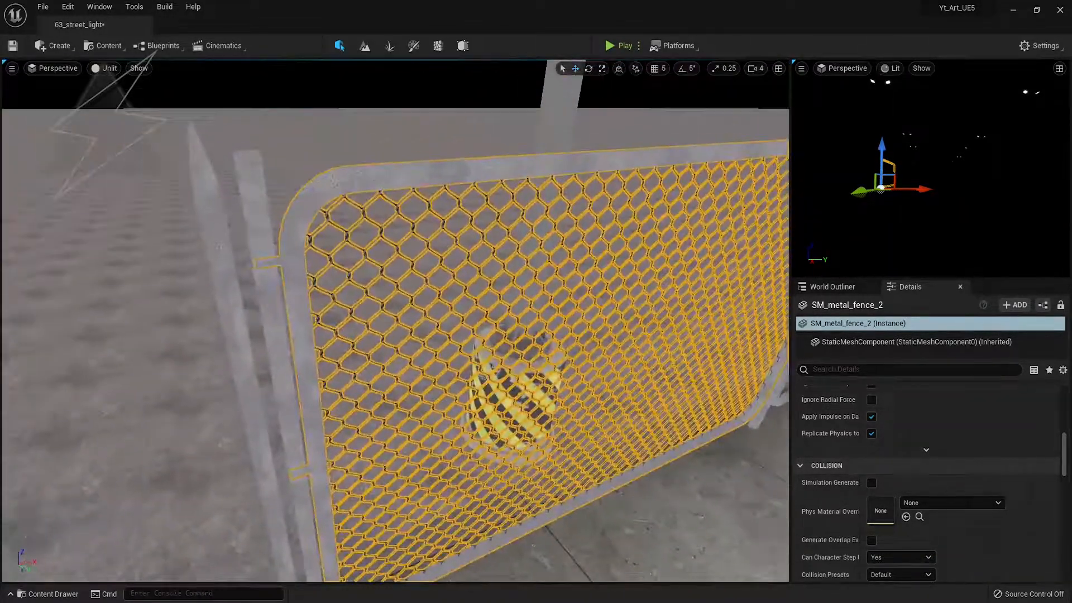
{"action": "left_click", "coordinate": [269, 215]}
{"action": "left_click", "coordinate": [270, 409]}
{"action": "right_click_drag", "start_coordinate": [270, 410], "coordinate": [287, 496]}
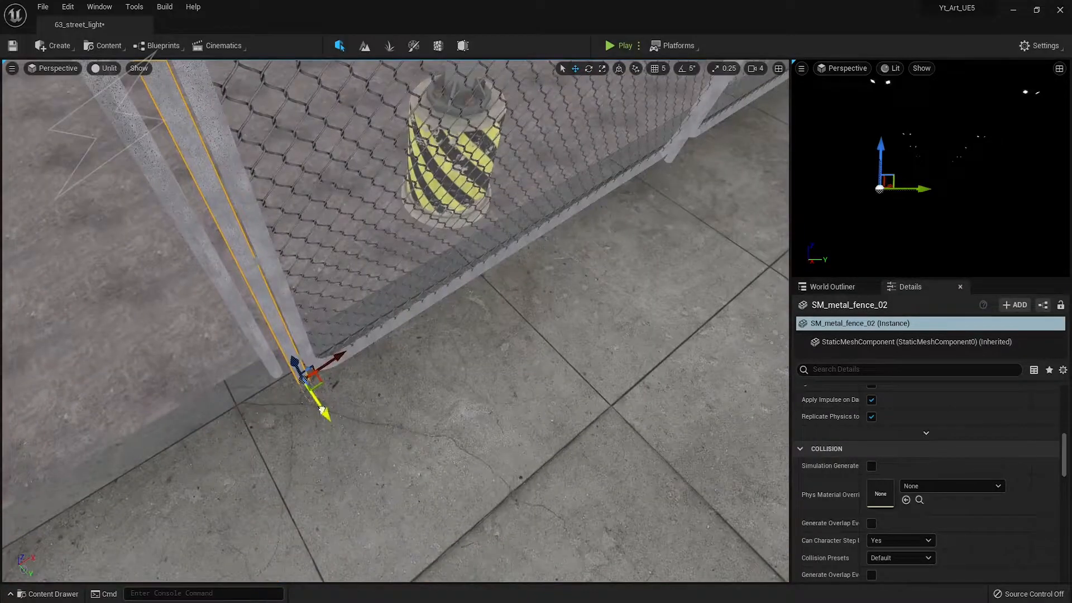
{"action": "left_click_drag", "start_coordinate": [321, 411], "coordinate": [324, 423]}
{"action": "left_click_drag", "start_coordinate": [341, 372], "coordinate": [333, 378]}
Step: Select the two mesh panels along the sidewalk together with their two posts
{"action": "left_click", "coordinate": [357, 391]}
{"action": "right_click_drag", "start_coordinate": [357, 390], "coordinate": [480, 240]}
{"action": "left_click", "coordinate": [301, 234]}
{"action": "left_click", "coordinate": [368, 234], "text": "ctrl"}
{"action": "right_click_drag", "start_coordinate": [371, 224], "coordinate": [206, 195]}
{"action": "left_click", "coordinate": [373, 214], "text": "ctrl"}
{"action": "left_click", "coordinate": [411, 220], "text": "ctrl"}
{"action": "right_click_drag", "start_coordinate": [410, 220], "coordinate": [413, 265]}
{"action": "scroll", "coordinate": [385, 369], "scroll_direction": "down", "scroll_amount": 5}
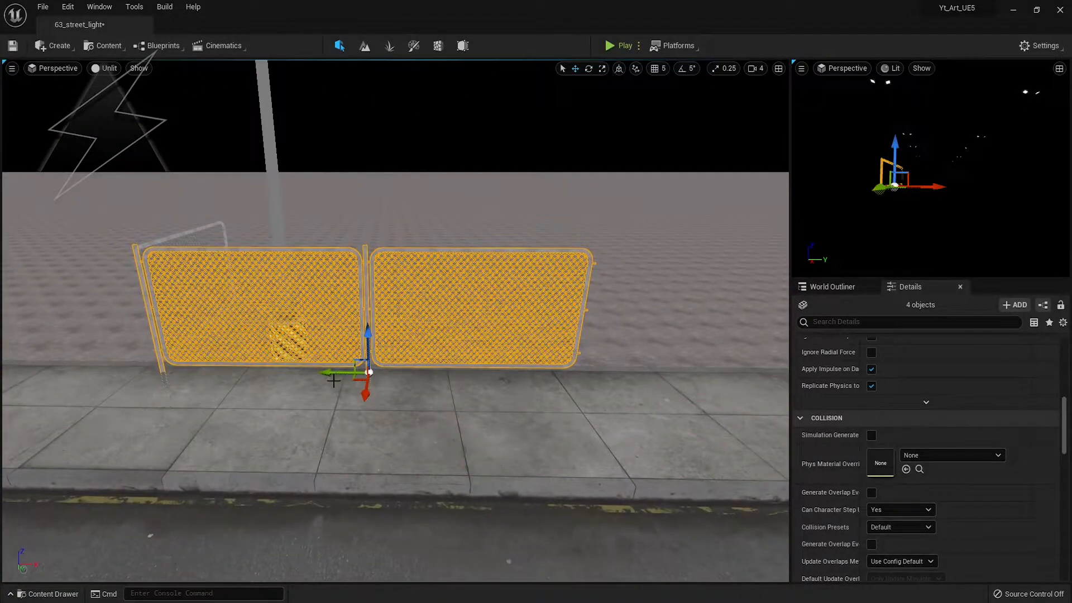
Step: Duplicate the selected four-piece fence section repeatedly end to end along the sidewalk up to the road's far end
{"action": "left_click_drag", "start_coordinate": [328, 377], "coordinate": [775, 376], "text": "alt+shift"}
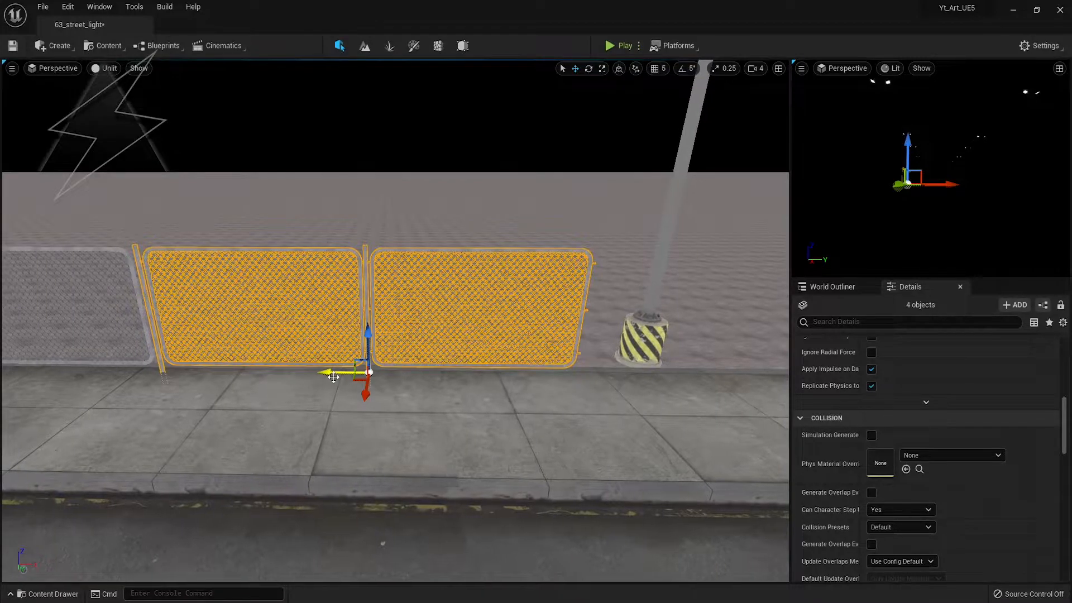
{"action": "left_click_drag", "start_coordinate": [331, 379], "coordinate": [703, 379], "text": "alt+shift"}
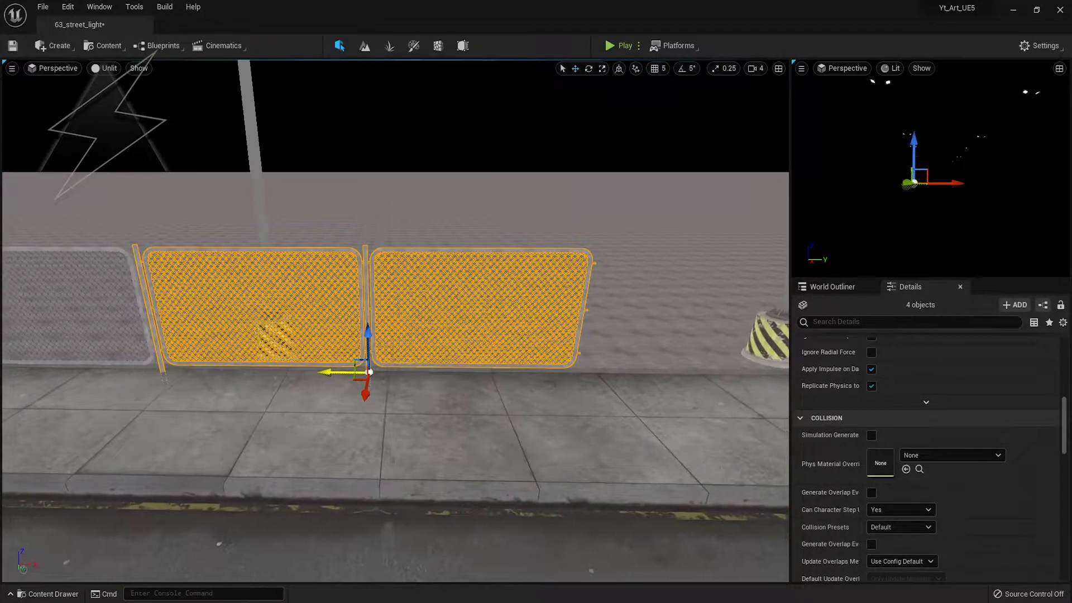
{"action": "mouse_move", "coordinate": [335, 377]}
{"action": "right_mouse_down"}
{"action": "mouse_move", "coordinate": [391, 377]}
{"action": "mouse_move", "coordinate": [335, 377]}
{"action": "right_mouse_up"}
{"action": "left_click_drag", "start_coordinate": [330, 368], "coordinate": [776, 368], "text": "alt+shift"}
{"action": "mouse_move", "coordinate": [338, 372]}
{"action": "left_mouse_down", "text": "alt+shift"}
{"action": "mouse_move", "coordinate": [363, 370]}
{"action": "mouse_move", "coordinate": [321, 366]}
{"action": "left_mouse_up", "text": "alt+shift"}
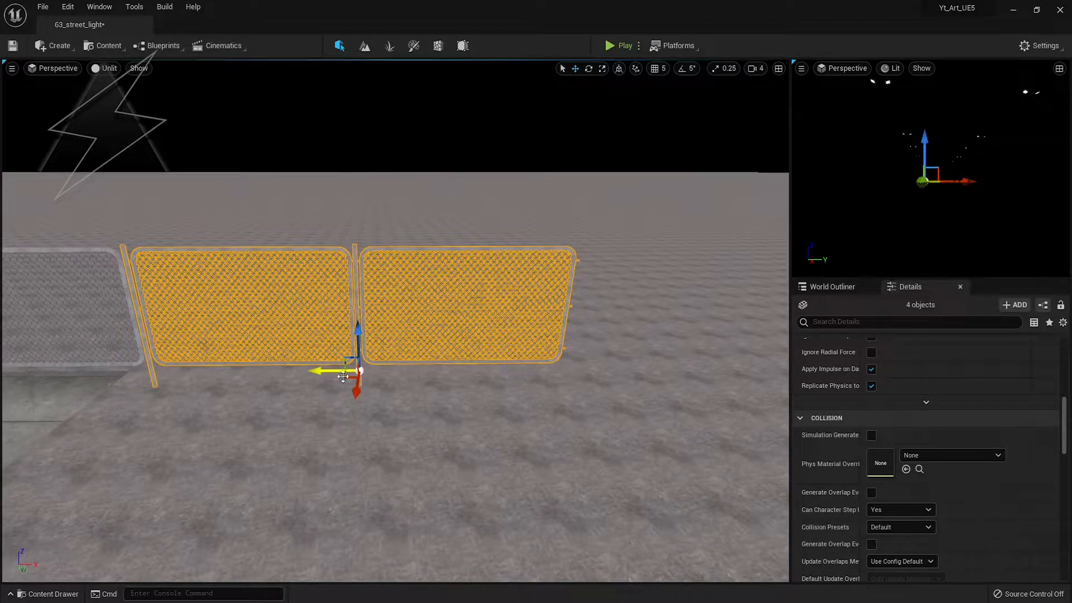
Step: Turn the last copied fence section perpendicular to the sidewalk and align it with the fence corner at the road's far end
{"action": "left_click_drag", "start_coordinate": [357, 403], "coordinate": [222, 372]}
{"action": "key", "text": "w"}
{"action": "key", "text": "f"}
{"action": "mouse_move", "coordinate": [399, 309]}
{"action": "right_mouse_down"}
{"action": "mouse_move", "coordinate": [400, 268]}
{"action": "mouse_move", "coordinate": [399, 308]}
{"action": "right_mouse_up"}
{"action": "key", "text": "w"}
{"action": "left_click_drag", "start_coordinate": [486, 336], "coordinate": [447, 333]}
{"action": "right_click_drag", "start_coordinate": [446, 334], "coordinate": [413, 399]}
{"action": "left_click_drag", "start_coordinate": [542, 319], "coordinate": [530, 325]}
{"action": "right_click_drag", "start_coordinate": [464, 366], "coordinate": [385, 246]}
{"action": "left_click_drag", "start_coordinate": [389, 232], "coordinate": [396, 232]}
{"action": "right_click_drag", "start_coordinate": [310, 297], "coordinate": [279, 297]}
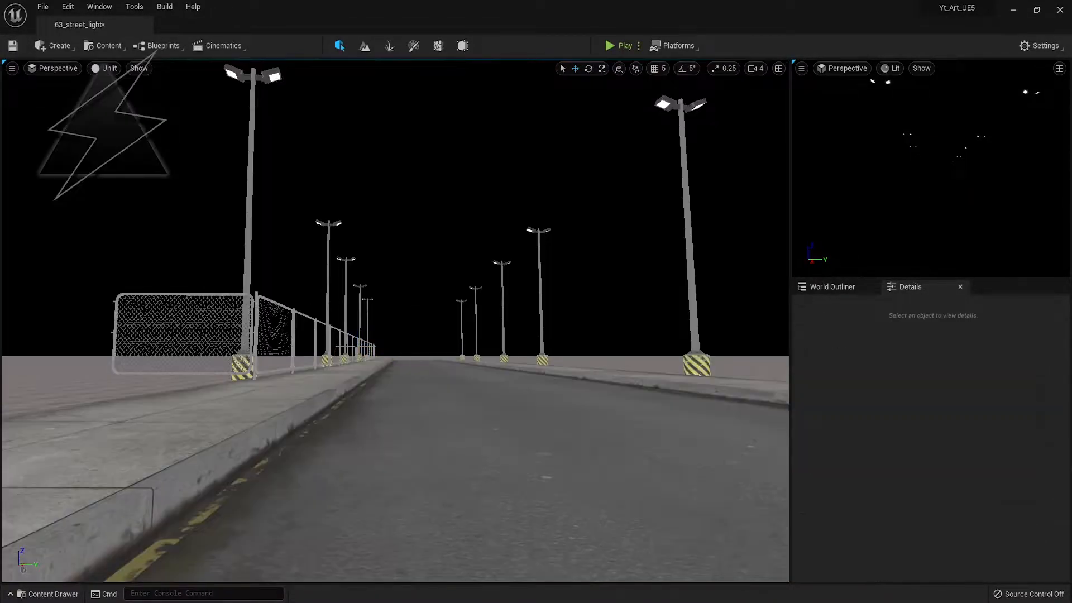
Step: Duplicate the near corner post and its perpendicular mesh panel outward to extend the fence away from the sidewalk
{"action": "right_click_drag", "start_coordinate": [195, 285], "coordinate": [209, 335]}
{"action": "left_click", "coordinate": [500, 270]}
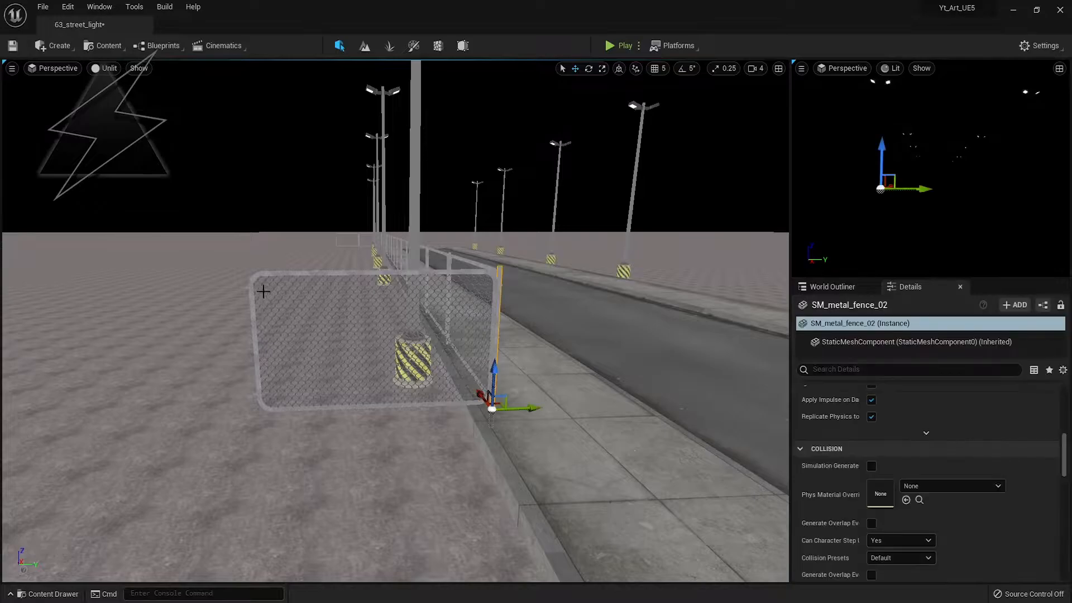
{"action": "left_click", "coordinate": [266, 308], "text": "ctrl"}
{"action": "left_click_drag", "start_coordinate": [538, 409], "coordinate": [261, 438], "text": "alt"}
{"action": "right_click_drag", "start_coordinate": [261, 439], "coordinate": [284, 433]}
{"action": "left_click_drag", "start_coordinate": [273, 388], "coordinate": [363, 393]}
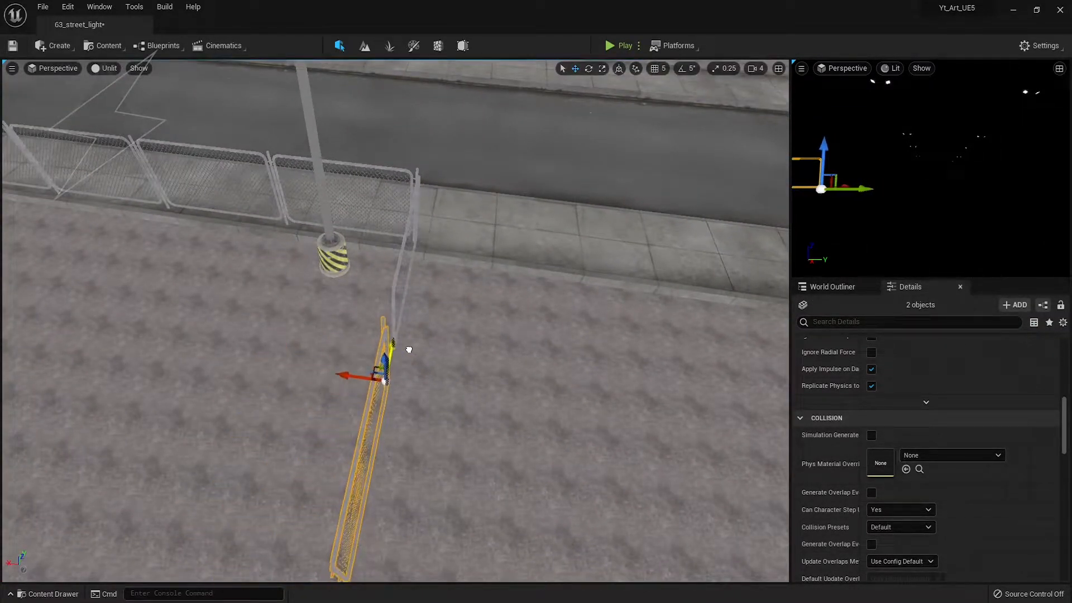
Step: Move the copied post into the gap between the two perpendicular mesh panels and line it up with their frames
{"action": "left_click", "coordinate": [370, 387]}
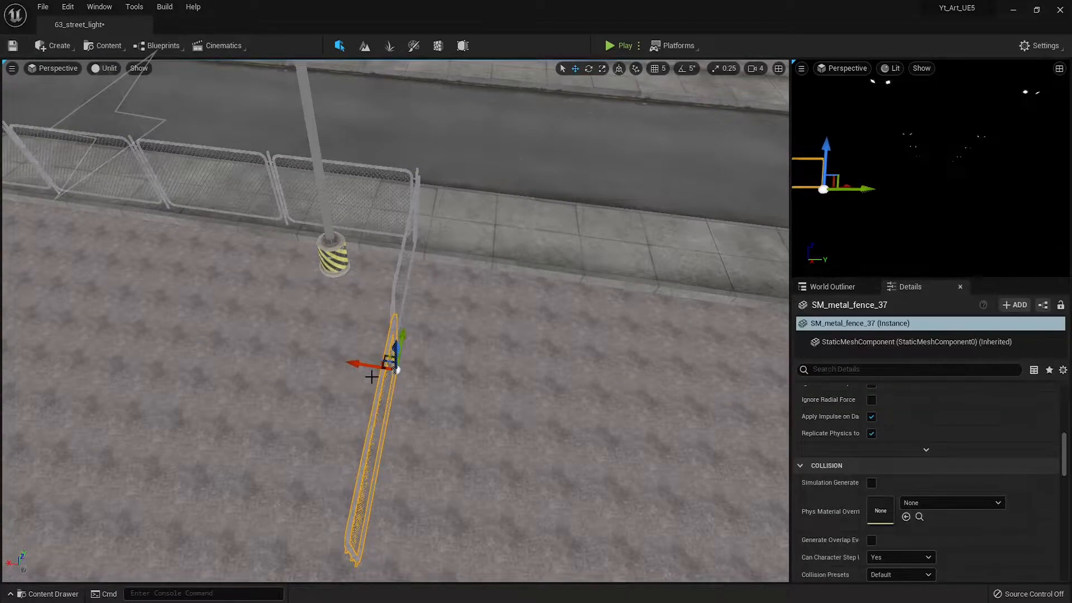
{"action": "key", "text": "f"}
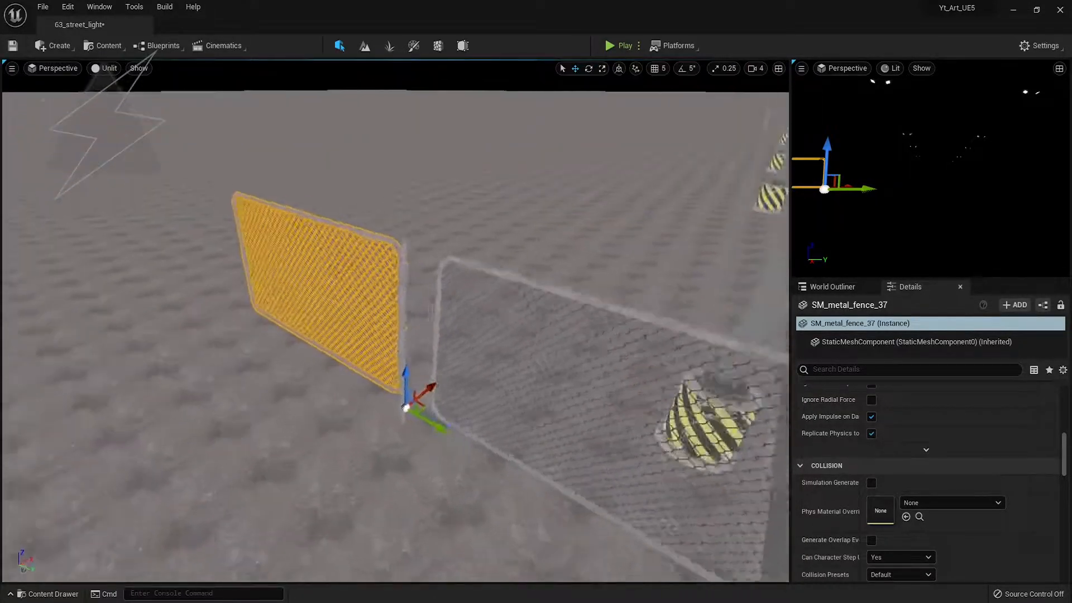
{"action": "left_click", "coordinate": [413, 246]}
{"action": "right_click_drag", "start_coordinate": [413, 246], "coordinate": [388, 240]}
{"action": "left_click_drag", "start_coordinate": [618, 412], "coordinate": [663, 422]}
{"action": "right_click_drag", "start_coordinate": [663, 423], "coordinate": [703, 440]}
{"action": "right_click_drag", "start_coordinate": [391, 302], "coordinate": [448, 346]}
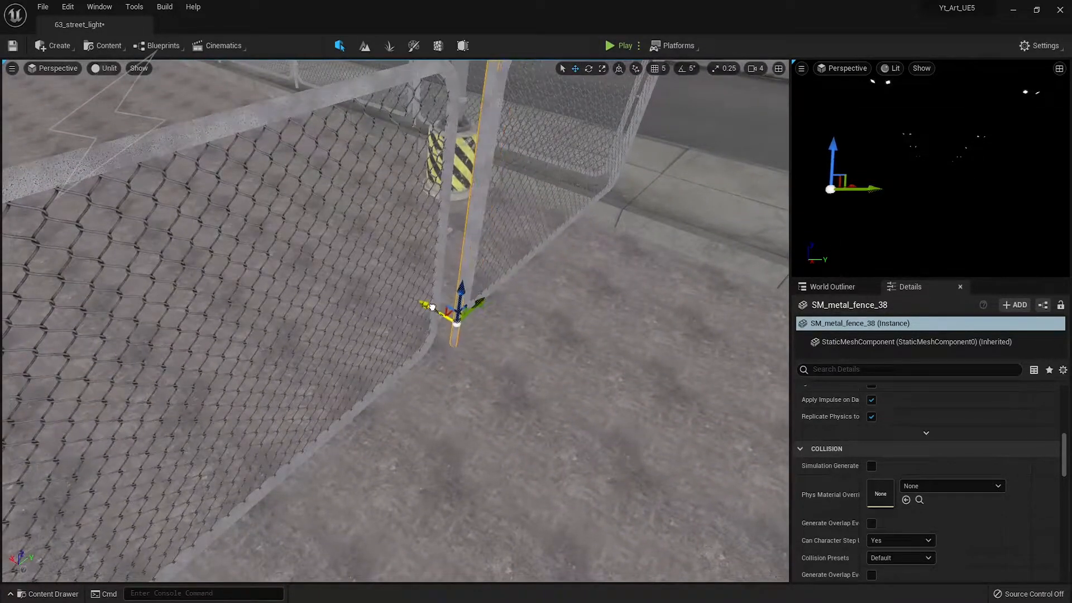
{"action": "right_click_drag", "start_coordinate": [447, 307], "coordinate": [518, 351]}
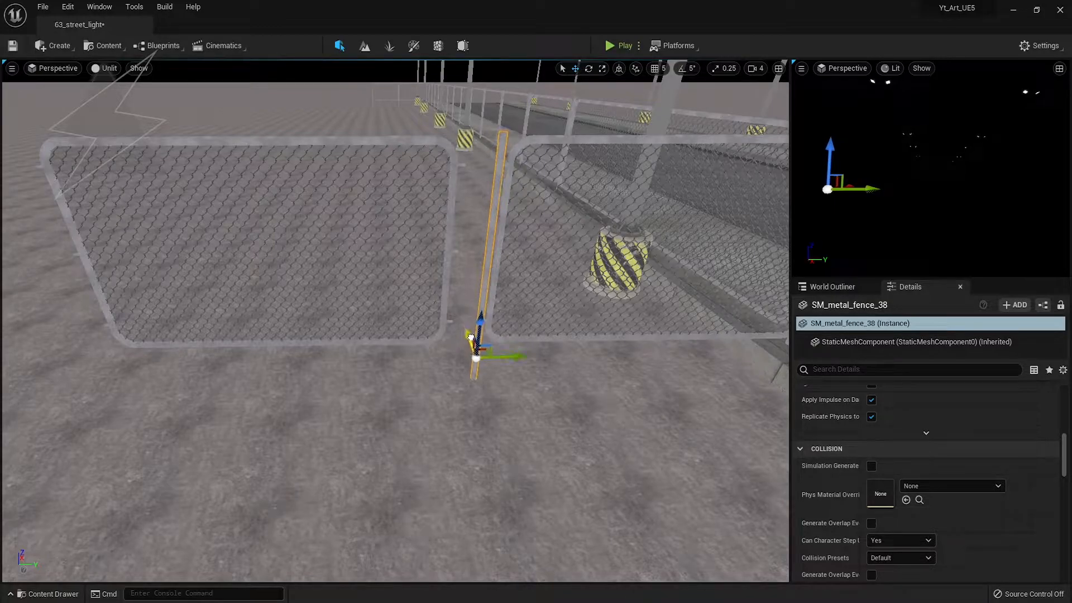
Step: Move the outer perpendicular mesh panel against the copied post to close the gap
{"action": "left_click", "coordinate": [449, 326]}
{"action": "left_click_drag", "start_coordinate": [482, 355], "coordinate": [516, 352]}
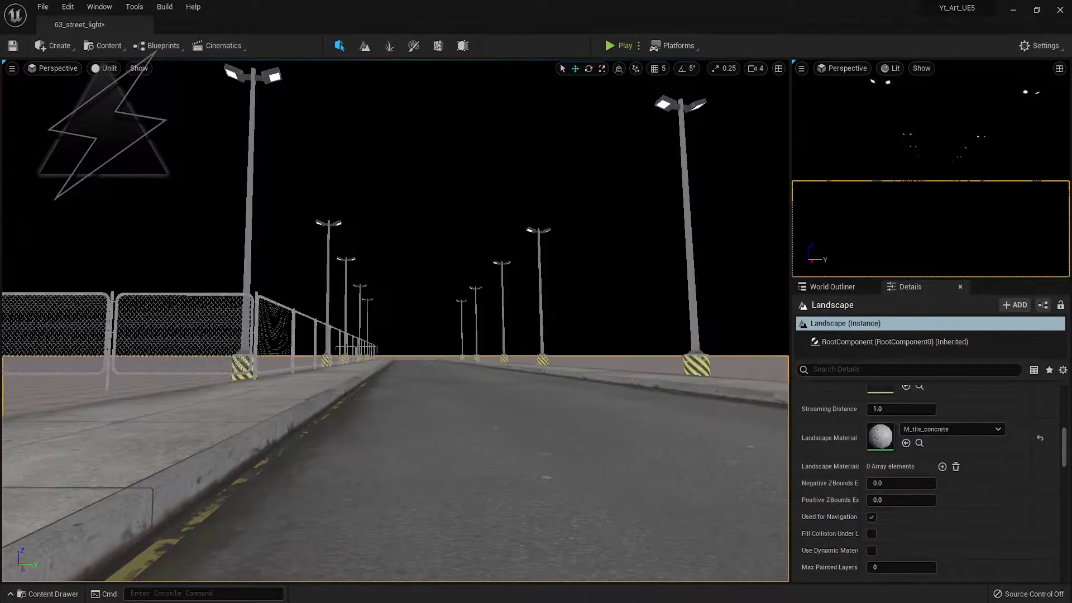
{"action": "left_click", "coordinate": [488, 196]}
{"action": "left_click", "coordinate": [88, 328]}
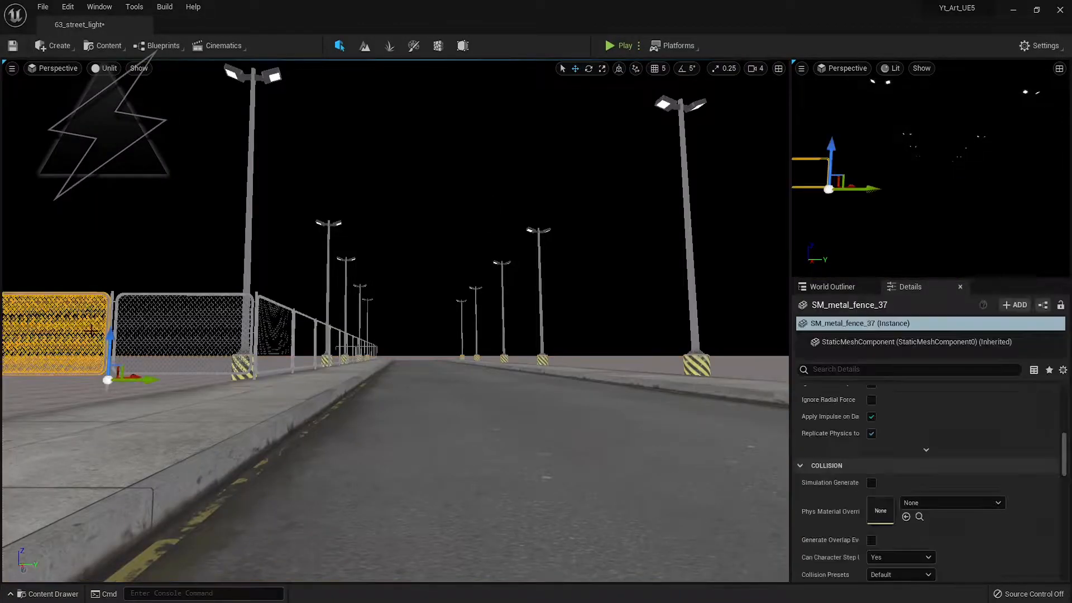
{"action": "left_click_drag", "start_coordinate": [134, 381], "coordinate": [132, 380]}
{"action": "key", "text": "Escape"}
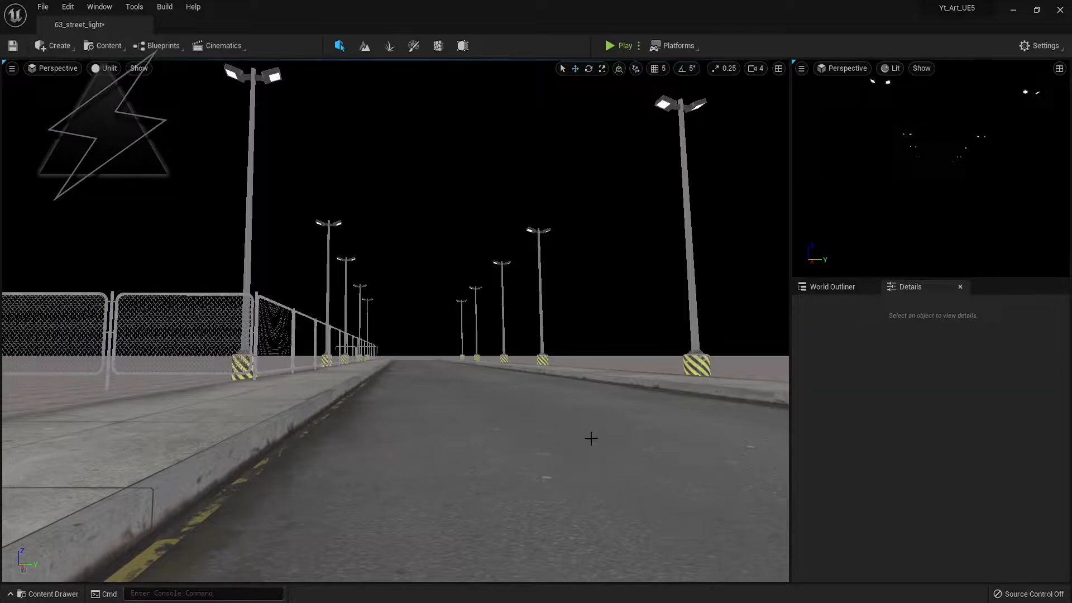
Step: Select the first two mesh panels along the sidewalk together with the post between them
{"action": "right_click_drag", "start_coordinate": [591, 438], "coordinate": [558, 455]}
{"action": "right_click_drag", "start_coordinate": [292, 437], "coordinate": [292, 438]}
{"action": "left_click", "coordinate": [266, 463]}
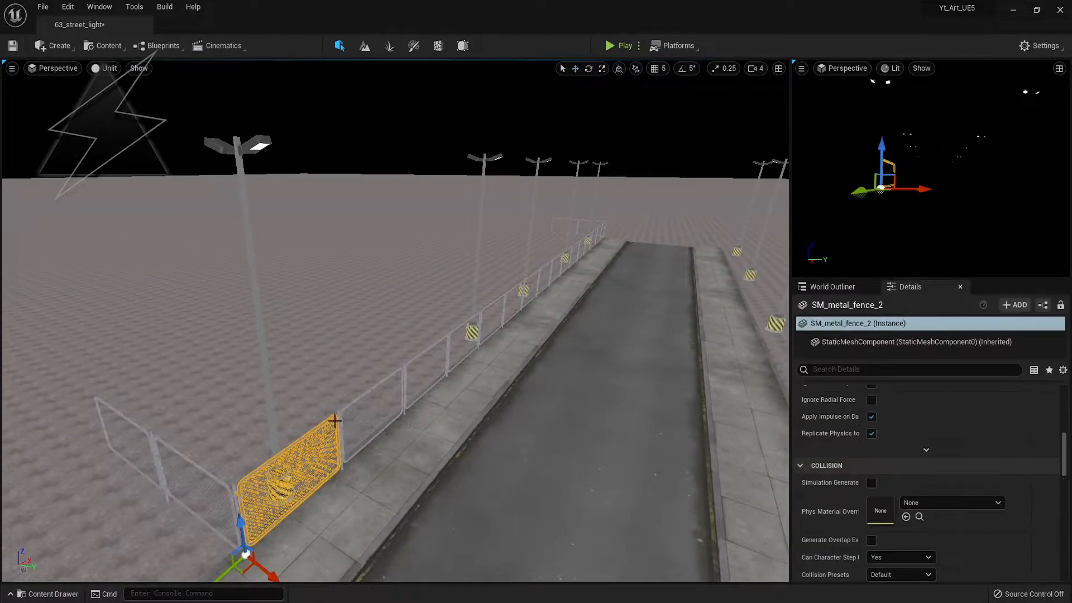
{"action": "left_click", "coordinate": [347, 421], "text": "ctrl"}
{"action": "right_click_drag", "start_coordinate": [389, 480], "coordinate": [363, 480]}
{"action": "left_click", "coordinate": [400, 384], "text": "ctrl"}
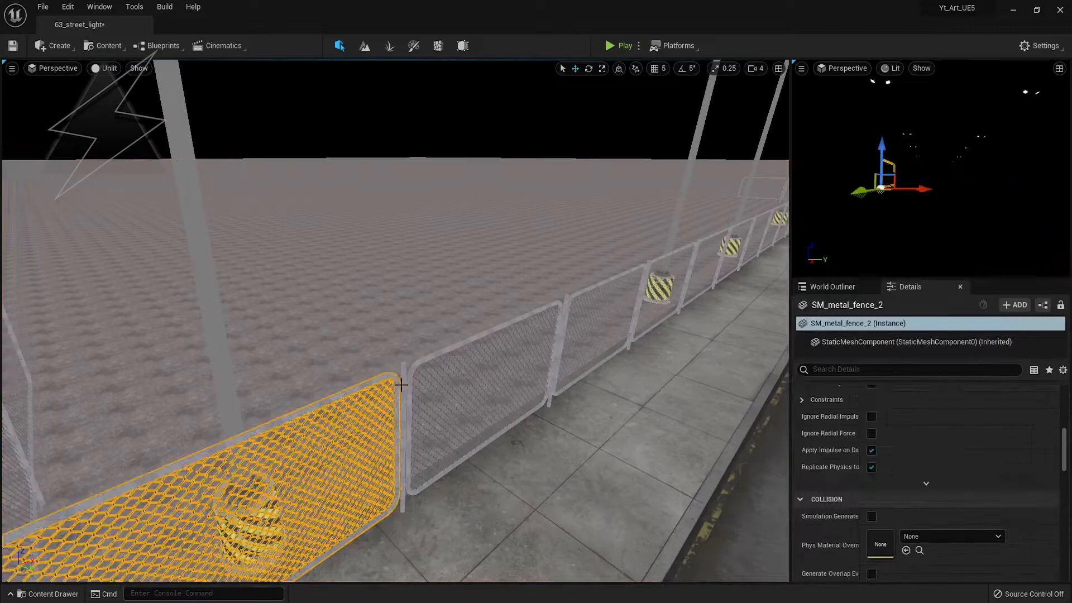
{"action": "left_click", "coordinate": [419, 359], "text": "ctrl"}
Step: Extend the selection to all the fence pieces from SM_metal_fence_2 through SM_metal_fence_36
{"action": "left_click", "coordinate": [868, 287]}
{"action": "mouse_move", "coordinate": [638, 439]}
{"action": "right_mouse_down"}
{"action": "mouse_move", "coordinate": [599, 463]}
{"action": "mouse_move", "coordinate": [646, 444]}
{"action": "right_mouse_up"}
{"action": "scroll", "coordinate": [932, 550], "scroll_direction": "down", "scroll_amount": 10}
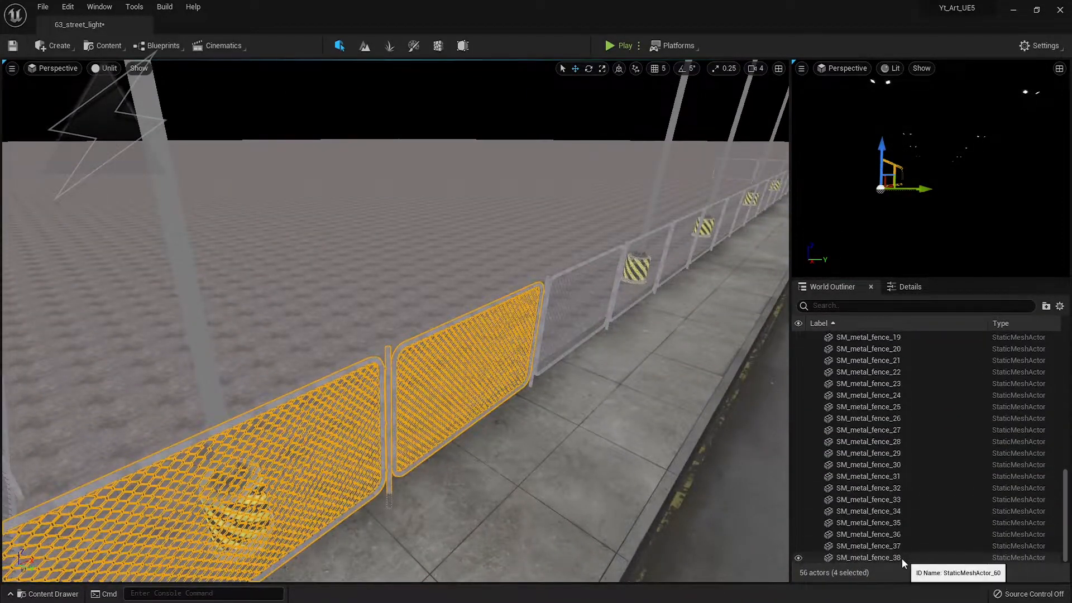
{"action": "left_click", "coordinate": [890, 536], "text": "ctrl"}
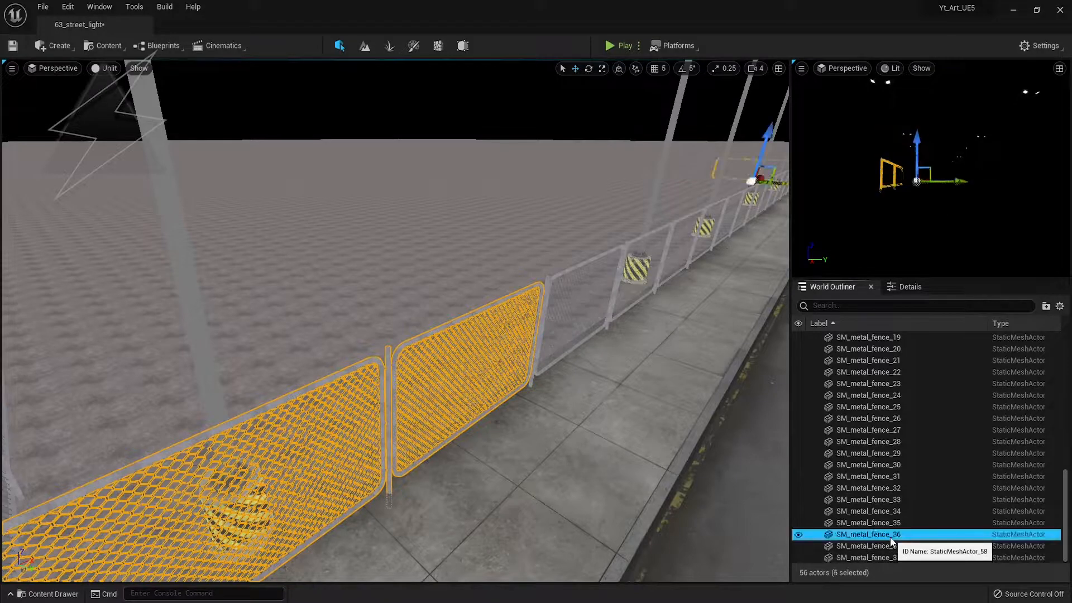
{"action": "scroll", "coordinate": [887, 453], "scroll_direction": "up", "scroll_amount": 8}
{"action": "left_click", "coordinate": [885, 456], "text": "ctrl"}
{"action": "left_click", "coordinate": [886, 522], "text": "ctrl"}
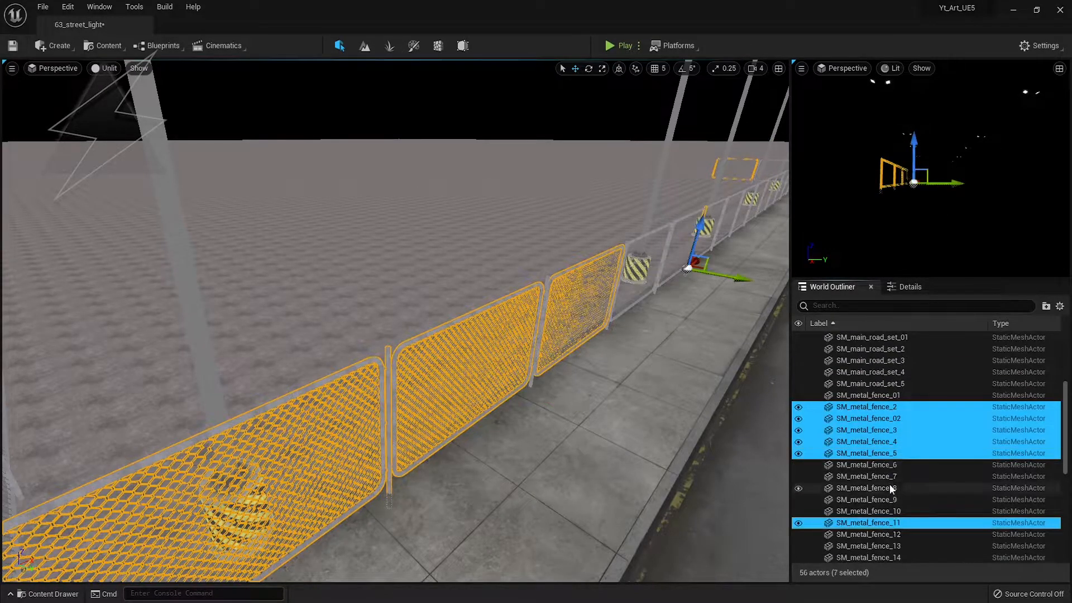
{"action": "left_click", "coordinate": [887, 468], "text": "shift"}
{"action": "scroll", "coordinate": [888, 480], "scroll_direction": "down", "scroll_amount": 8}
{"action": "left_click", "coordinate": [890, 527], "text": "shift"}
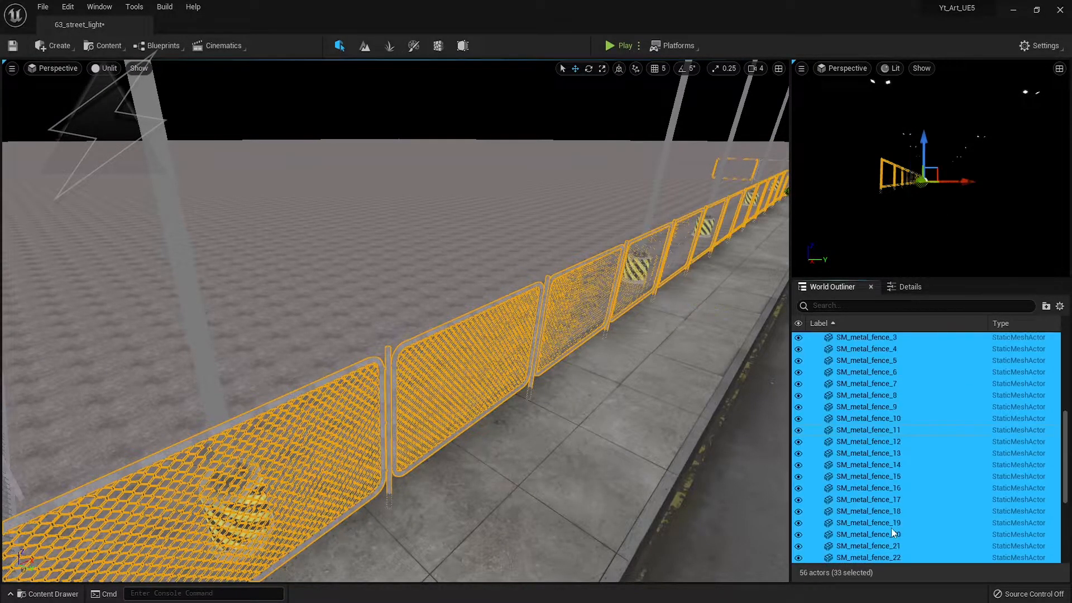
{"action": "left_click", "coordinate": [884, 512], "text": "shift"}
{"action": "key", "text": "f"}
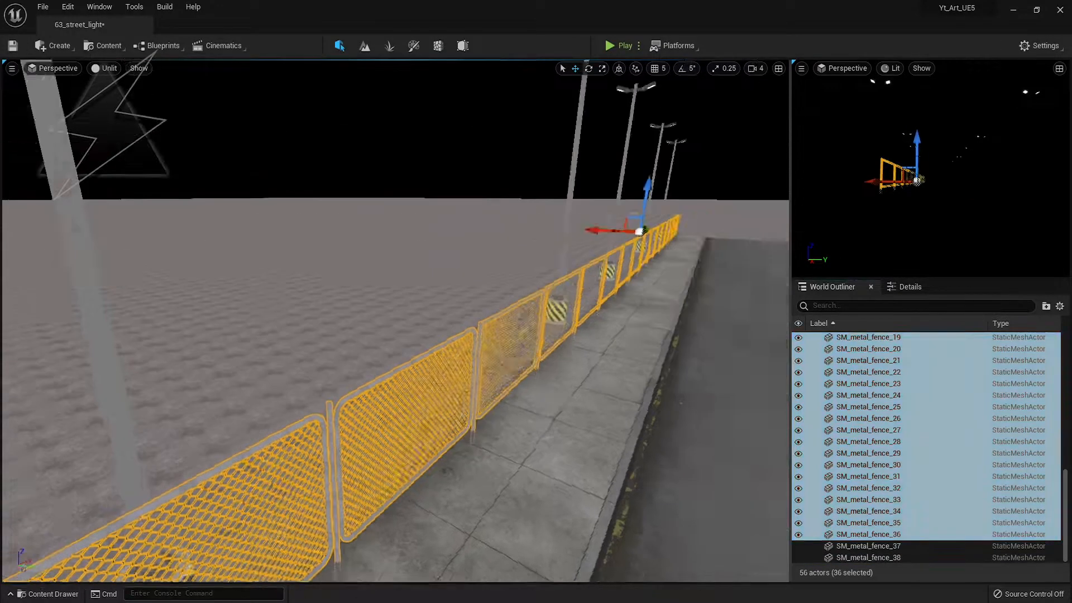
Step: Remove the two perpendicular panels and their post at the road's far end from the selection
{"action": "mouse_move", "coordinate": [630, 401]}
{"action": "right_mouse_down"}
{"action": "mouse_move", "coordinate": [480, 400]}
{"action": "mouse_move", "coordinate": [629, 401]}
{"action": "right_mouse_up"}
{"action": "left_click", "coordinate": [497, 330], "text": "ctrl"}
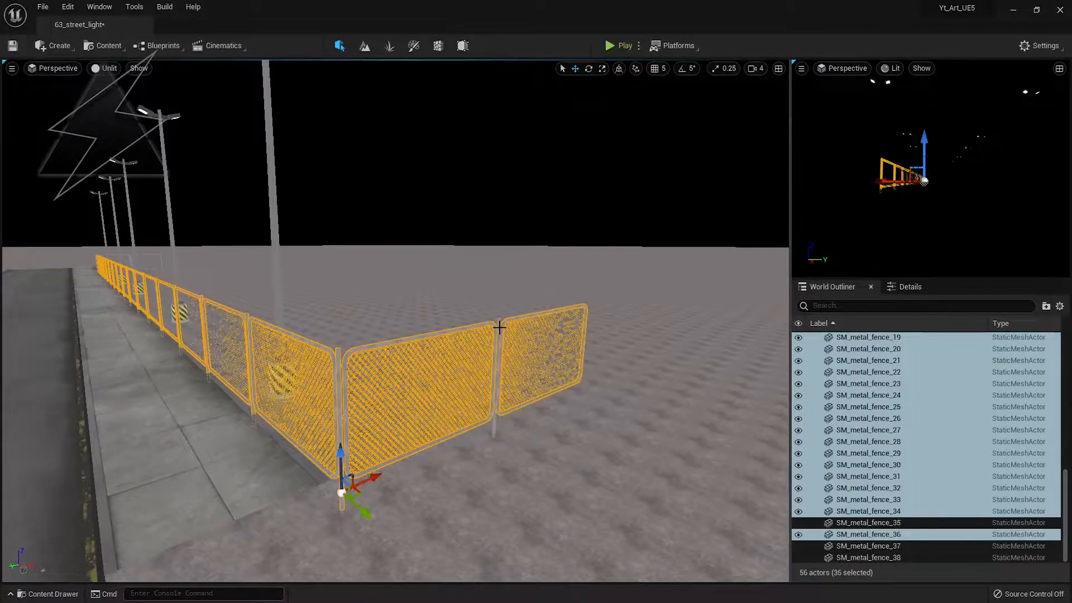
{"action": "left_click", "coordinate": [498, 329], "text": "ctrl"}
{"action": "left_click", "coordinate": [668, 351], "text": "ctrl"}
{"action": "left_click", "coordinate": [511, 319], "text": "ctrl"}
{"action": "left_click", "coordinate": [483, 329], "text": "ctrl"}
{"action": "left_click", "coordinate": [487, 307], "text": "ctrl"}
{"action": "left_click", "coordinate": [491, 320], "text": "ctrl"}
Step: Duplicate the selected fence row across the road and place the copy along the outer edge of the opposite sidewalk
{"action": "right_click_drag", "start_coordinate": [491, 320], "coordinate": [402, 357]}
{"action": "right_click_drag", "start_coordinate": [357, 327], "coordinate": [361, 472]}
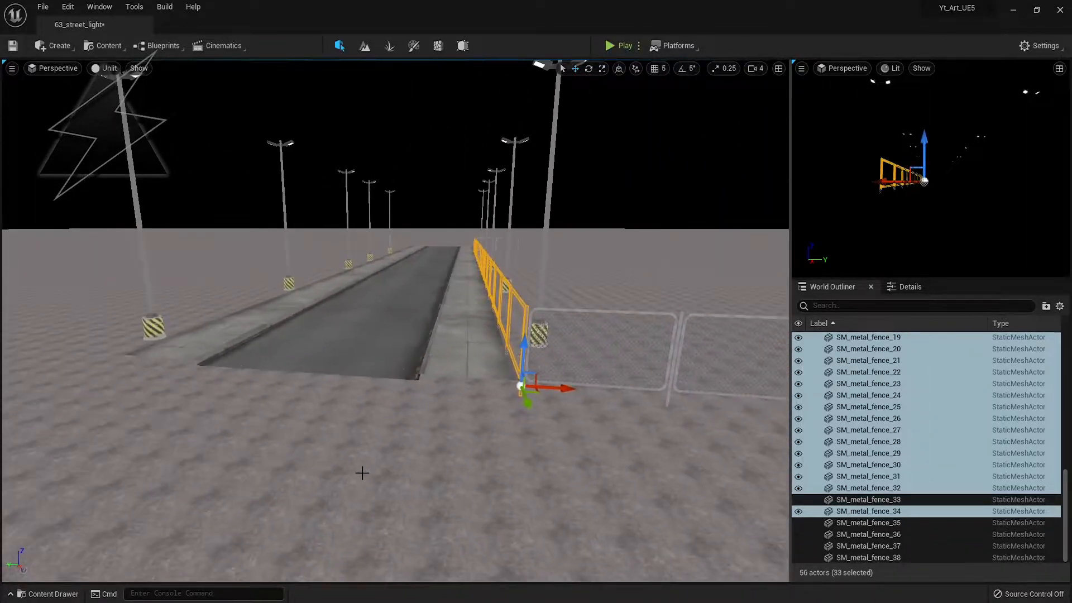
{"action": "left_click_drag", "start_coordinate": [565, 388], "coordinate": [155, 366], "text": "alt"}
{"action": "right_click_drag", "start_coordinate": [156, 365], "coordinate": [292, 408]}
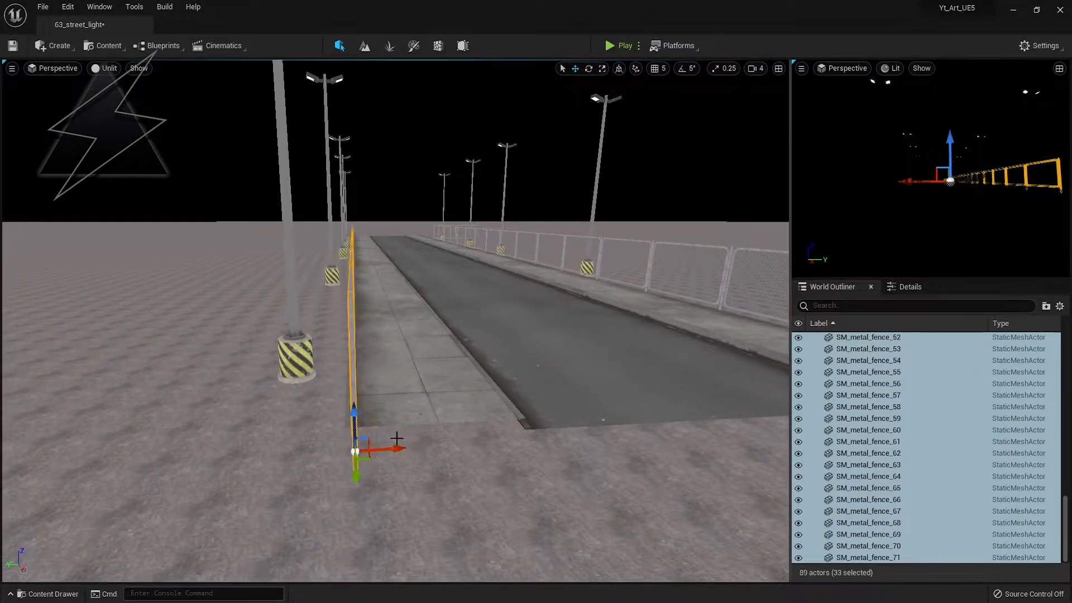
{"action": "key", "text": "w"}
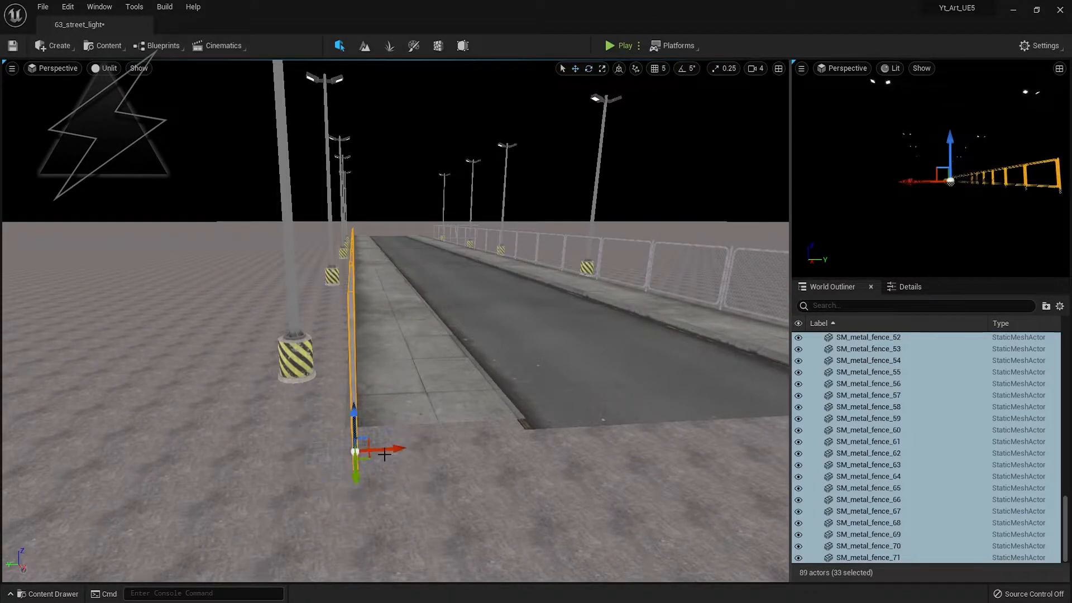
{"action": "right_click_drag", "start_coordinate": [403, 455], "coordinate": [391, 456]}
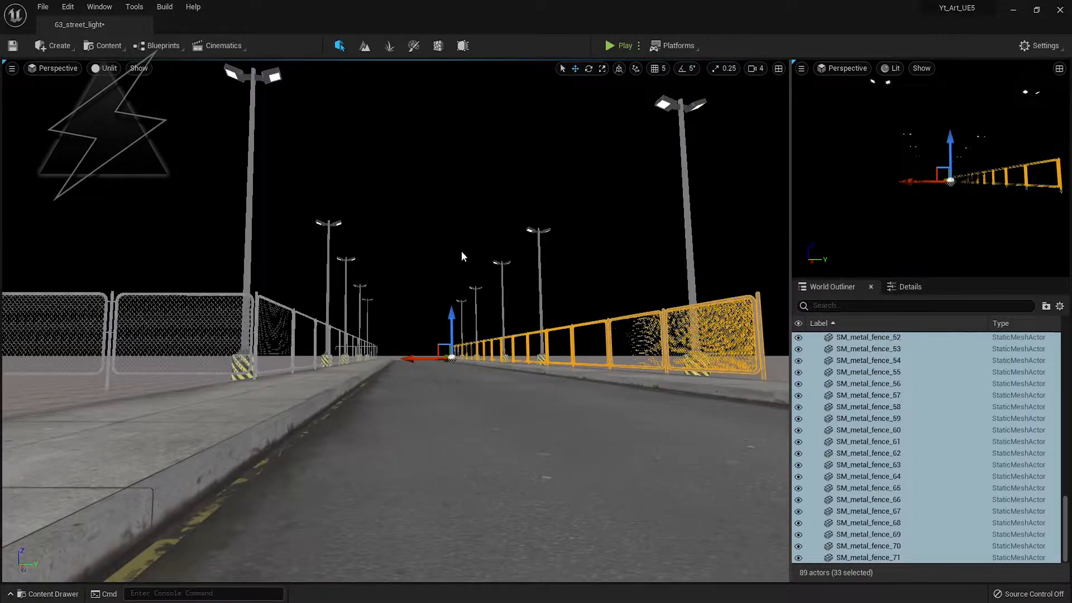
{"action": "left_click", "coordinate": [461, 250]}
{"action": "right_click_drag", "start_coordinate": [669, 468], "coordinate": [685, 456]}
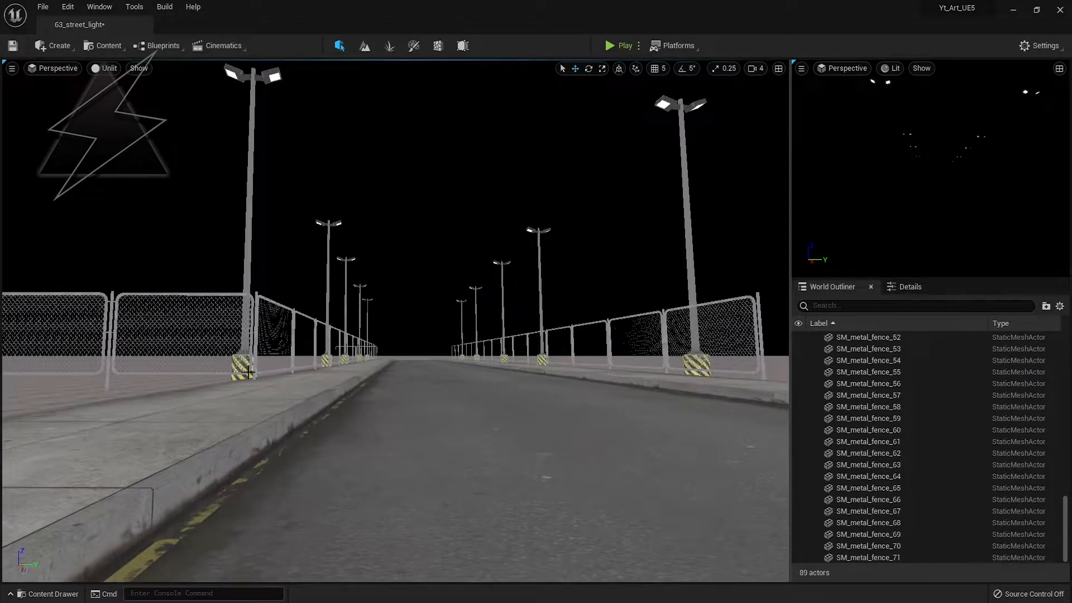
Step: Duplicate the near end's two perpendicular mesh panels and the post between them to the opposite side of the road
{"action": "left_click", "coordinate": [245, 369]}
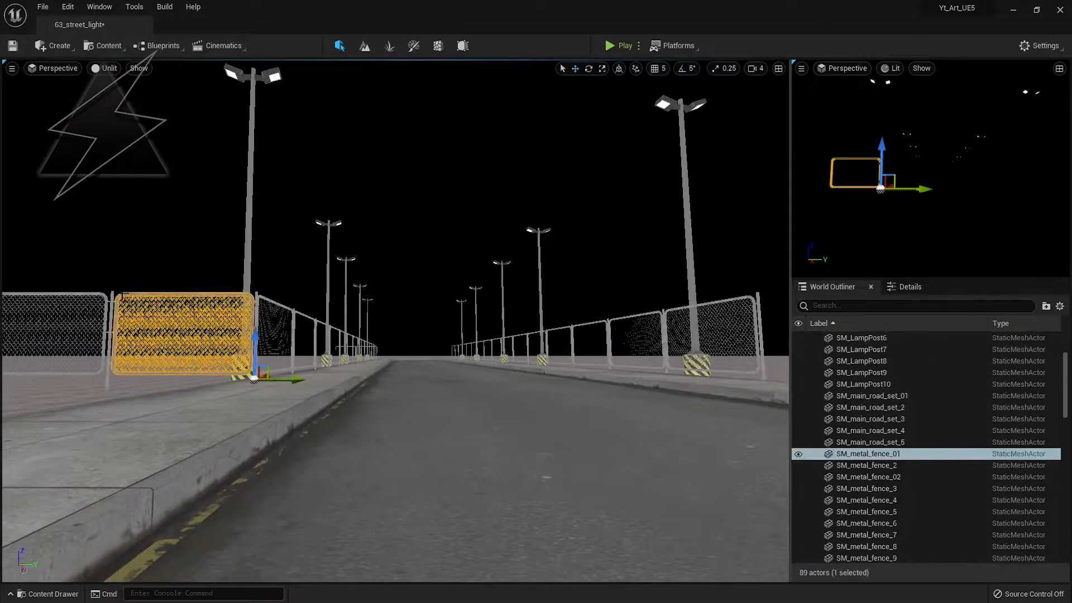
{"action": "left_click", "coordinate": [112, 296], "text": "ctrl"}
{"action": "left_click", "coordinate": [97, 295], "text": "ctrl"}
{"action": "left_click_drag", "start_coordinate": [138, 381], "coordinate": [899, 386], "text": "alt"}
{"action": "right_click_drag", "start_coordinate": [480, 313], "coordinate": [544, 402]}
{"action": "right_click_drag", "start_coordinate": [678, 315], "coordinate": [680, 332]}
Step: Move the copied perpendicular panels and post to join the corner of the opposite sidewalk's fence
{"action": "left_click_drag", "start_coordinate": [516, 266], "coordinate": [620, 347]}
{"action": "right_click_drag", "start_coordinate": [610, 357], "coordinate": [547, 378]}
{"action": "left_click_drag", "start_coordinate": [494, 386], "coordinate": [448, 384]}
{"action": "right_click_drag", "start_coordinate": [478, 354], "coordinate": [557, 347]}
{"action": "left_click_drag", "start_coordinate": [520, 338], "coordinate": [498, 335]}
{"action": "right_click_drag", "start_coordinate": [498, 335], "coordinate": [416, 274]}
{"action": "left_click_drag", "start_coordinate": [673, 378], "coordinate": [676, 380]}
{"action": "key", "text": "Escape"}
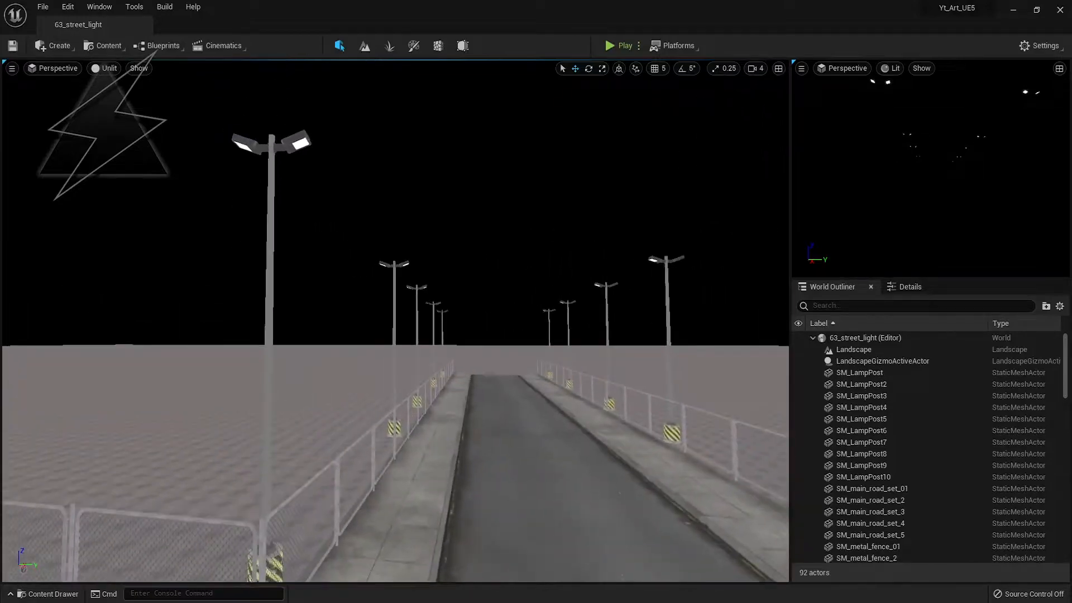
Step: Add a Spot Light and position it under the road-side head of the nearest lamp post beside the first fence
{"action": "left_click", "coordinate": [55, 45]}
{"action": "mouse_move", "coordinate": [72, 79]}
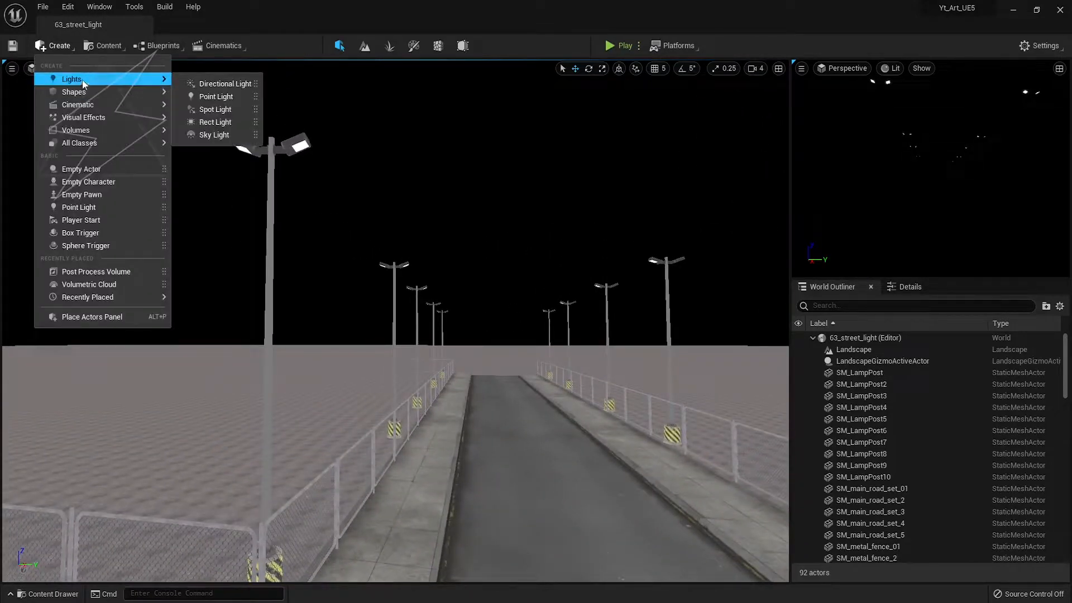
{"action": "left_click", "coordinate": [210, 111]}
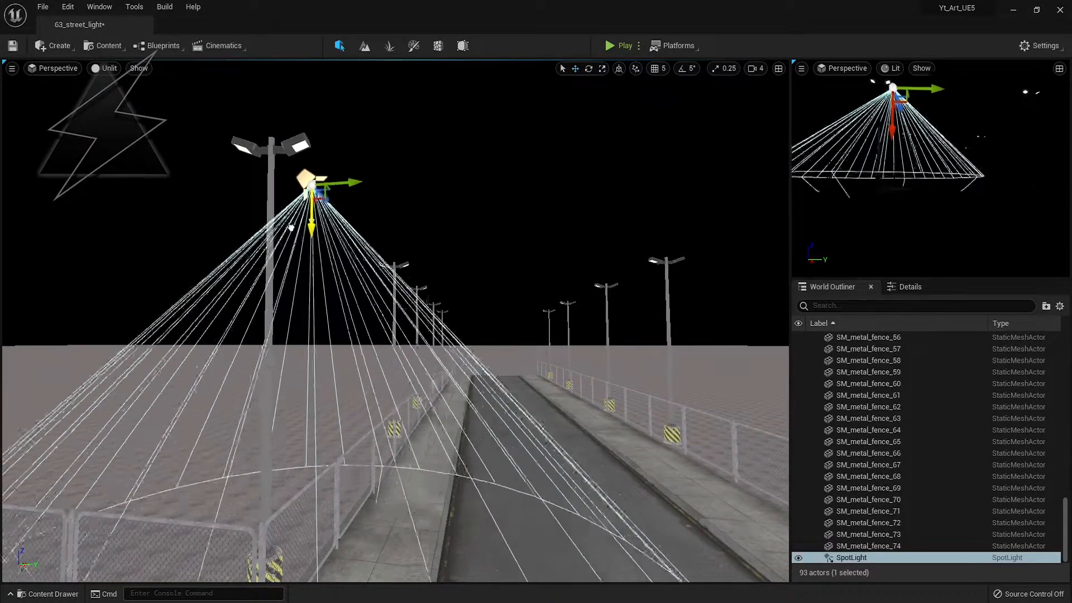
{"action": "right_click_drag", "start_coordinate": [397, 352], "coordinate": [235, 435]}
{"action": "left_click_drag", "start_coordinate": [430, 385], "coordinate": [506, 297]}
{"action": "mouse_move", "coordinate": [505, 297]}
{"action": "right_mouse_down"}
{"action": "mouse_move", "coordinate": [550, 287]}
{"action": "mouse_move", "coordinate": [642, 234]}
{"action": "mouse_move", "coordinate": [656, 232]}
{"action": "mouse_move", "coordinate": [661, 245]}
{"action": "mouse_move", "coordinate": [508, 299]}
{"action": "right_mouse_up"}
{"action": "left_click_drag", "start_coordinate": [591, 227], "coordinate": [593, 238]}
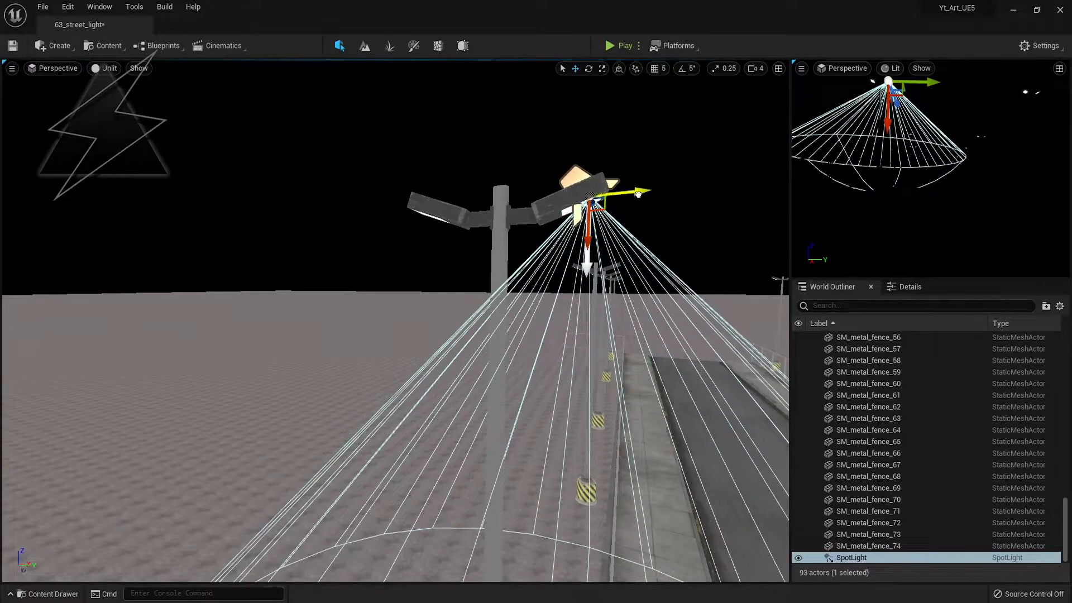
Step: Duplicate the spot light to the lamp post's outer head and switch the main viewport to Lit shading
{"action": "left_click_drag", "start_coordinate": [619, 193], "coordinate": [461, 209], "text": "alt"}
{"action": "right_click_drag", "start_coordinate": [508, 299], "coordinate": [508, 299]}
{"action": "right_click_drag", "start_coordinate": [576, 165], "coordinate": [576, 166]}
{"action": "left_click", "coordinate": [576, 165]}
{"action": "left_click", "coordinate": [104, 68]}
{"action": "left_click", "coordinate": [114, 99]}
{"action": "right_click_drag", "start_coordinate": [511, 309], "coordinate": [438, 283]}
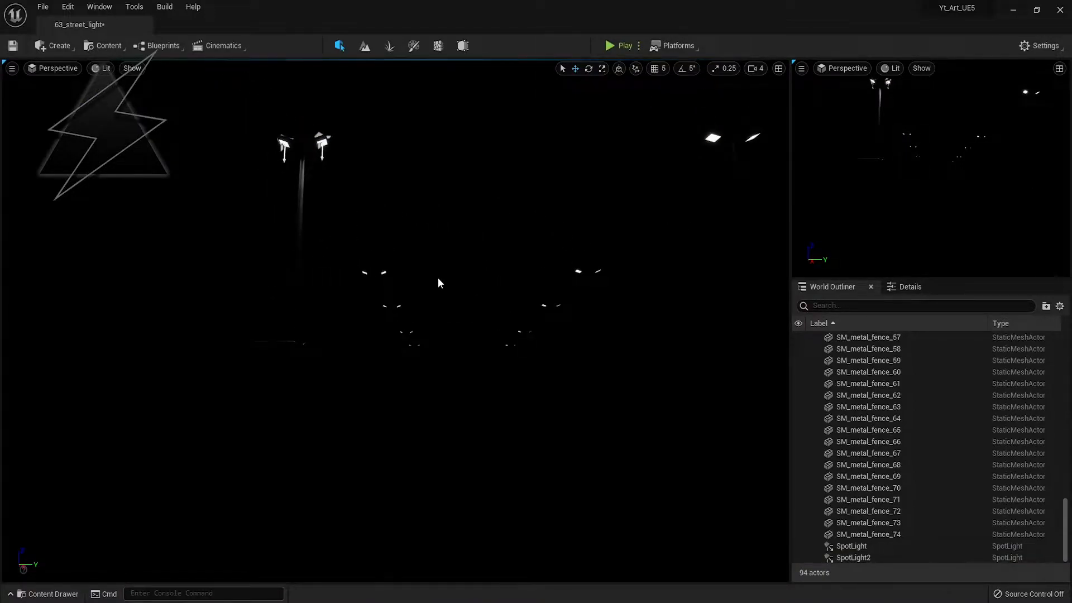
Step: Set the road-side spot light's intensity to 160 cd and increase its attenuation radius to reach the ground
{"action": "left_click", "coordinate": [866, 556]}
{"action": "left_click", "coordinate": [943, 287]}
{"action": "scroll", "coordinate": [880, 500], "scroll_direction": "up", "scroll_amount": 5}
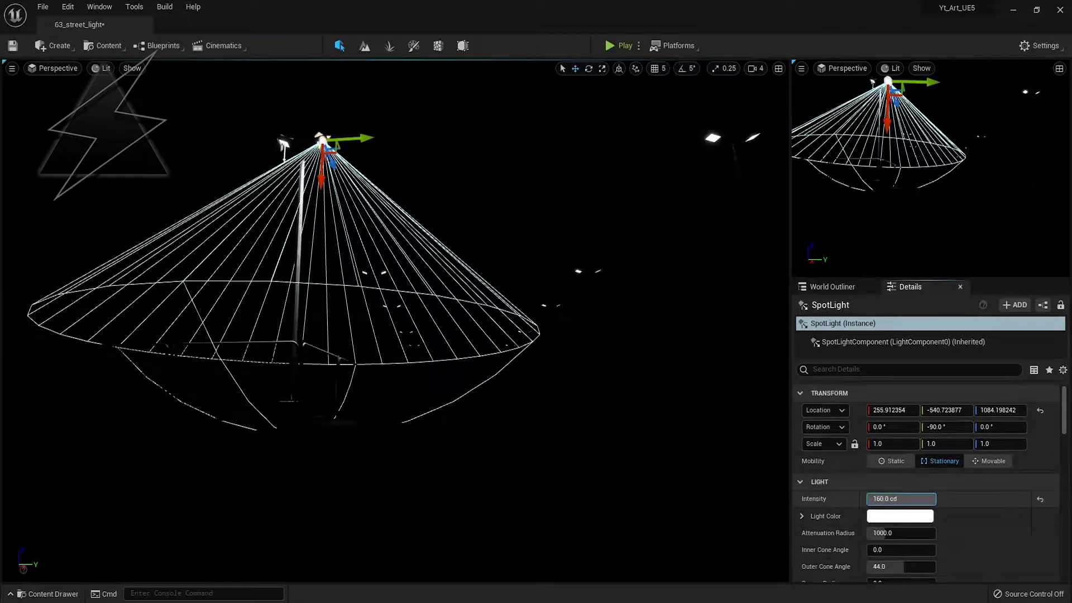
{"action": "scroll", "coordinate": [887, 550], "scroll_direction": "down", "scroll_amount": 2}
{"action": "mouse_move", "coordinate": [890, 477]}
{"action": "left_mouse_down"}
{"action": "mouse_move", "coordinate": [948, 477]}
{"action": "mouse_move", "coordinate": [893, 477]}
{"action": "left_mouse_up"}
{"action": "left_click", "coordinate": [546, 226]}
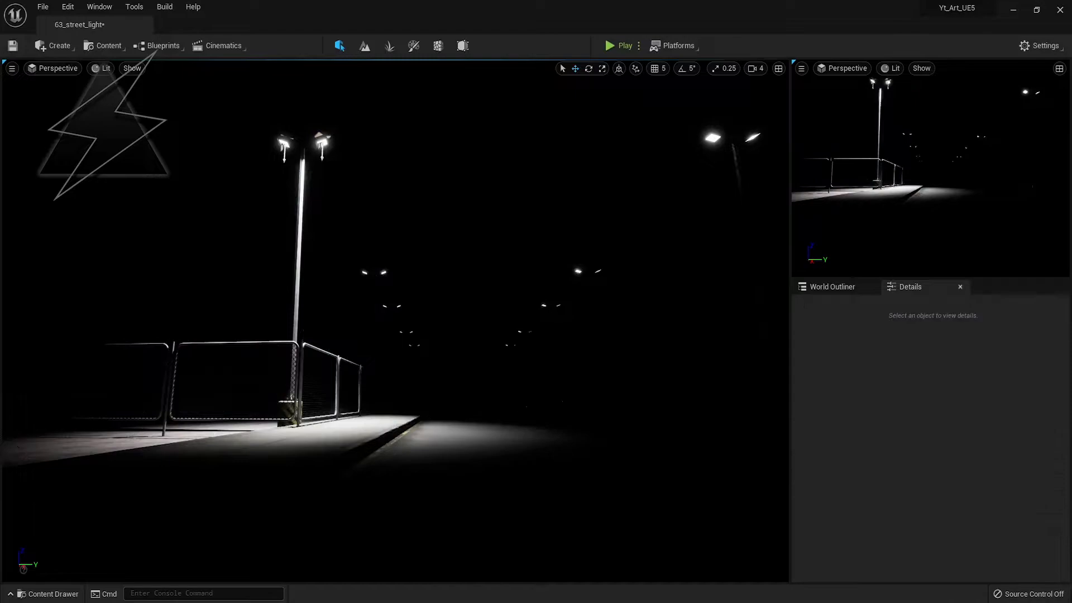
Step: Increase the attenuation radius of the nearest lamp post's outer spot light to about 1315
{"action": "left_click", "coordinate": [283, 144]}
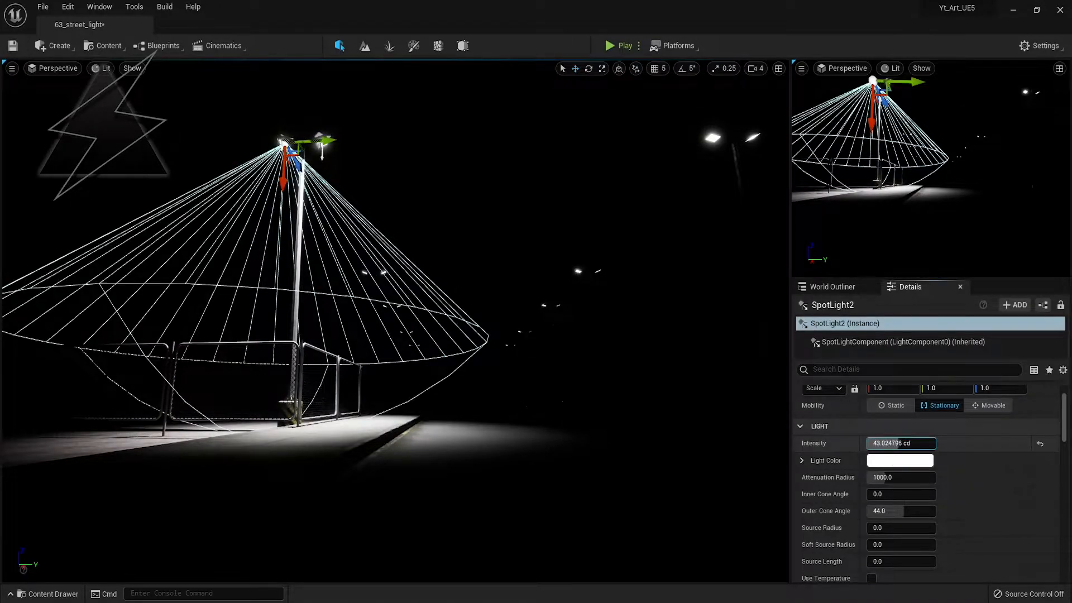
{"action": "left_click_drag", "start_coordinate": [883, 476], "coordinate": [904, 476]}
{"action": "left_click", "coordinate": [557, 196]}
{"action": "right_click", "coordinate": [479, 186]}
{"action": "mouse_move", "coordinate": [464, 193]}
{"action": "right_mouse_down"}
{"action": "mouse_move", "coordinate": [482, 210]}
{"action": "mouse_move", "coordinate": [455, 189]}
{"action": "right_mouse_up"}
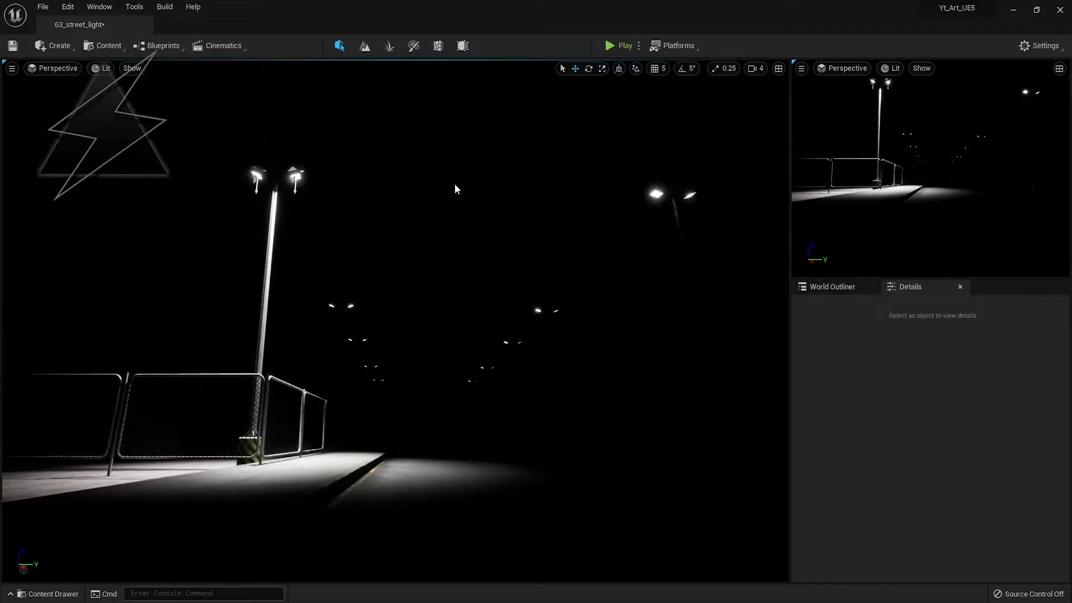
Step: Set the light colour of the nearest post's road-side spot light to a pale warm yellow
{"action": "left_click", "coordinate": [295, 180]}
{"action": "left_click", "coordinate": [915, 458]}
{"action": "left_click", "coordinate": [761, 420]}
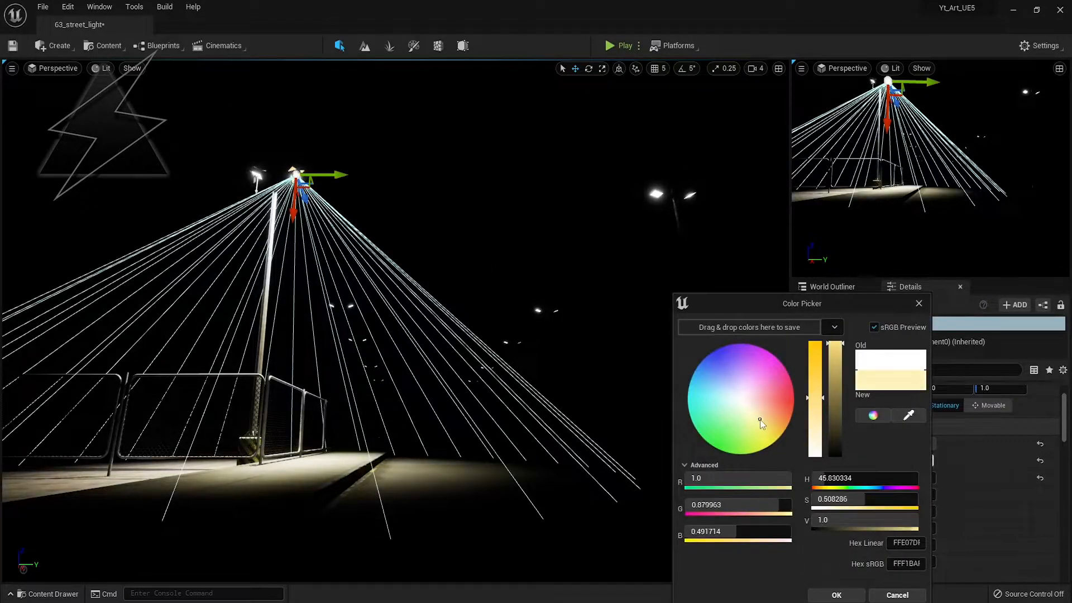
{"action": "left_click", "coordinate": [724, 387]}
{"action": "left_click_drag", "start_coordinate": [723, 386], "coordinate": [727, 394]}
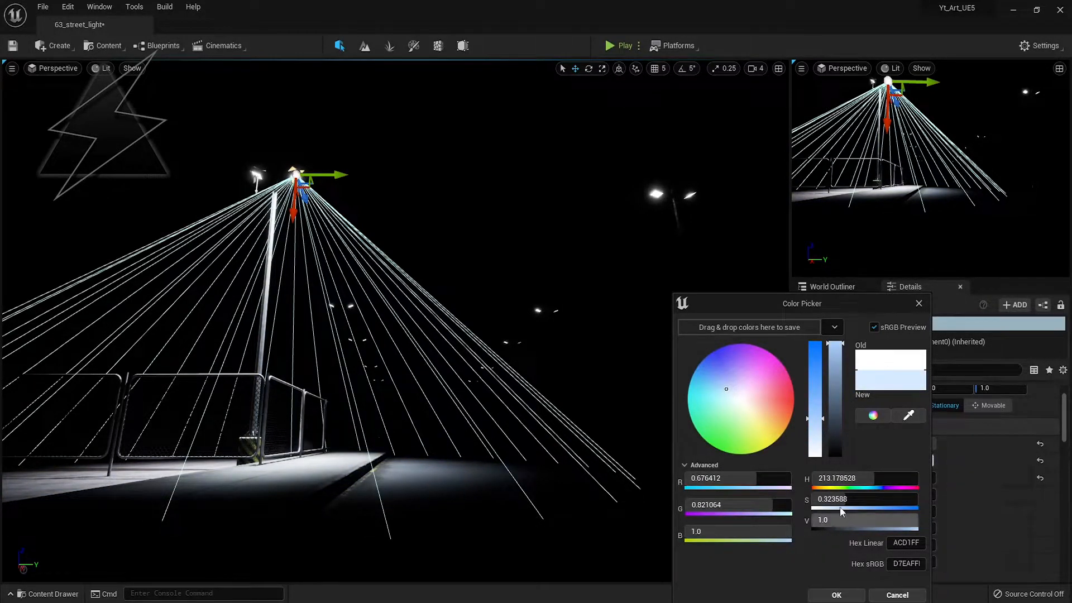
{"action": "left_click", "coordinate": [758, 417]}
{"action": "left_click", "coordinate": [757, 413]}
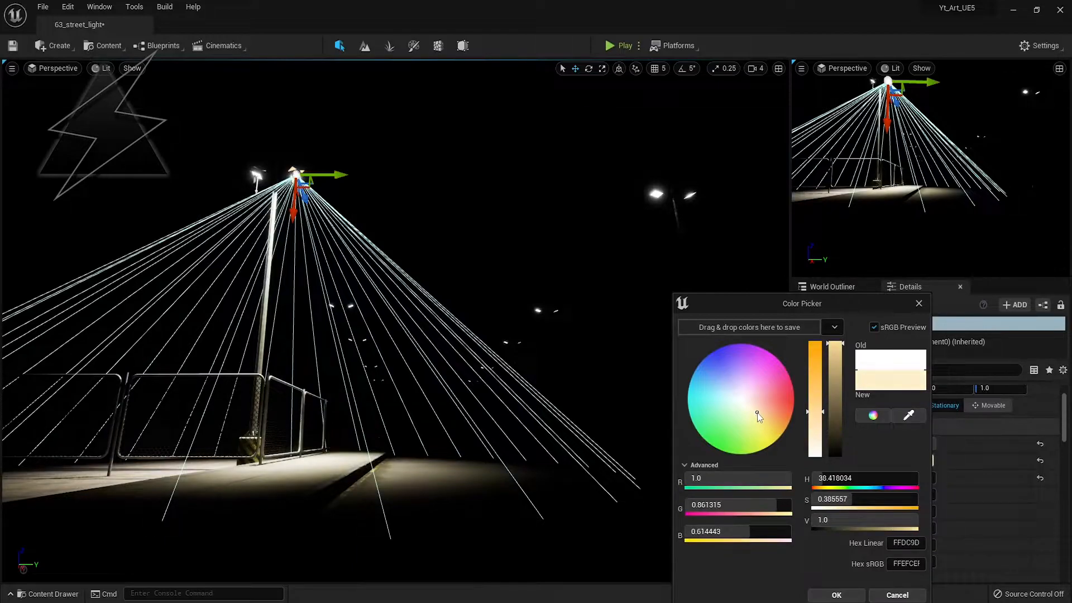
{"action": "left_click_drag", "start_coordinate": [759, 416], "coordinate": [753, 415]}
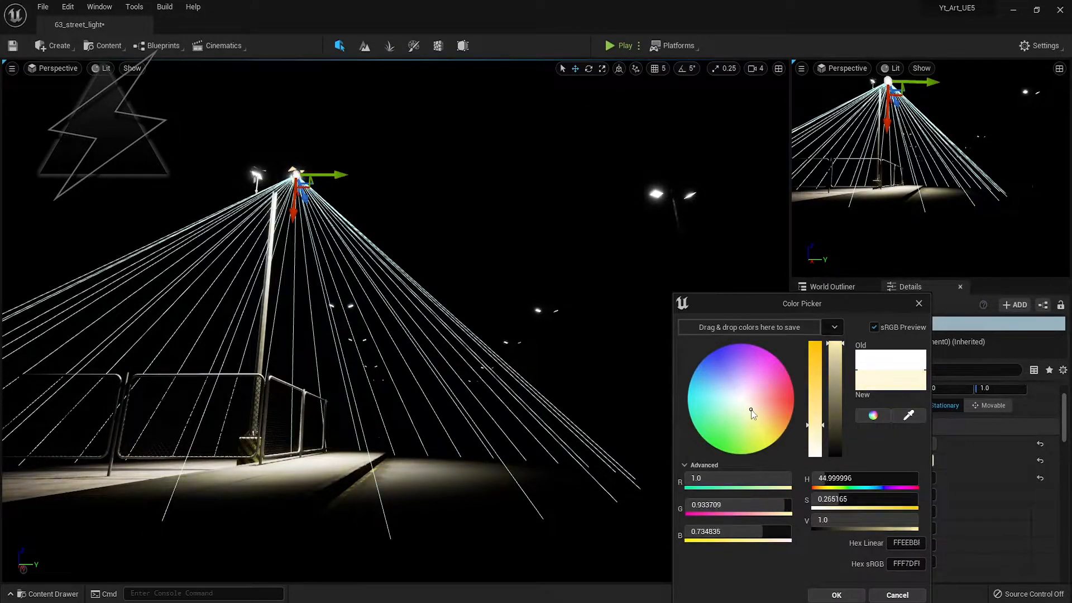
{"action": "left_click", "coordinate": [815, 596]}
Step: Set the light colour of the outer spot light to a very pale yellow
{"action": "left_click", "coordinate": [256, 180]}
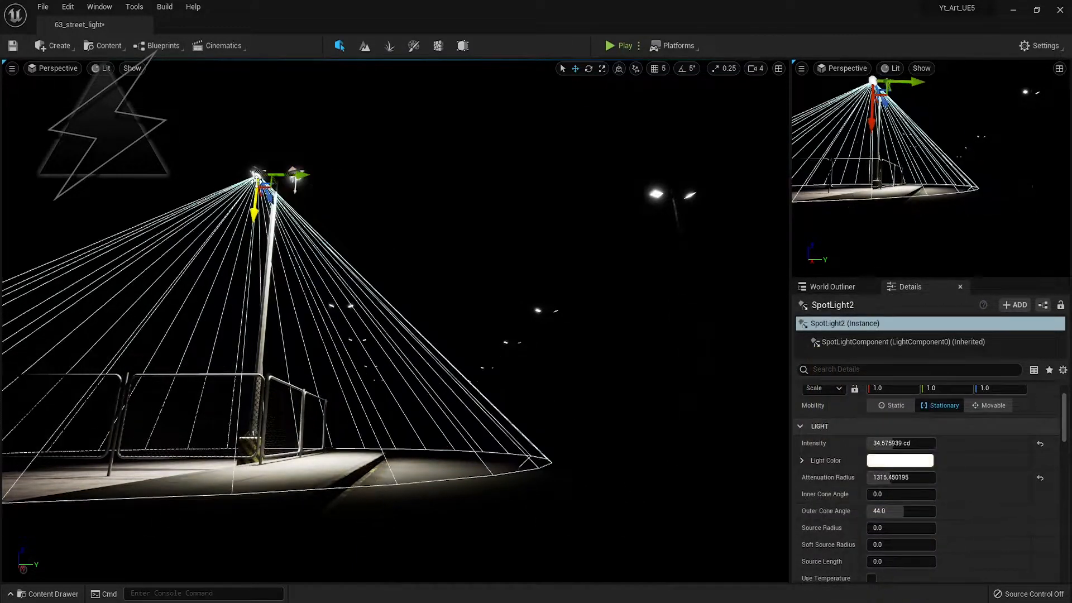
{"action": "left_click", "coordinate": [889, 460]}
{"action": "left_click_drag", "start_coordinate": [711, 409], "coordinate": [718, 412]}
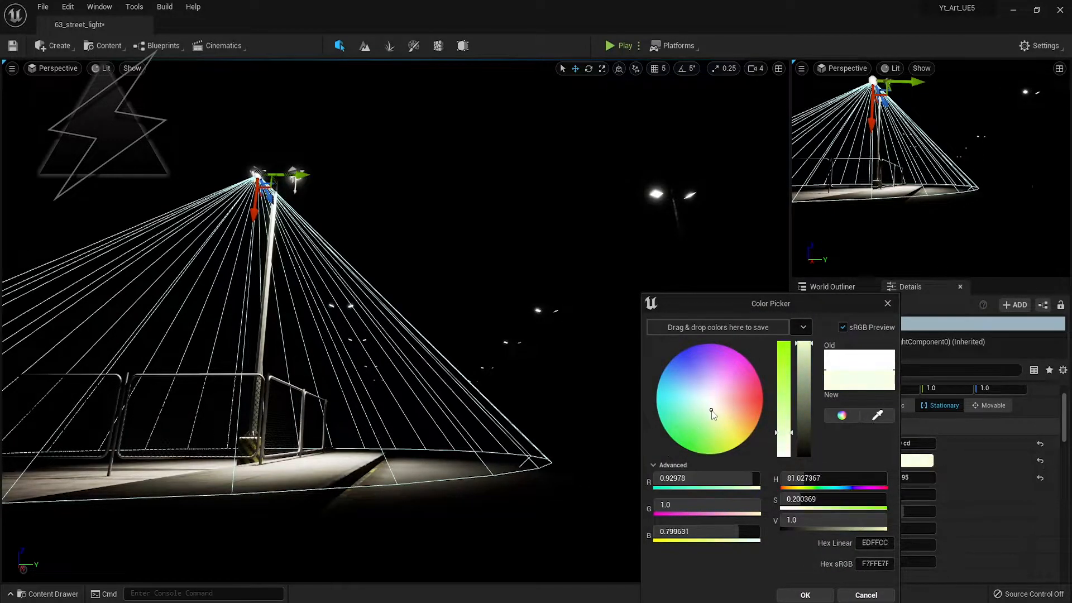
{"action": "left_click", "coordinate": [826, 595]}
Step: Narrow the outer cone angle to about 11.8 on the outer spot light and about 27.6 on the road-side one
{"action": "left_click_drag", "start_coordinate": [888, 477], "coordinate": [943, 477]}
{"action": "left_click_drag", "start_coordinate": [900, 517], "coordinate": [768, 516]}
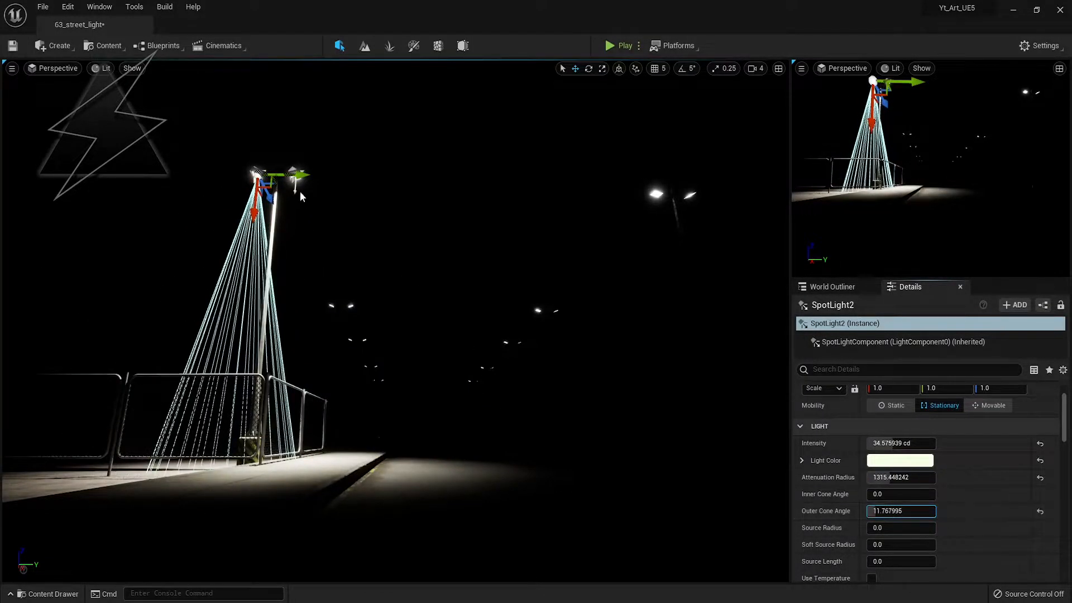
{"action": "left_click", "coordinate": [294, 173]}
{"action": "left_click_drag", "start_coordinate": [916, 510], "coordinate": [887, 511]}
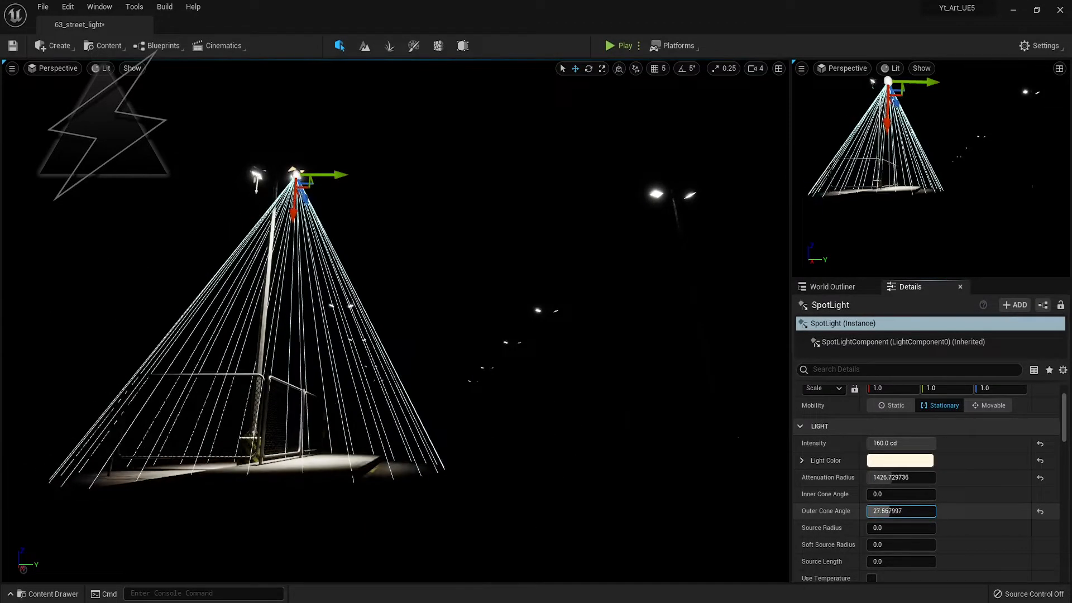
{"action": "left_click", "coordinate": [555, 436]}
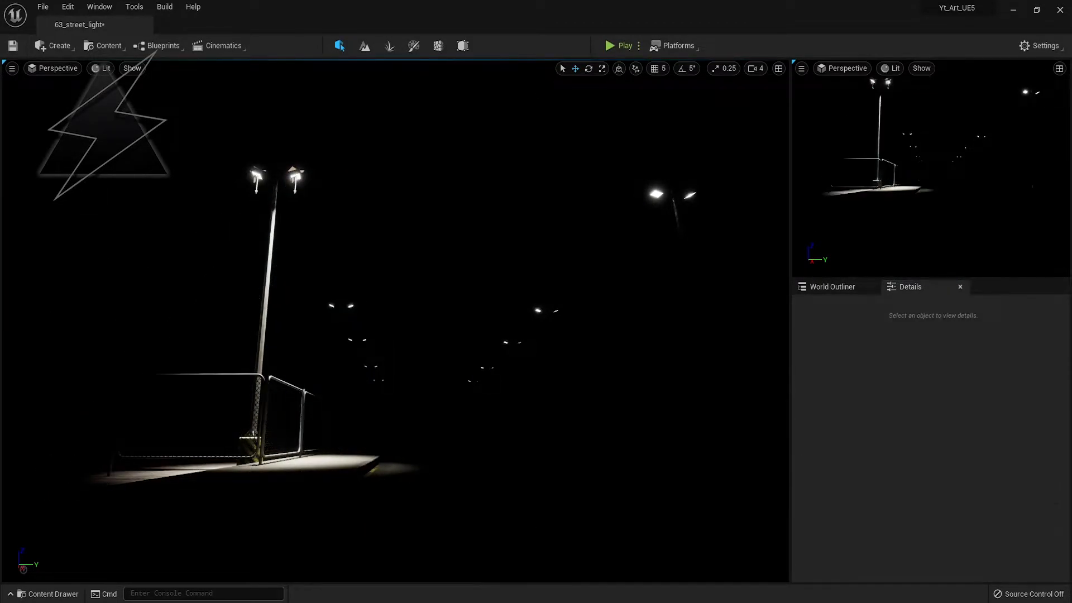
Step: Set the road-side spot light's inner cone angle to about 18.7 and its outer cone angle to about 39.6
{"action": "left_click", "coordinate": [830, 287]}
{"action": "left_click", "coordinate": [853, 557]}
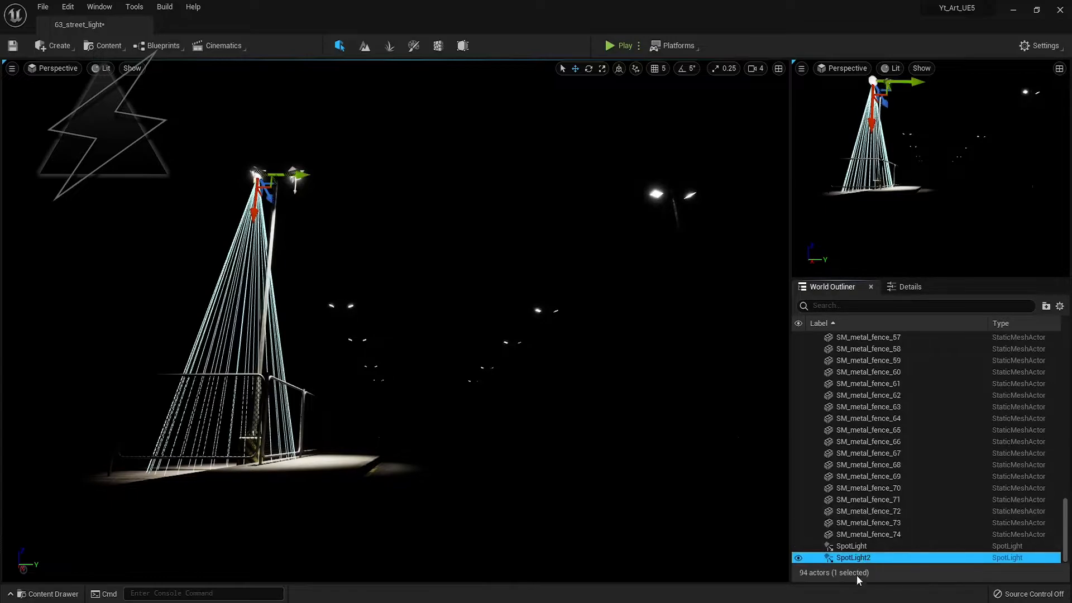
{"action": "left_click", "coordinate": [851, 545]}
{"action": "left_click", "coordinate": [905, 287]}
{"action": "left_click_drag", "start_coordinate": [888, 494], "coordinate": [922, 510]}
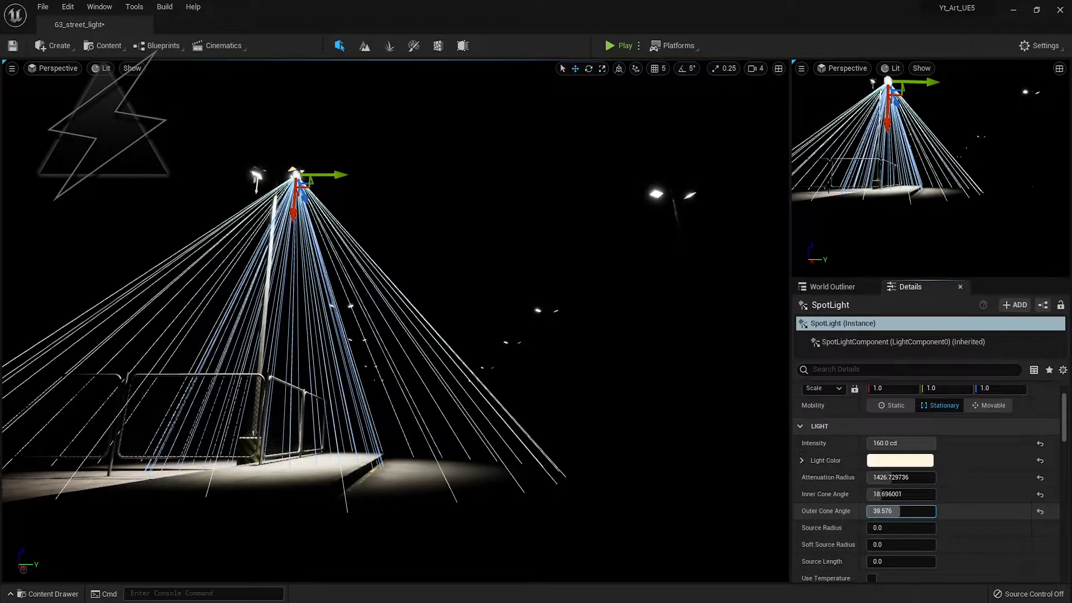
Step: Set the outer spot light's inner cone angle to about 13.6 and its outer cone angle to about 23.1
{"action": "left_click", "coordinate": [832, 286]}
{"action": "left_click", "coordinate": [915, 558]}
{"action": "left_click", "coordinate": [910, 287]}
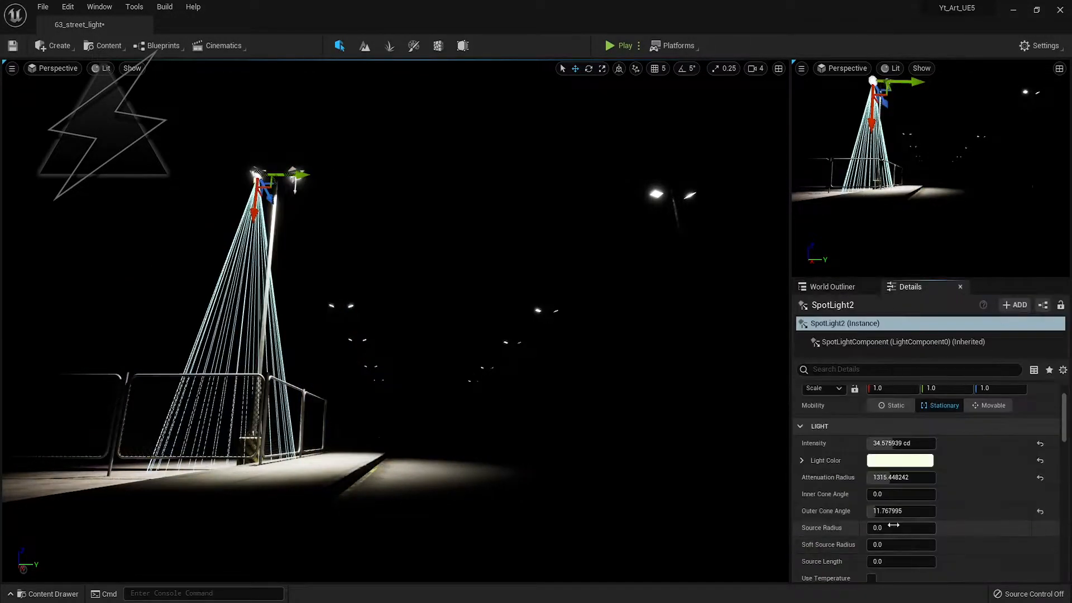
{"action": "left_click_drag", "start_coordinate": [889, 511], "coordinate": [877, 493]}
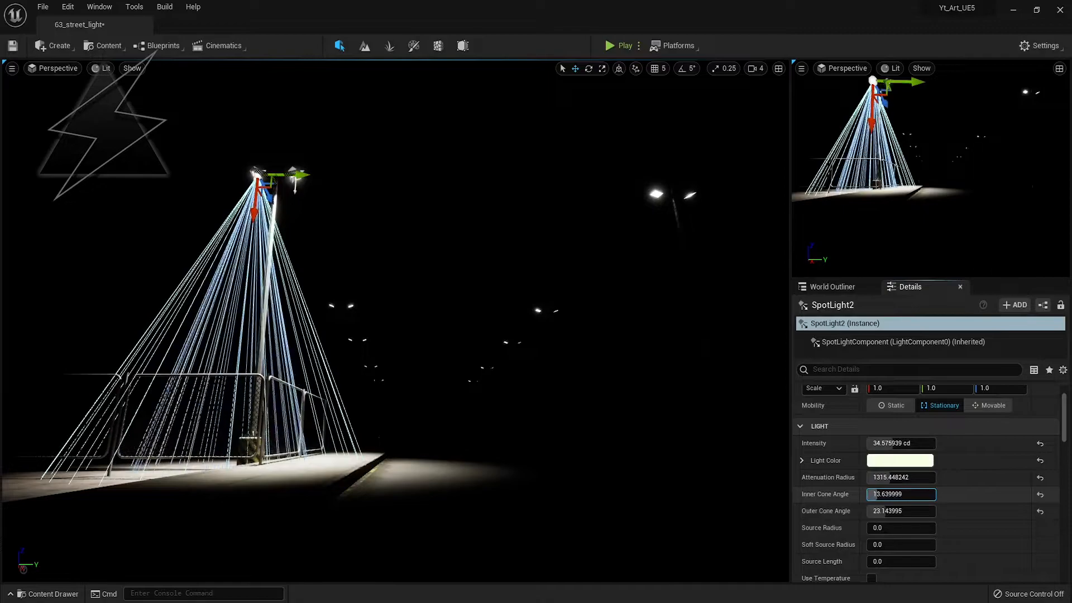
{"action": "left_click", "coordinate": [497, 286]}
Step: Examine the outer spot light's remaining settings down to its light profiles section
{"action": "left_click", "coordinate": [831, 286]}
{"action": "left_click", "coordinate": [893, 554]}
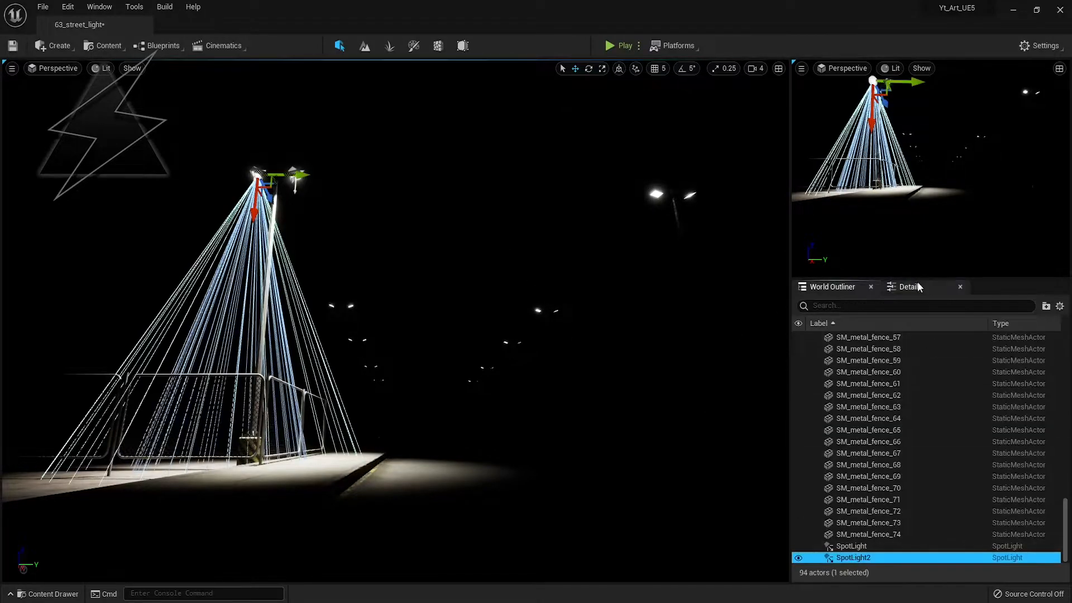
{"action": "left_click", "coordinate": [909, 286]}
{"action": "scroll", "coordinate": [903, 543], "scroll_direction": "down", "scroll_amount": 2}
{"action": "scroll", "coordinate": [979, 505], "scroll_direction": "down", "scroll_amount": 4}
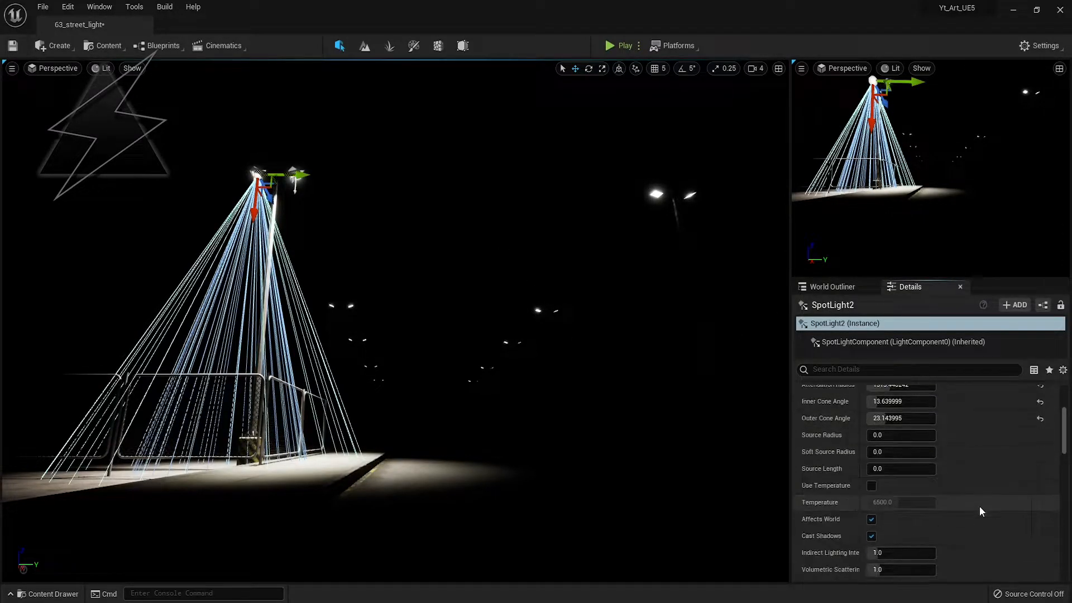
{"action": "scroll", "coordinate": [979, 507], "scroll_direction": "down", "scroll_amount": 6}
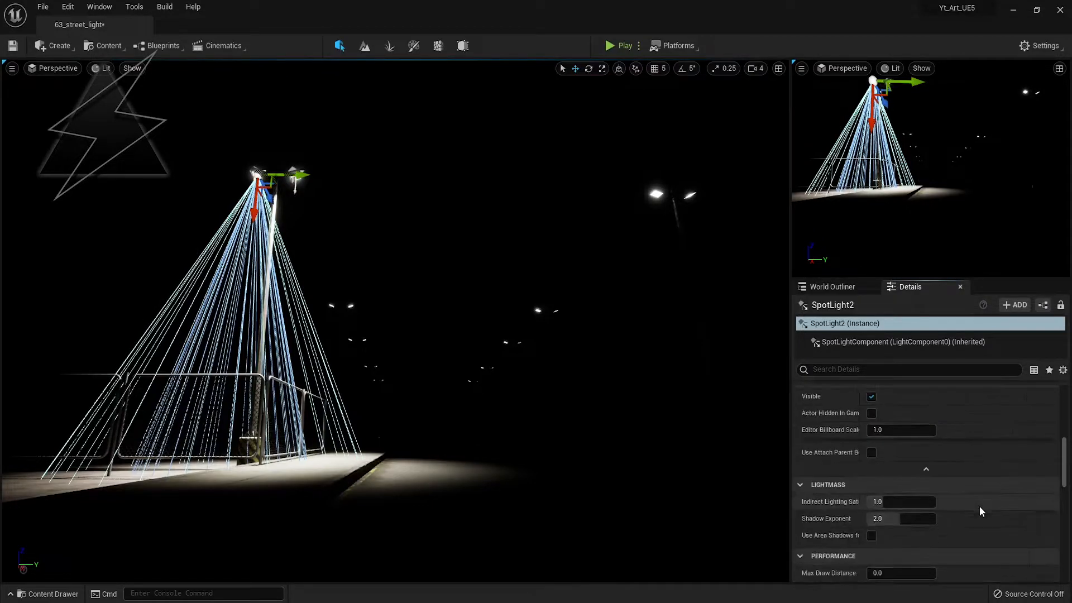
{"action": "scroll", "coordinate": [979, 514], "scroll_direction": "down", "scroll_amount": 2}
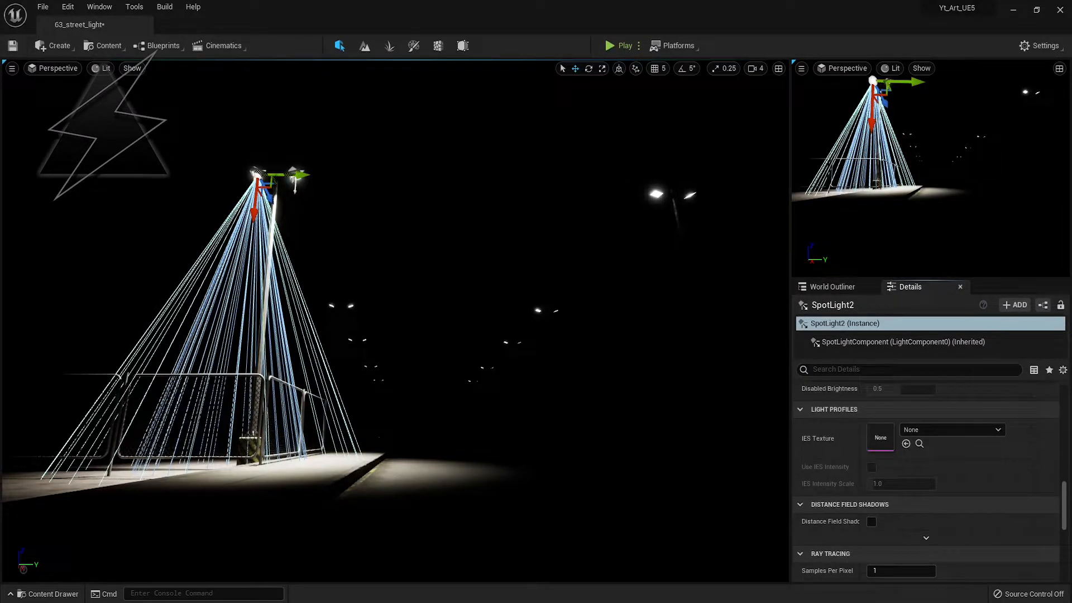
Step: Switch the main viewport to Unlit shading and duplicate both spot lights to the second lamp post along the first fence
{"action": "left_click", "coordinate": [294, 185], "text": "ctrl"}
{"action": "right_click_drag", "start_coordinate": [295, 195], "coordinate": [330, 217]}
{"action": "right_click_drag", "start_coordinate": [430, 314], "coordinate": [387, 310]}
{"action": "left_click", "coordinate": [105, 69]}
{"action": "left_click", "coordinate": [125, 98]}
{"action": "left_click", "coordinate": [103, 68]}
{"action": "left_click", "coordinate": [127, 111]}
{"action": "left_click_drag", "start_coordinate": [351, 276], "coordinate": [613, 234], "text": "alt"}
{"action": "right_click_drag", "start_coordinate": [613, 245], "coordinate": [697, 204]}
{"action": "right_click_drag", "start_coordinate": [626, 300], "coordinate": [503, 385]}
{"action": "left_click_drag", "start_coordinate": [570, 230], "coordinate": [496, 226]}
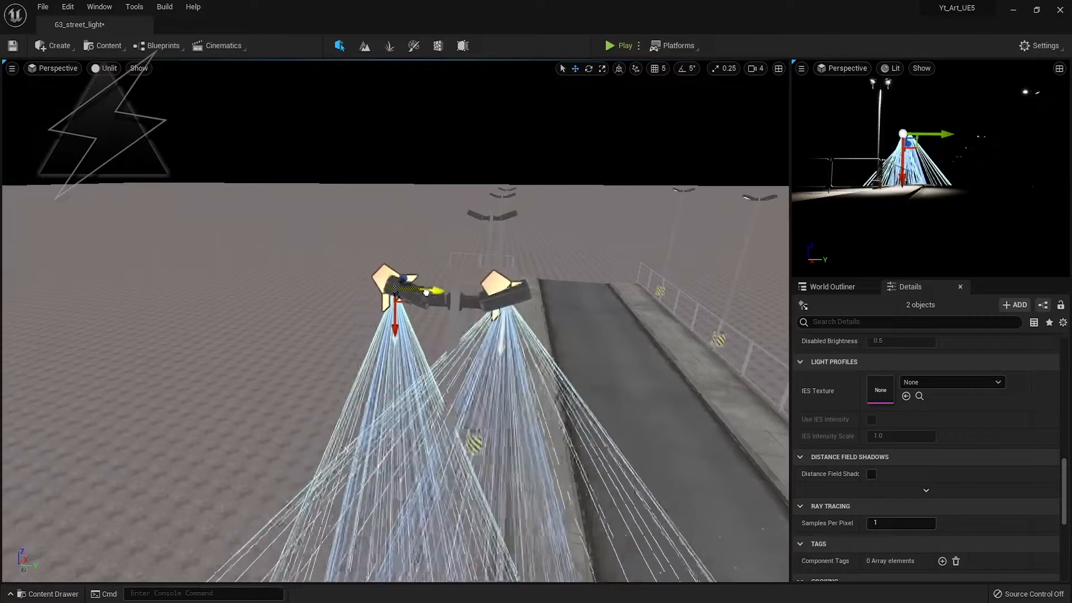
Step: Duplicate the pair of spot lights to the third lamp post along the first fence
{"action": "right_click_drag", "start_coordinate": [472, 307], "coordinate": [296, 360]}
{"action": "left_click_drag", "start_coordinate": [248, 264], "coordinate": [645, 263], "text": "alt"}
{"action": "right_click_drag", "start_coordinate": [646, 263], "coordinate": [742, 206]}
{"action": "right_click_drag", "start_coordinate": [443, 242], "coordinate": [341, 362]}
{"action": "right_click_drag", "start_coordinate": [591, 369], "coordinate": [581, 290]}
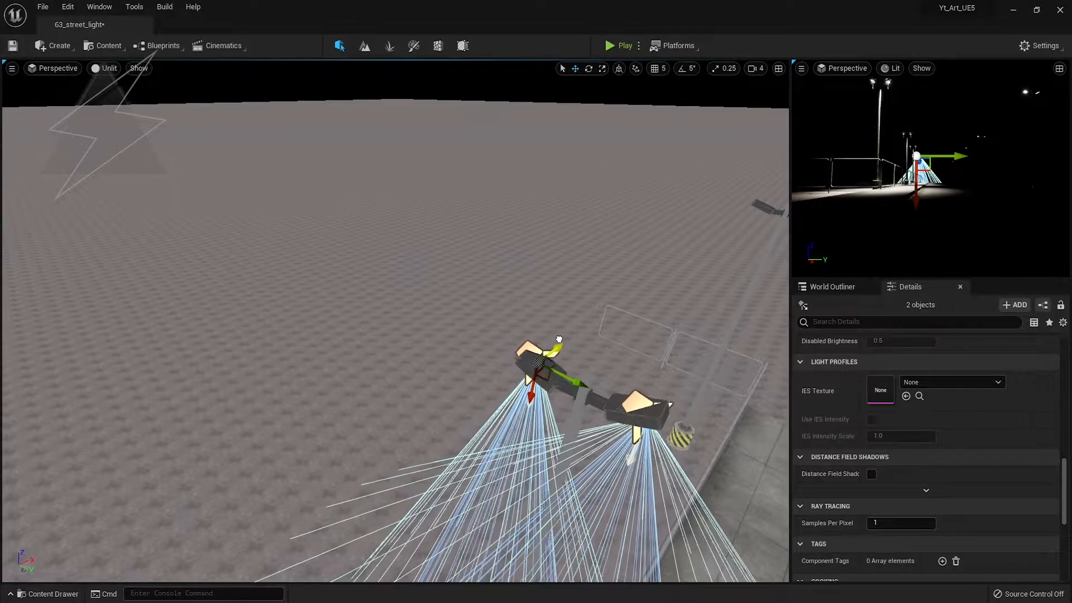
Step: Duplicate the pair of spot lights to the remaining far lamp posts along the first fence and align them under the heads
{"action": "right_click_drag", "start_coordinate": [559, 339], "coordinate": [265, 388]}
{"action": "left_click_drag", "start_coordinate": [573, 357], "coordinate": [700, 336]}
{"action": "right_click_drag", "start_coordinate": [700, 336], "coordinate": [731, 454]}
{"action": "left_click_drag", "start_coordinate": [436, 307], "coordinate": [404, 344]}
{"action": "right_click_drag", "start_coordinate": [441, 418], "coordinate": [267, 441]}
{"action": "left_click_drag", "start_coordinate": [201, 238], "coordinate": [220, 239]}
{"action": "right_click_drag", "start_coordinate": [253, 278], "coordinate": [215, 181]}
{"action": "right_click_drag", "start_coordinate": [388, 257], "coordinate": [413, 285]}
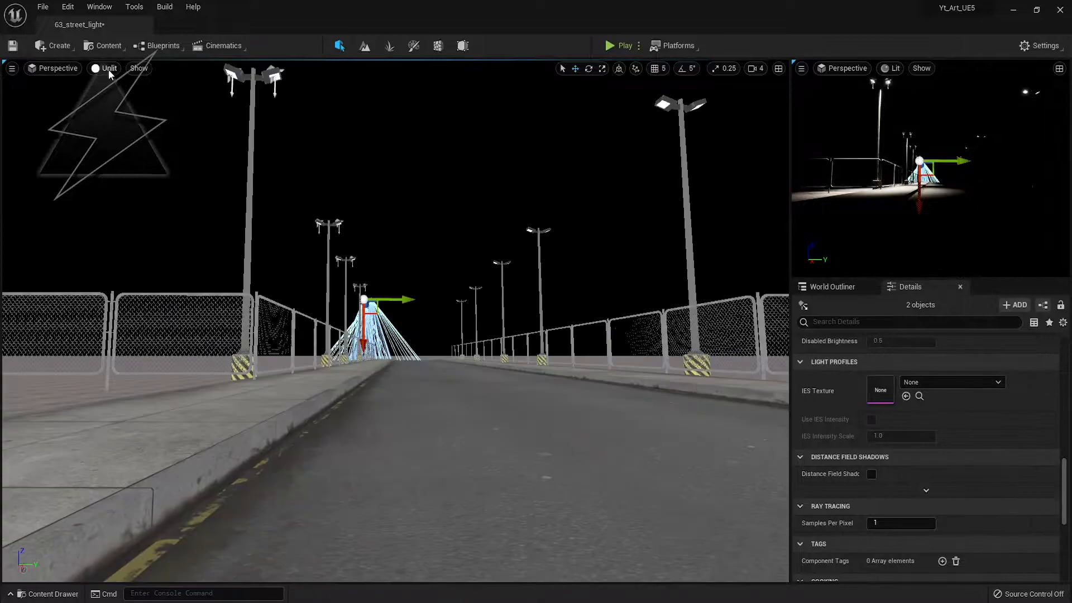
Step: Switch the main viewport to Lit shading and save the level
{"action": "left_click", "coordinate": [109, 68]}
{"action": "left_click", "coordinate": [111, 84]}
{"action": "left_click", "coordinate": [394, 239]}
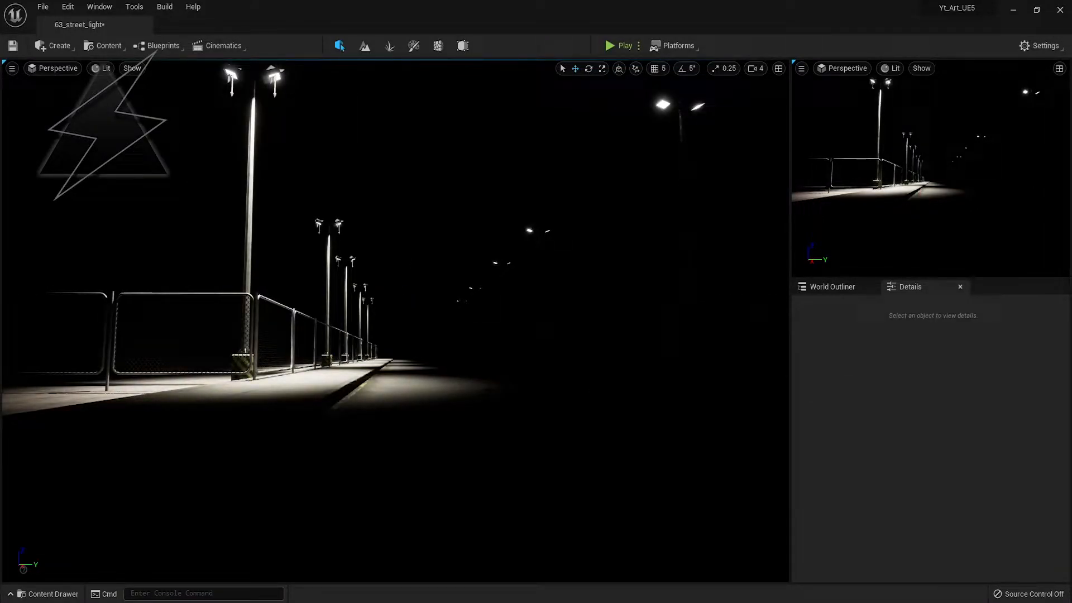
{"action": "right_click_drag", "start_coordinate": [421, 378], "coordinate": [397, 371]}
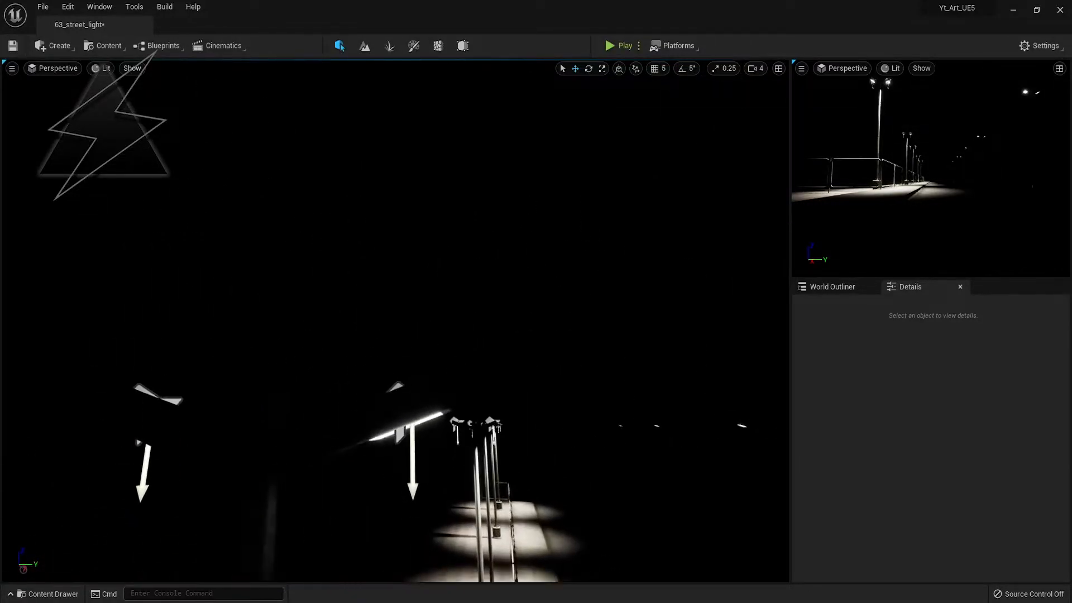
{"action": "key", "text": "ctrl+s"}
Step: In Unlit shading, duplicate the nearest post's two spot lights to the nearest lamp post on the opposite sidewalk and align them under its heads
{"action": "left_click", "coordinate": [103, 70]}
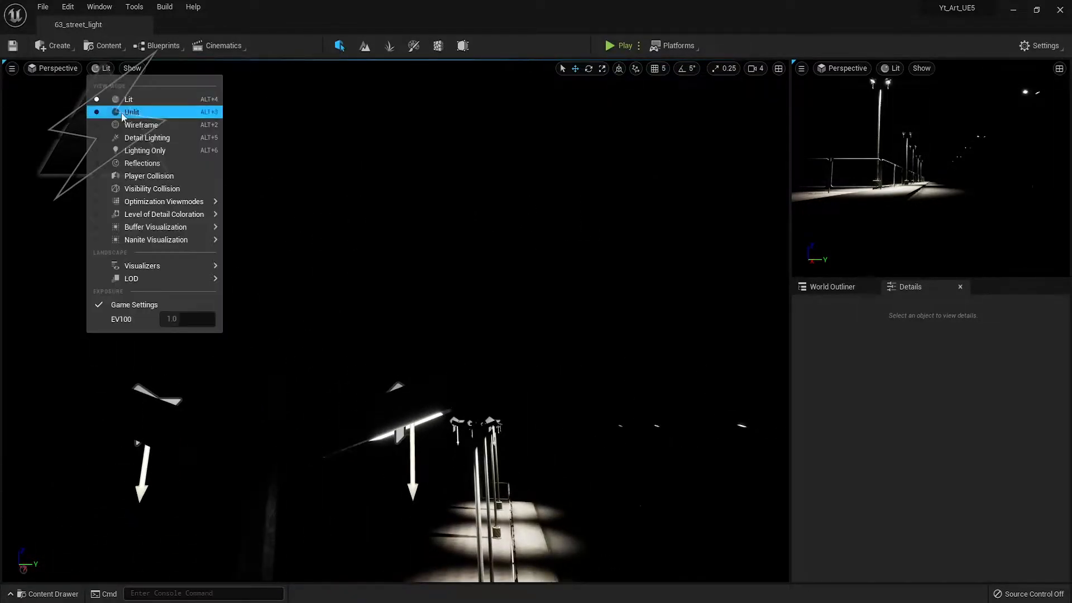
{"action": "left_click", "coordinate": [122, 113]}
{"action": "left_click", "coordinate": [412, 468]}
{"action": "left_click", "coordinate": [142, 491], "text": "ctrl"}
{"action": "mouse_move", "coordinate": [422, 408]}
{"action": "right_mouse_down"}
{"action": "mouse_move", "coordinate": [422, 447]}
{"action": "mouse_move", "coordinate": [422, 408]}
{"action": "right_mouse_up"}
{"action": "left_click_drag", "start_coordinate": [405, 375], "coordinate": [714, 384], "text": "alt"}
{"action": "right_click_drag", "start_coordinate": [714, 384], "coordinate": [715, 435]}
{"action": "mouse_move", "coordinate": [586, 430]}
{"action": "left_mouse_down"}
{"action": "mouse_move", "coordinate": [577, 431]}
{"action": "mouse_move", "coordinate": [602, 425]}
{"action": "left_mouse_up"}
{"action": "left_click_drag", "start_coordinate": [543, 395], "coordinate": [510, 323]}
{"action": "right_click_drag", "start_coordinate": [511, 323], "coordinate": [542, 165]}
{"action": "left_click_drag", "start_coordinate": [567, 142], "coordinate": [528, 141]}
{"action": "right_click_drag", "start_coordinate": [528, 141], "coordinate": [530, 235]}
Step: Check the new spot lights in Lit shading from the saved camera view
{"action": "left_click", "coordinate": [102, 67]}
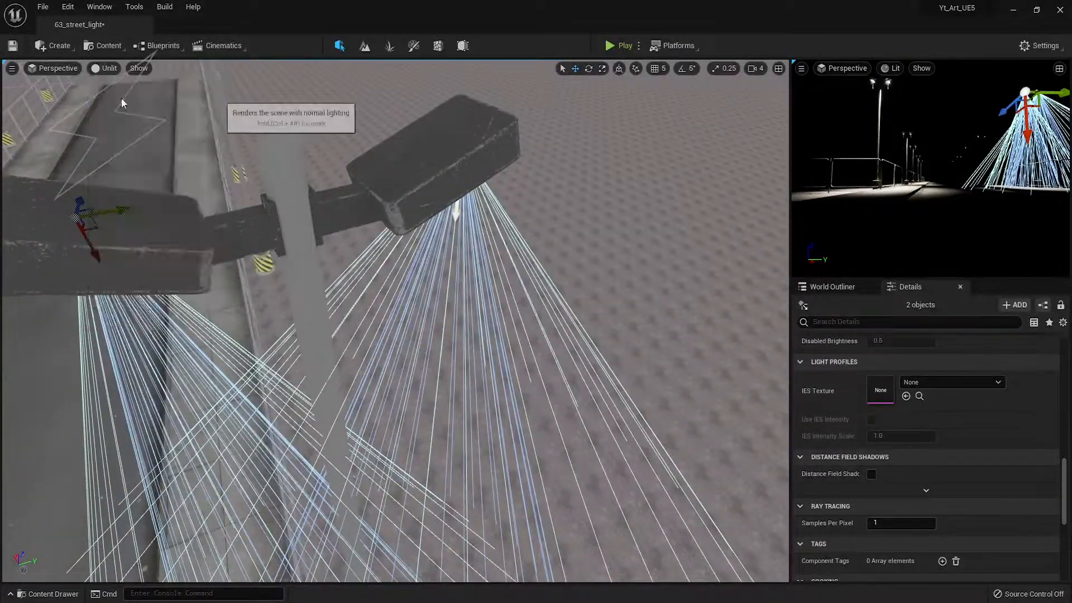
{"action": "left_click", "coordinate": [124, 99]}
{"action": "key", "text": "1"}
{"action": "left_click", "coordinate": [490, 208]}
Step: In Unlit shading, duplicate the opposite sidewalk's two spot lights to its second lamp post
{"action": "right_click_drag", "start_coordinate": [491, 207], "coordinate": [658, 378]}
{"action": "left_click", "coordinate": [658, 378]}
{"action": "left_click", "coordinate": [714, 378], "text": "ctrl"}
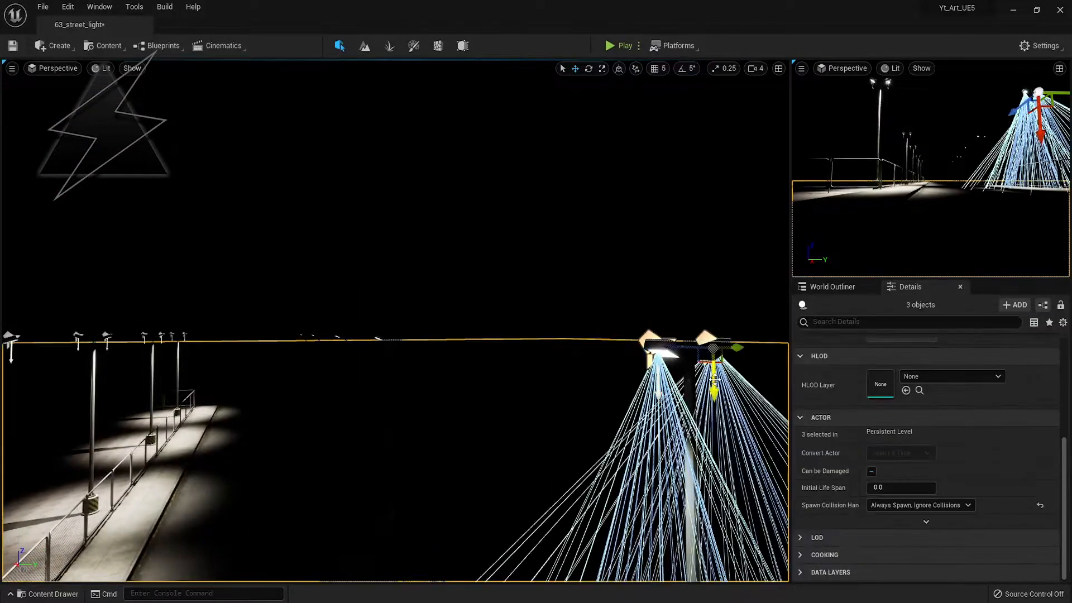
{"action": "left_click", "coordinate": [518, 394], "text": "ctrl"}
{"action": "left_click", "coordinate": [102, 68]}
{"action": "left_click", "coordinate": [120, 115]}
{"action": "right_click_drag", "start_coordinate": [395, 320], "coordinate": [424, 424]}
{"action": "left_click_drag", "start_coordinate": [503, 328], "coordinate": [296, 110], "text": "alt"}
{"action": "right_click_drag", "start_coordinate": [296, 111], "coordinate": [326, 110]}
{"action": "left_click_drag", "start_coordinate": [314, 165], "coordinate": [310, 245]}
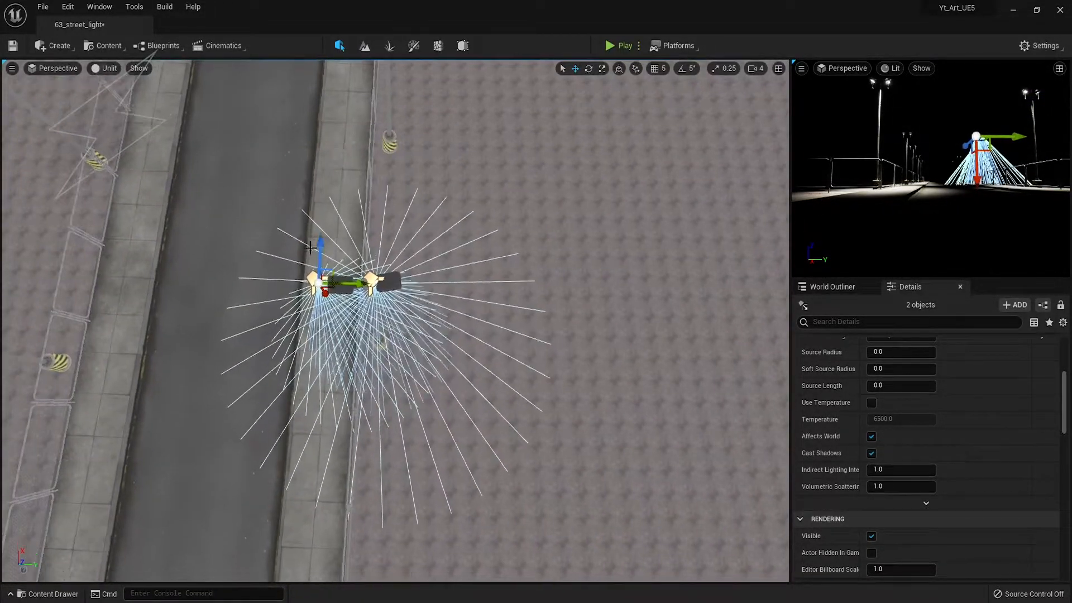
{"action": "right_click_drag", "start_coordinate": [371, 286], "coordinate": [325, 329]}
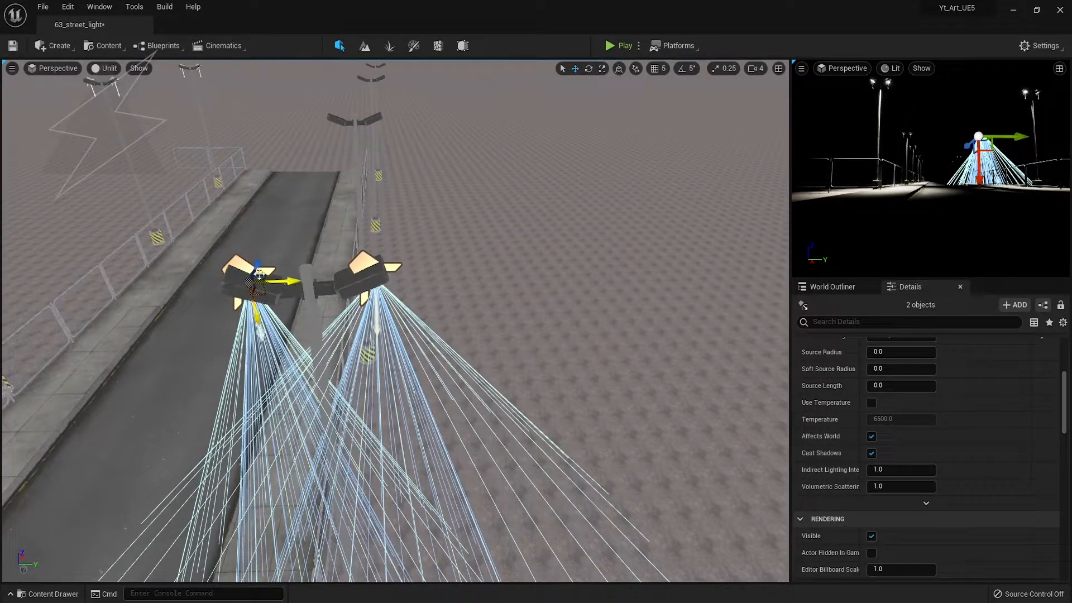
Step: Place a copy of the spot light pair under the heads of the opposite sidewalk's third lamp post
{"action": "right_click_drag", "start_coordinate": [258, 272], "coordinate": [125, 182]}
{"action": "left_click_drag", "start_coordinate": [305, 254], "coordinate": [334, 259]}
{"action": "right_click_drag", "start_coordinate": [334, 258], "coordinate": [365, 363]}
{"action": "right_click_drag", "start_coordinate": [380, 428], "coordinate": [204, 255]}
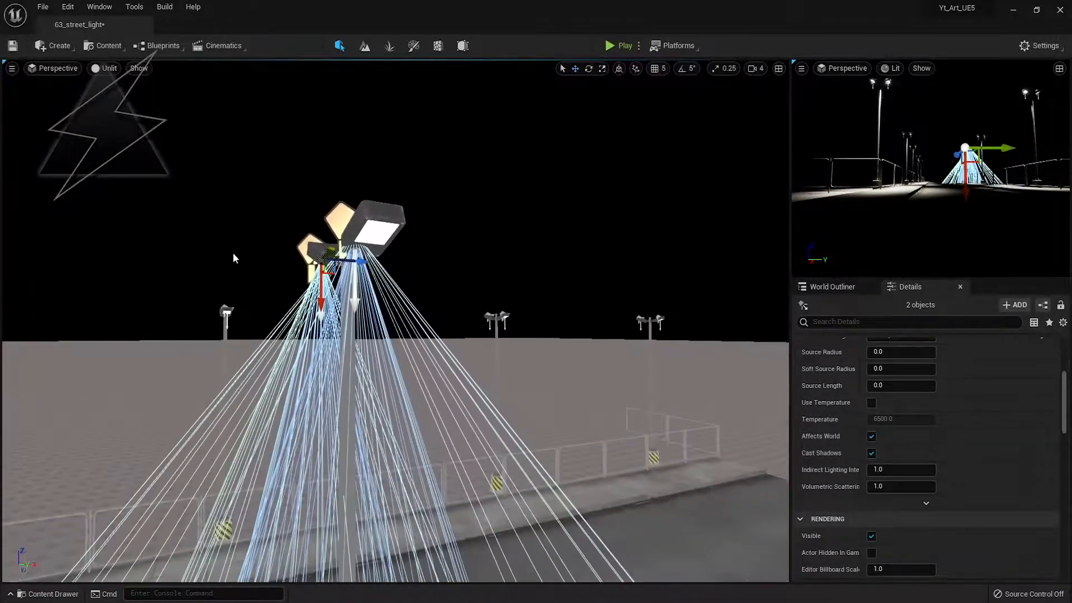
{"action": "left_click_drag", "start_coordinate": [338, 254], "coordinate": [342, 255]}
{"action": "right_click_drag", "start_coordinate": [342, 255], "coordinate": [351, 205]}
{"action": "left_click_drag", "start_coordinate": [351, 205], "coordinate": [363, 207]}
Step: Place a copy of the spot light pair at the opposite sidewalk's fourth lamp post
{"action": "right_click_drag", "start_coordinate": [363, 207], "coordinate": [363, 357]}
{"action": "mouse_move", "coordinate": [329, 394]}
{"action": "right_mouse_down"}
{"action": "mouse_move", "coordinate": [340, 363]}
{"action": "mouse_move", "coordinate": [352, 374]}
{"action": "mouse_move", "coordinate": [329, 394]}
{"action": "right_mouse_up"}
{"action": "left_click_drag", "start_coordinate": [320, 412], "coordinate": [527, 278]}
{"action": "mouse_move", "coordinate": [638, 268]}
{"action": "right_mouse_down"}
{"action": "mouse_move", "coordinate": [608, 223]}
{"action": "mouse_move", "coordinate": [638, 267]}
{"action": "right_mouse_up"}
Step: Duplicate the spot light pair to the last lamp post on the opposite sidewalk
{"action": "right_click_drag", "start_coordinate": [522, 276], "coordinate": [258, 313]}
{"action": "left_click_drag", "start_coordinate": [258, 314], "coordinate": [673, 254], "text": "alt"}
{"action": "right_click_drag", "start_coordinate": [673, 254], "coordinate": [737, 224]}
{"action": "right_click_drag", "start_coordinate": [441, 235], "coordinate": [391, 220]}
{"action": "left_click_drag", "start_coordinate": [278, 188], "coordinate": [243, 189]}
Step: Select both spot lights on the opposite sidewalk's last lamp post and fine-tune their position under the heads
{"action": "left_click", "coordinate": [277, 251]}
{"action": "mouse_move", "coordinate": [276, 251]}
{"action": "right_mouse_down"}
{"action": "mouse_move", "coordinate": [276, 223]}
{"action": "mouse_move", "coordinate": [274, 265]}
{"action": "right_mouse_up"}
{"action": "left_click", "coordinate": [298, 250]}
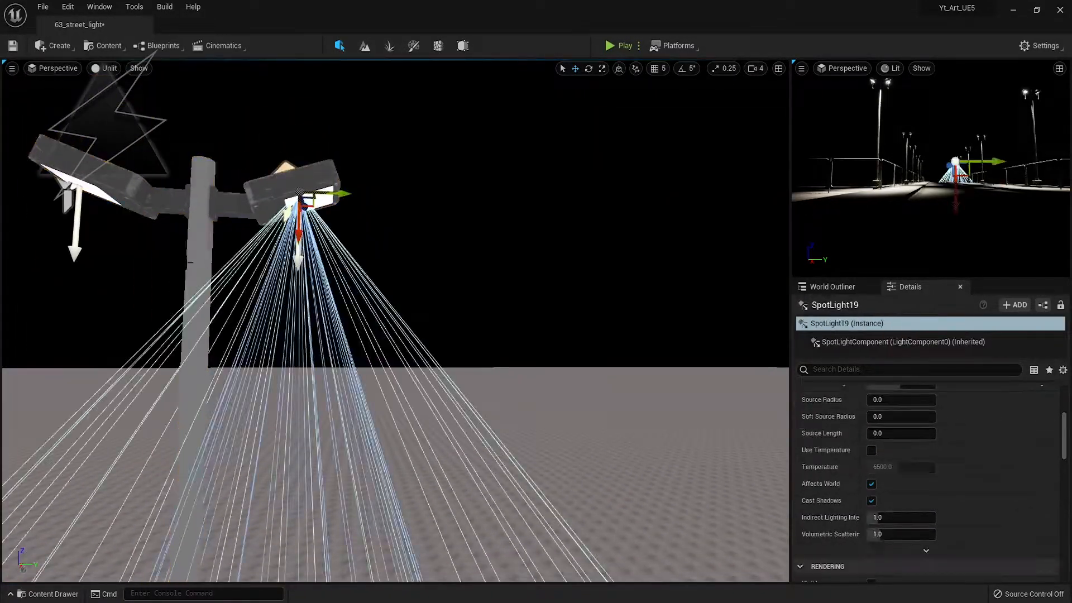
{"action": "left_click", "coordinate": [77, 245]}
{"action": "left_click", "coordinate": [298, 241], "text": "shift"}
{"action": "left_click_drag", "start_coordinate": [334, 193], "coordinate": [350, 194]}
{"action": "right_click_drag", "start_coordinate": [466, 220], "coordinate": [538, 226]}
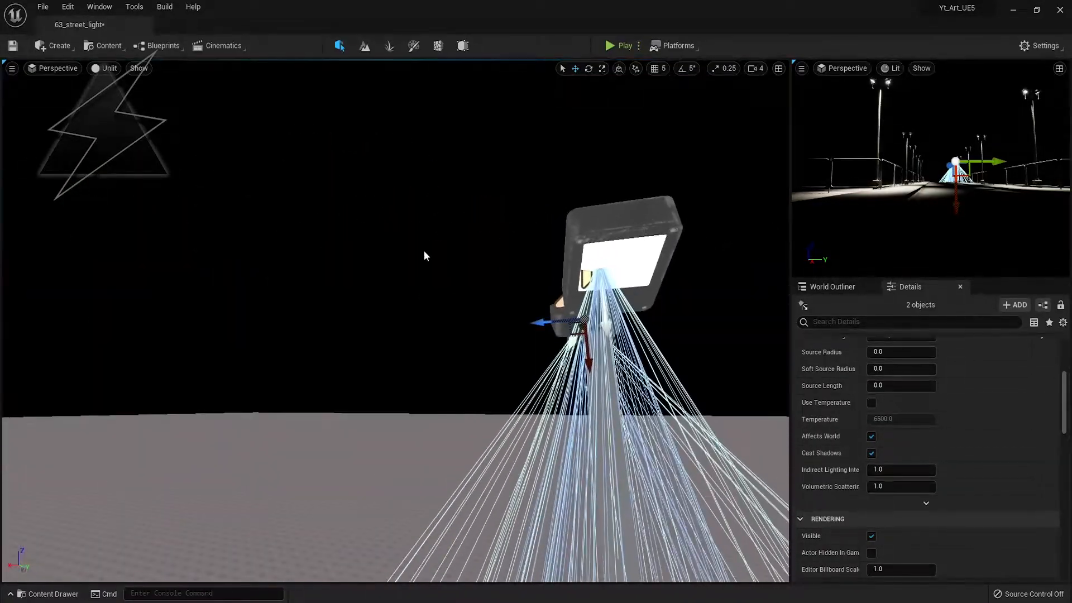
{"action": "left_click_drag", "start_coordinate": [539, 319], "coordinate": [556, 321]}
{"action": "right_click_drag", "start_coordinate": [555, 322], "coordinate": [502, 330]}
Step: Return to the saved camera view and switch the main viewport to Lit shading
{"action": "key", "text": "1"}
{"action": "left_click", "coordinate": [439, 226]}
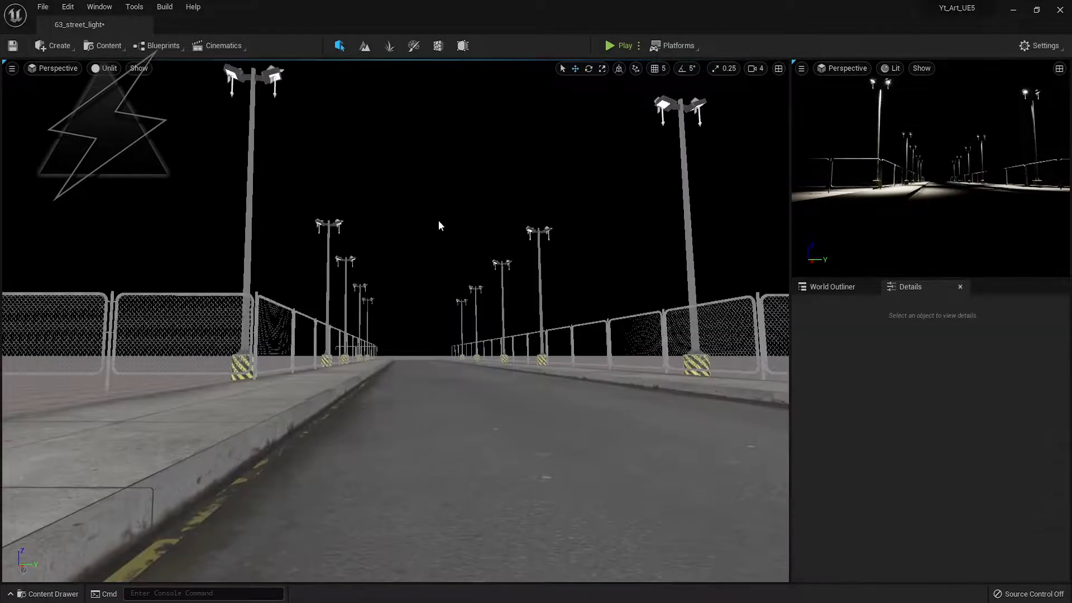
{"action": "left_click", "coordinate": [104, 68]}
{"action": "left_click", "coordinate": [122, 100]}
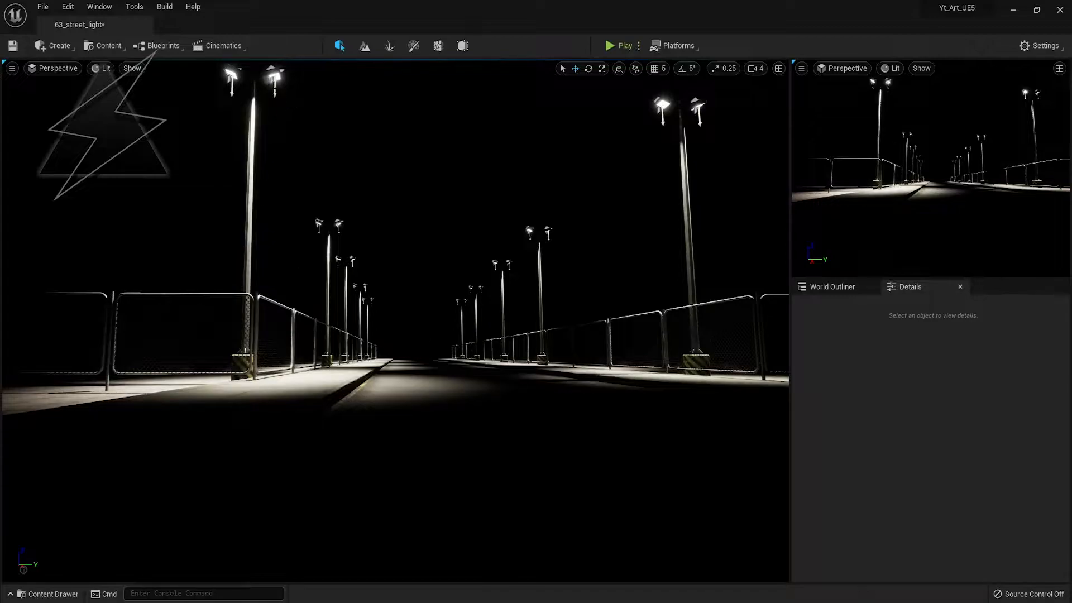
Step: Look through all settings of the nearest lamp post's spot light and deselect it
{"action": "left_click", "coordinate": [273, 76]}
{"action": "scroll", "coordinate": [932, 483], "scroll_direction": "down", "scroll_amount": 14}
{"action": "scroll", "coordinate": [943, 503], "scroll_direction": "up", "scroll_amount": 6}
{"action": "scroll", "coordinate": [942, 503], "scroll_direction": "down", "scroll_amount": 10}
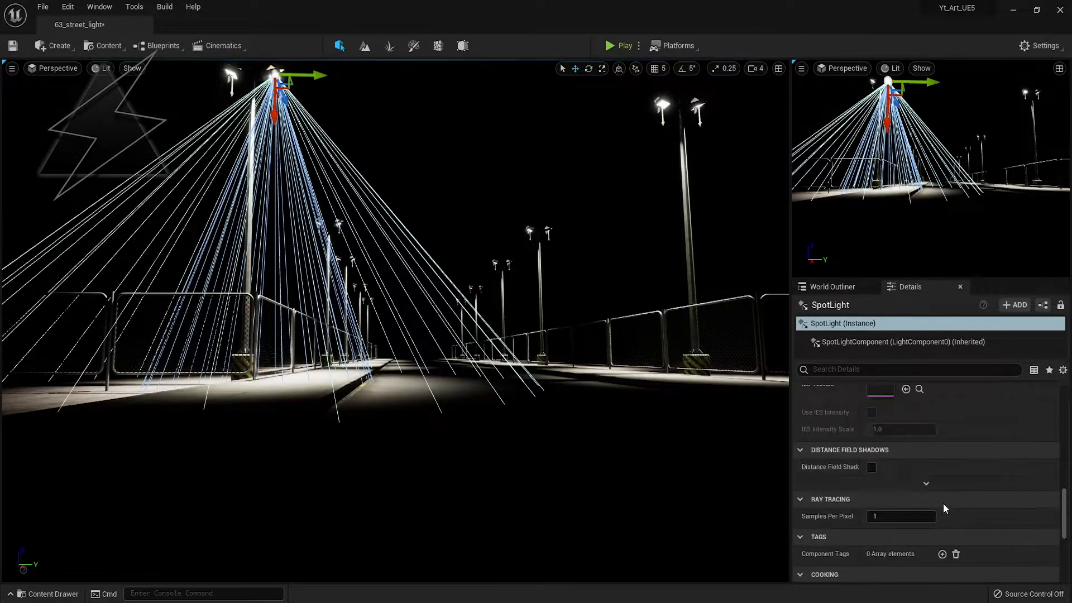
{"action": "scroll", "coordinate": [943, 504], "scroll_direction": "down", "scroll_amount": 10}
{"action": "scroll", "coordinate": [942, 503], "scroll_direction": "down", "scroll_amount": 5}
{"action": "scroll", "coordinate": [943, 515], "scroll_direction": "up", "scroll_amount": 12}
{"action": "scroll", "coordinate": [939, 517], "scroll_direction": "up", "scroll_amount": 10}
{"action": "right_click_drag", "start_coordinate": [495, 243], "coordinate": [520, 249]}
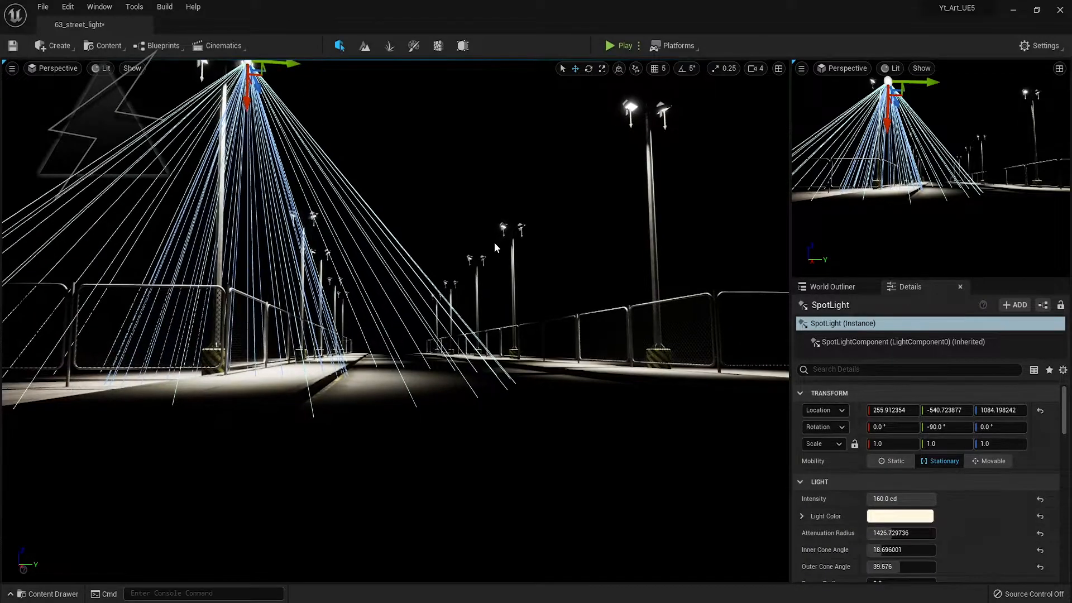
{"action": "left_click", "coordinate": [470, 181]}
Step: Add a sky light slightly above the middle of the road and enable its real-time capture
{"action": "left_click", "coordinate": [56, 45]}
{"action": "mouse_move", "coordinate": [88, 78]}
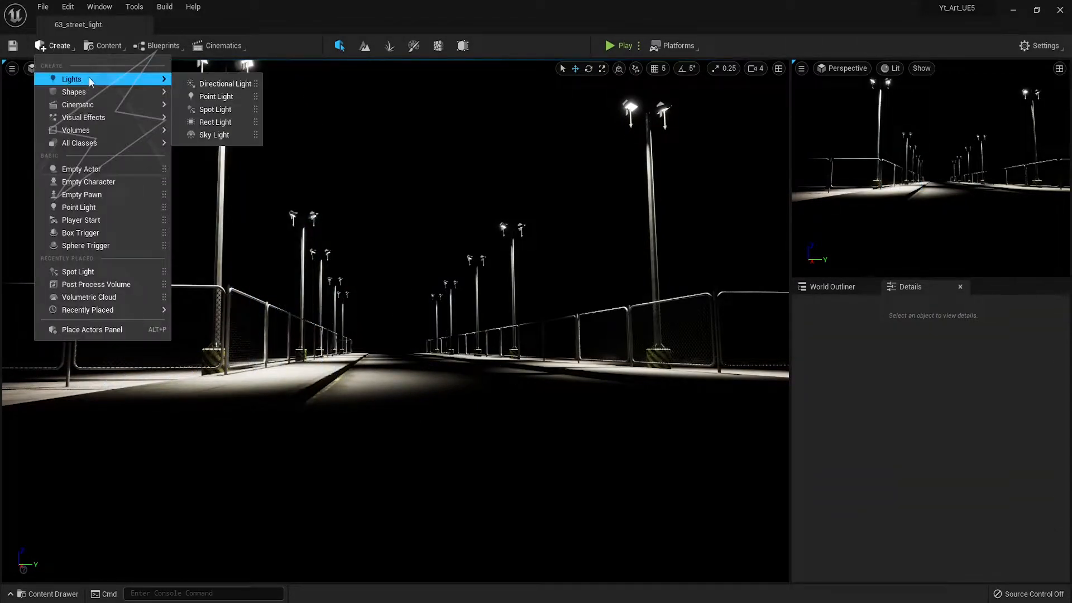
{"action": "left_click_drag", "start_coordinate": [216, 134], "coordinate": [427, 393]}
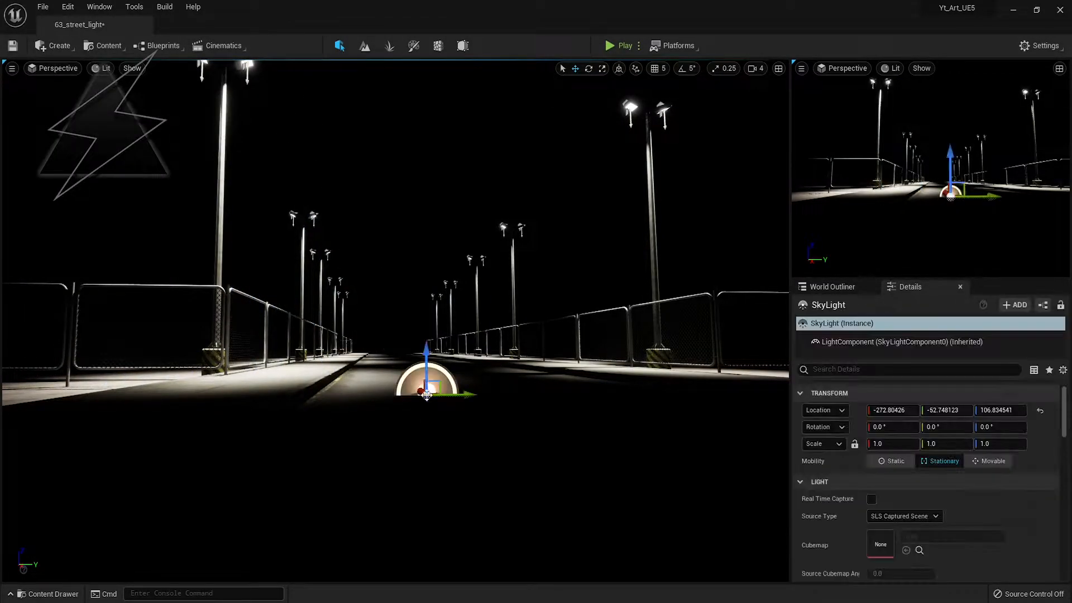
{"action": "left_click", "coordinate": [871, 498]}
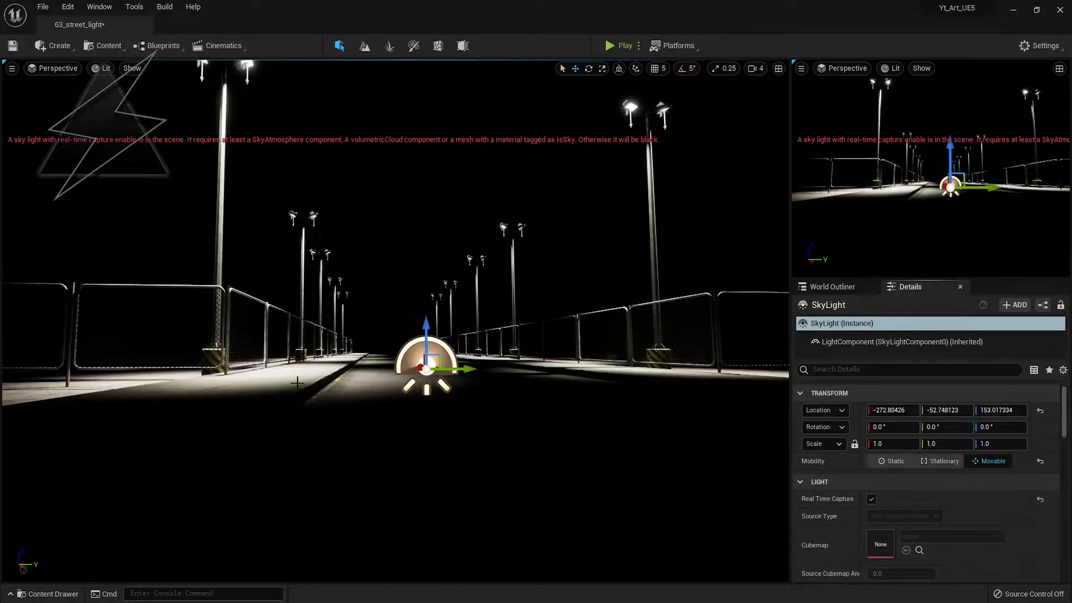
Step: Add a Sky Atmosphere to the scene, placing it over the road beyond the sky light
{"action": "left_click", "coordinate": [65, 49]}
{"action": "mouse_move", "coordinate": [89, 118]}
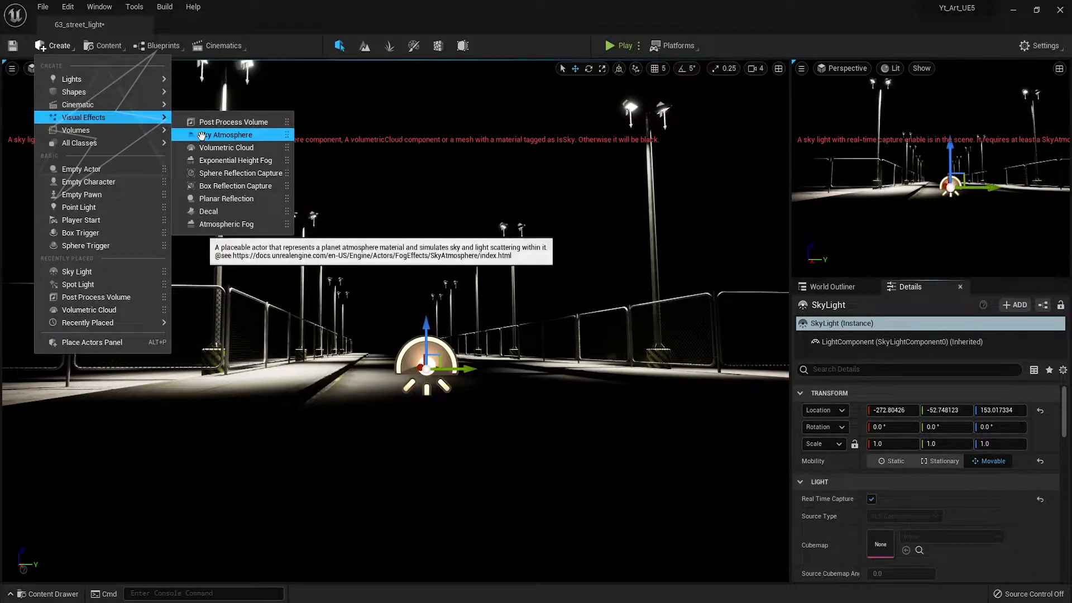
{"action": "left_click_drag", "start_coordinate": [227, 132], "coordinate": [523, 357]}
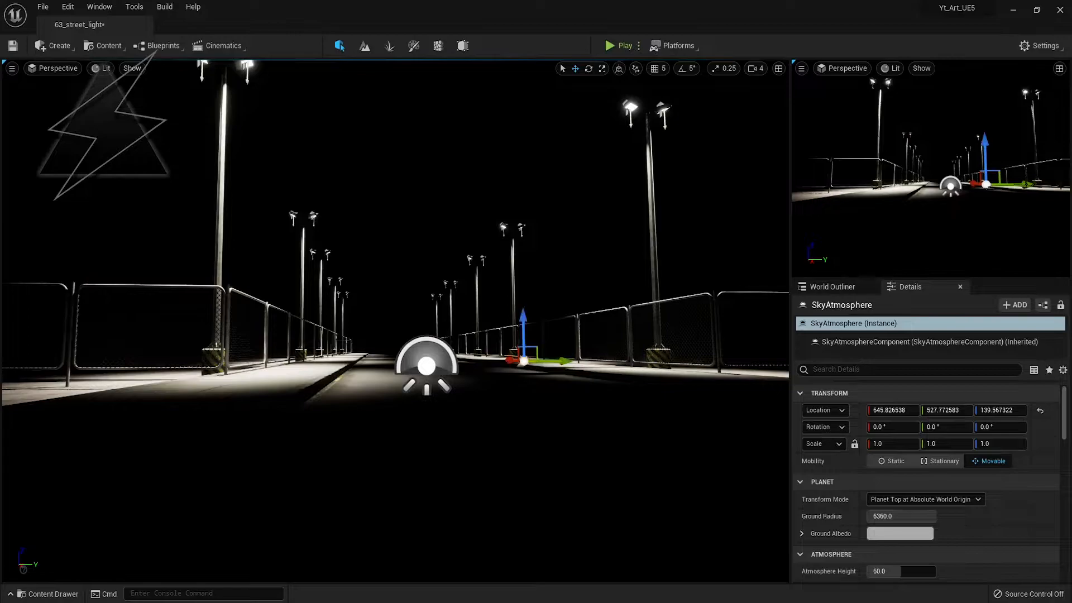
Step: Try lighting the sky light from a specified cubemap, HDRI_Epic_Courtyard_Daylight, with real-time capture turned off
{"action": "left_click", "coordinate": [447, 357]}
{"action": "left_click", "coordinate": [833, 286]}
{"action": "left_click", "coordinate": [909, 286]}
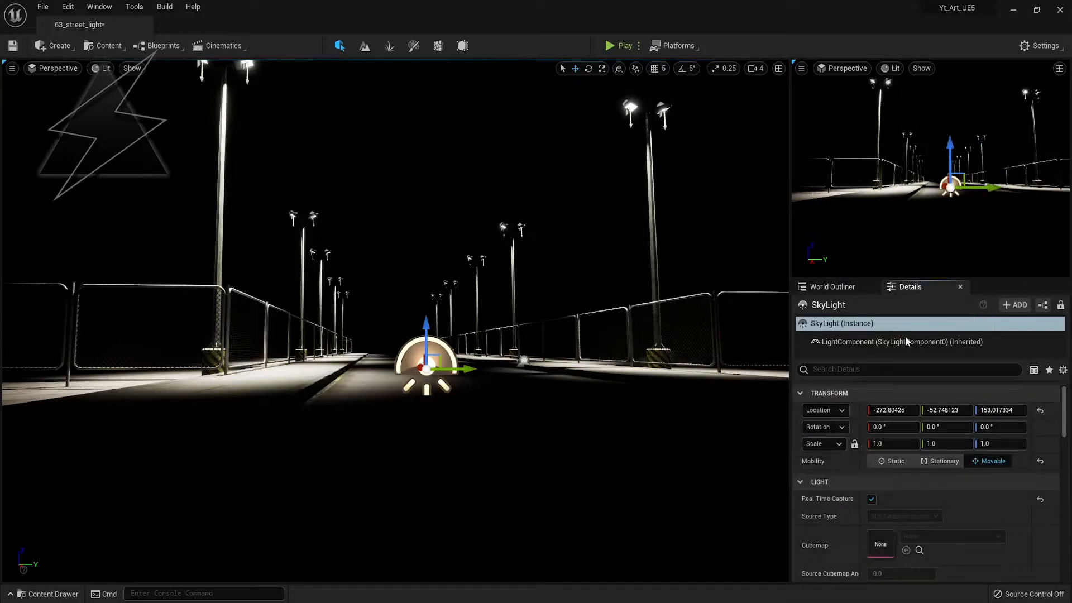
{"action": "left_click", "coordinate": [900, 538]}
{"action": "left_click", "coordinate": [927, 510]}
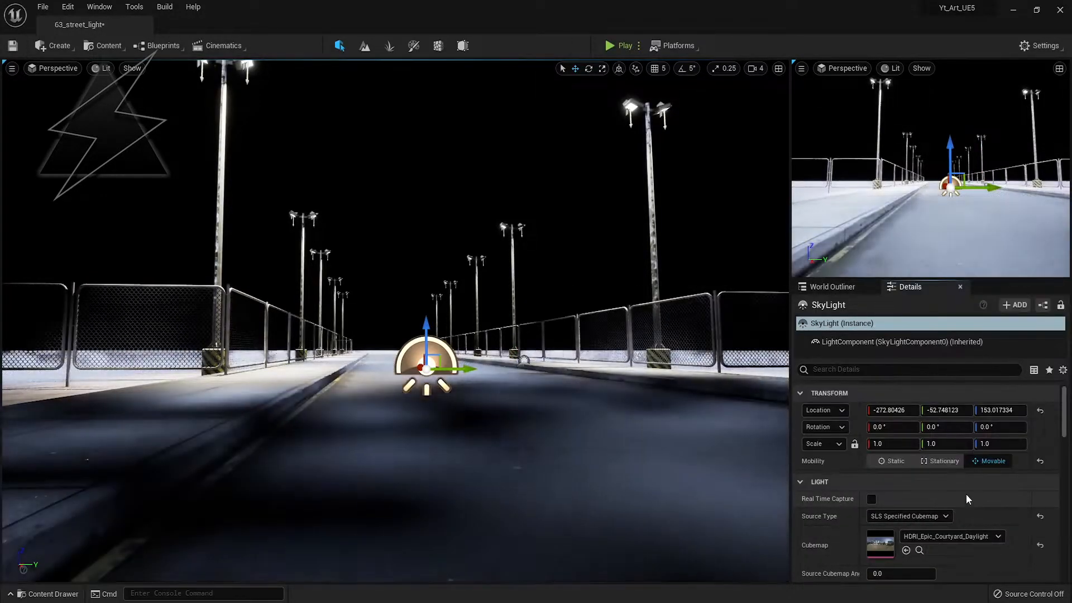
Step: Try the cubemaps TC_HDR01, TX_StudioLighting and T_FakeReflections on the sky light
{"action": "left_click", "coordinate": [971, 536]}
{"action": "scroll", "coordinate": [949, 457], "scroll_direction": "down", "scroll_amount": 5}
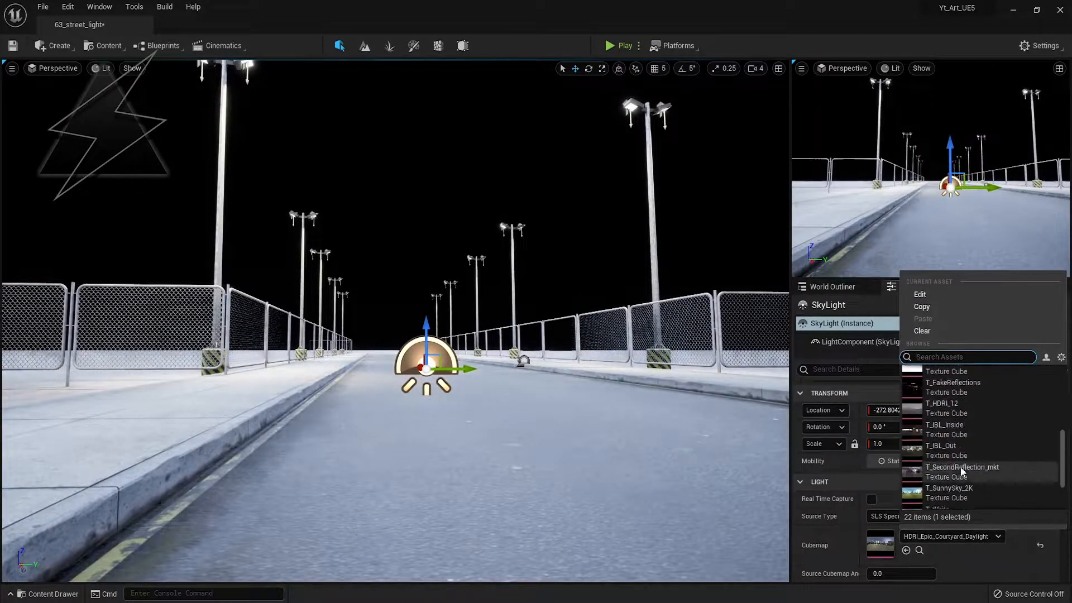
{"action": "left_click", "coordinate": [941, 479]}
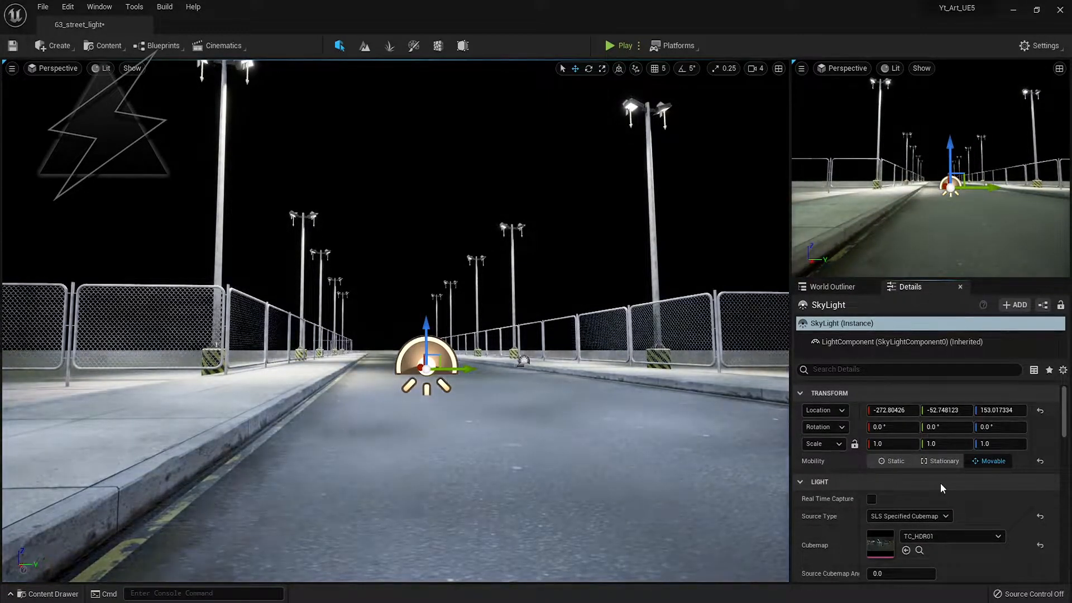
{"action": "left_click", "coordinate": [951, 536]}
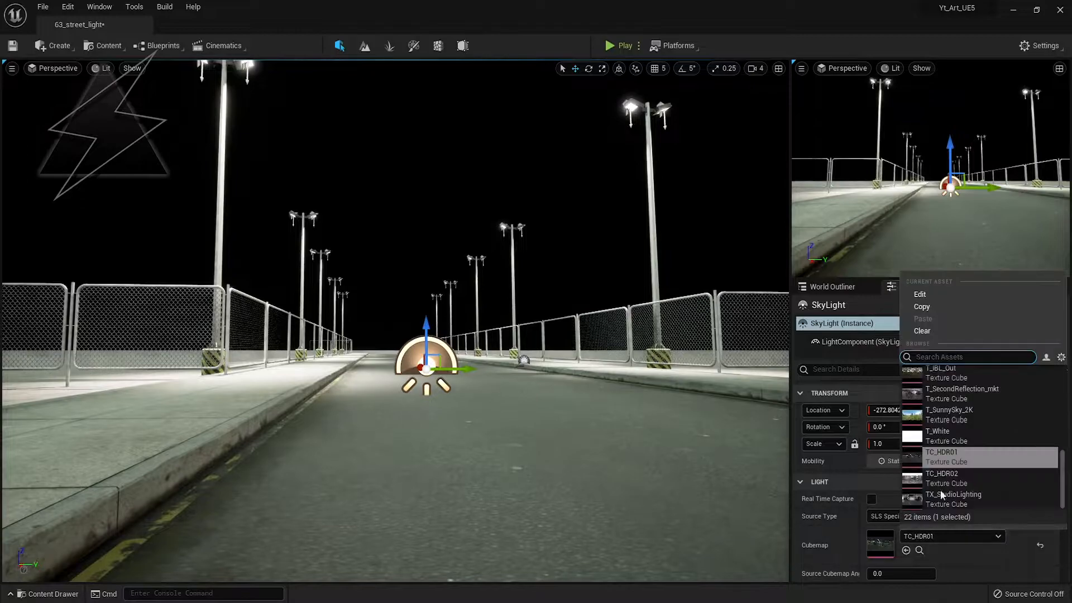
{"action": "left_click", "coordinate": [952, 505]}
{"action": "left_click", "coordinate": [952, 535]}
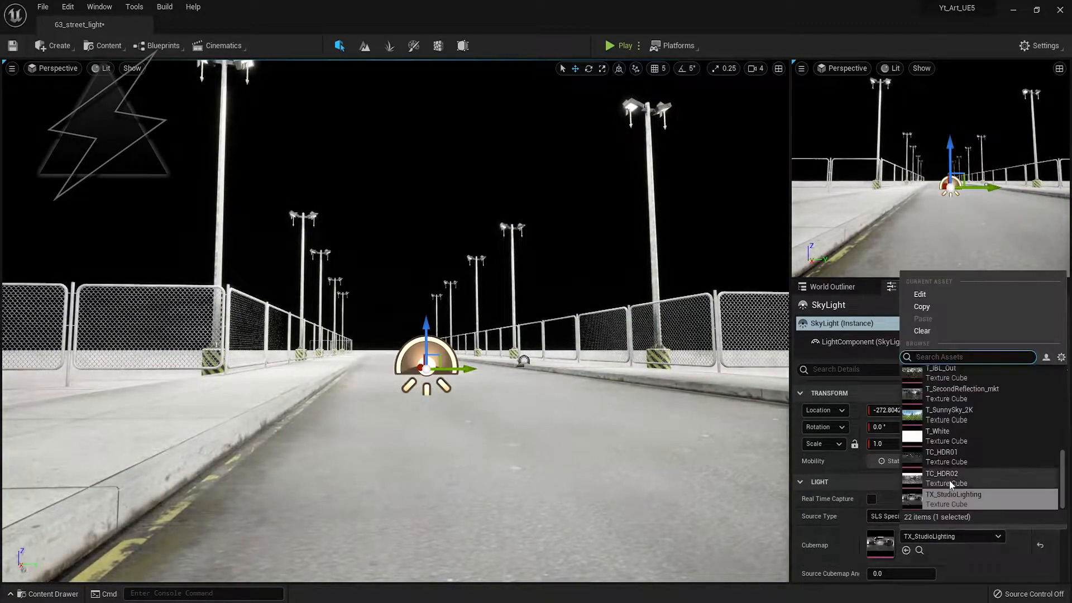
{"action": "scroll", "coordinate": [937, 493], "scroll_direction": "up", "scroll_amount": 3}
{"action": "left_click", "coordinate": [936, 485]}
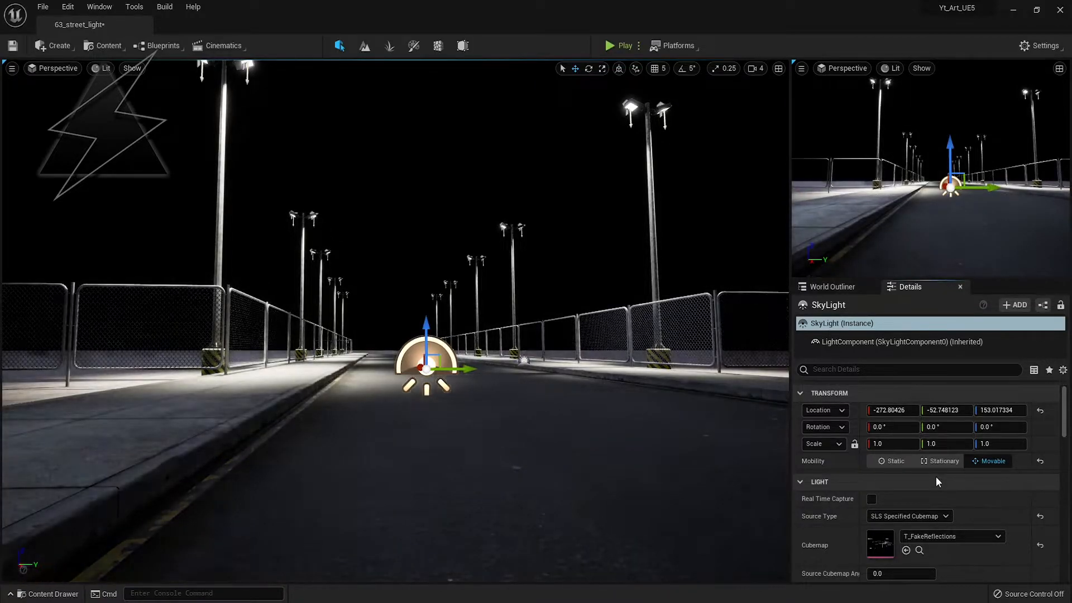
Step: Keep the T_FakeReflections cubemap selection and turn the sky light's real-time capture back on
{"action": "left_click", "coordinate": [951, 535]}
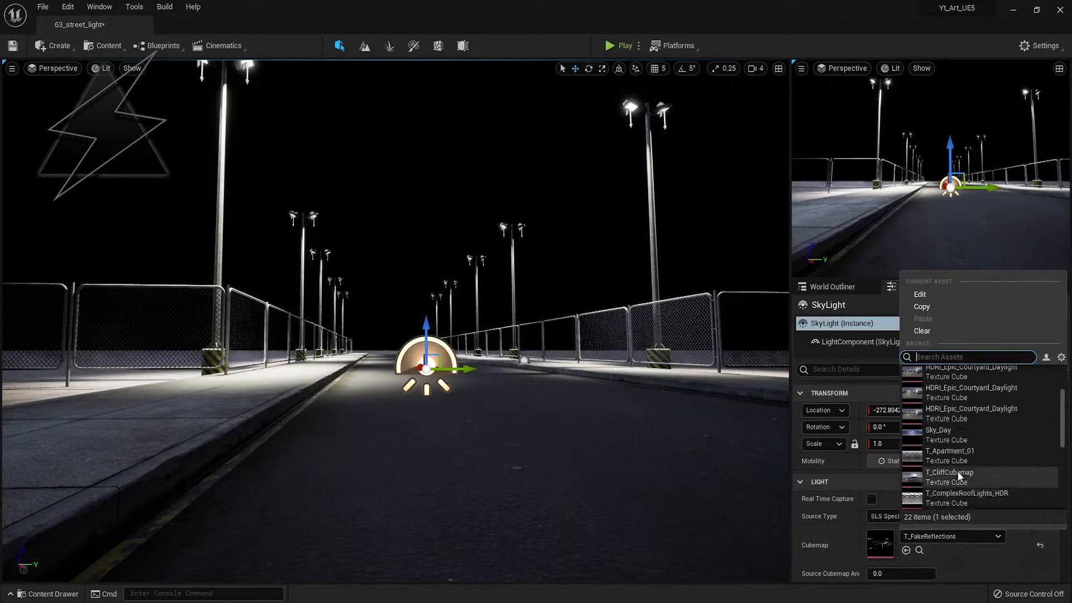
{"action": "left_click", "coordinate": [876, 535]}
{"action": "left_click", "coordinate": [871, 499]}
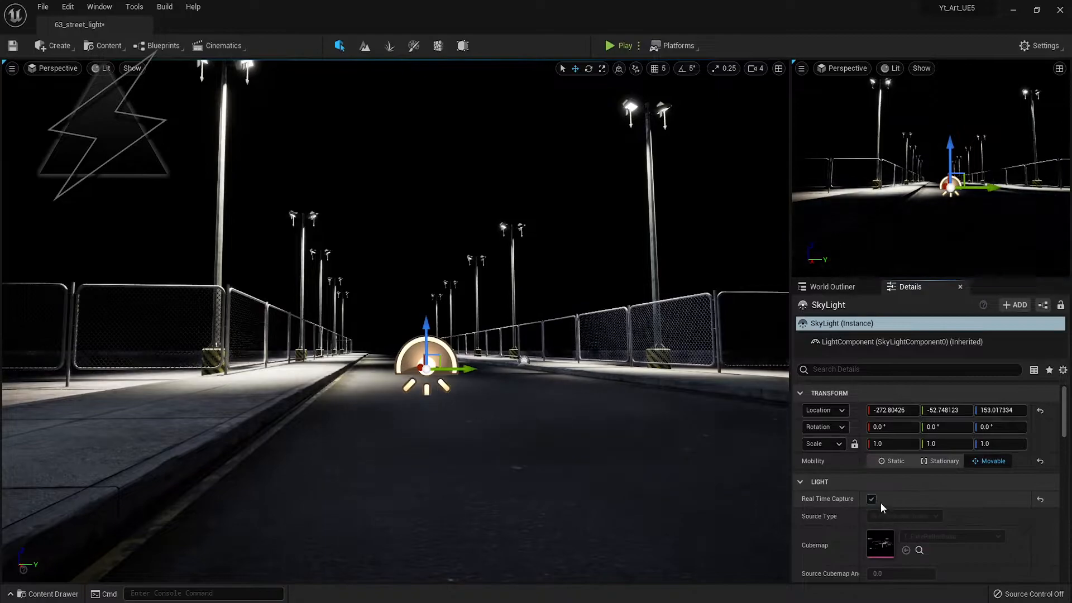
Step: Try placing a sphere reflection capture on the road beside the sky light, and return to the saved camera view
{"action": "right_click_drag", "start_coordinate": [536, 363], "coordinate": [532, 357]}
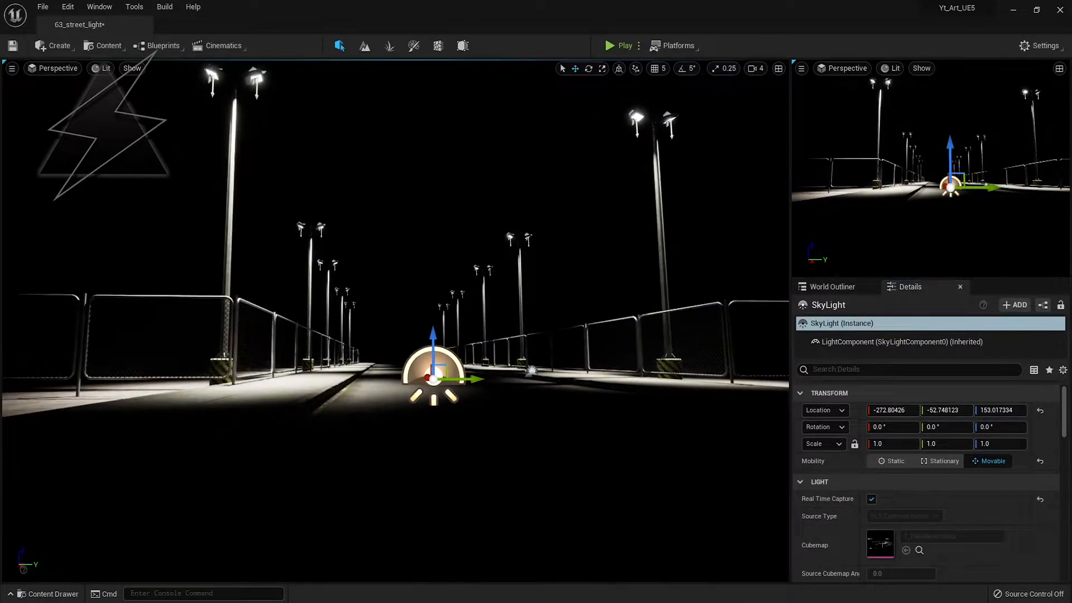
{"action": "left_click", "coordinate": [56, 45]}
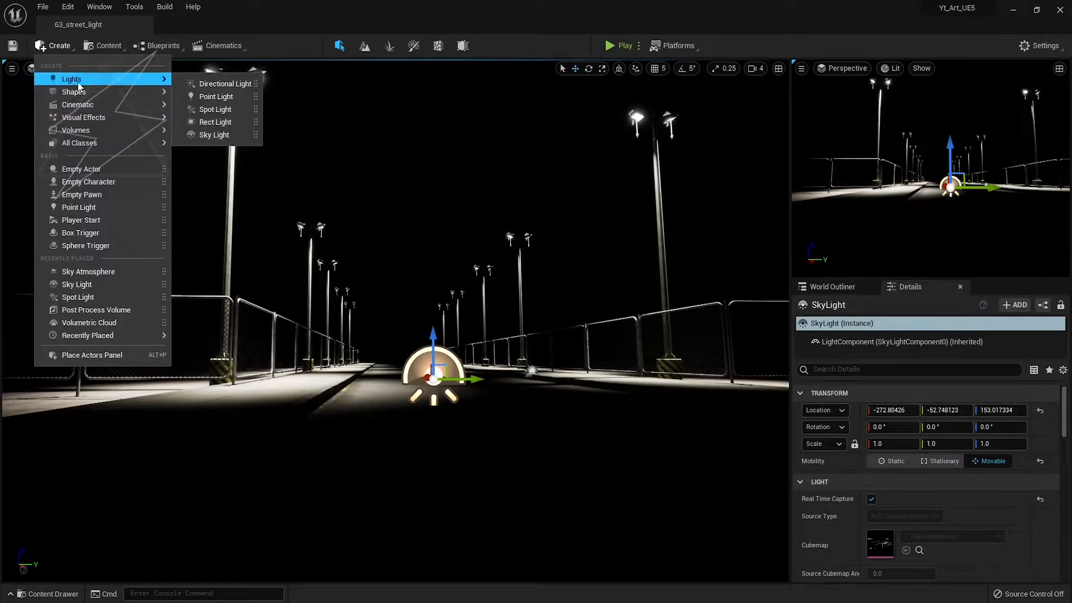
{"action": "mouse_move", "coordinate": [124, 124]}
{"action": "left_click", "coordinate": [240, 173]}
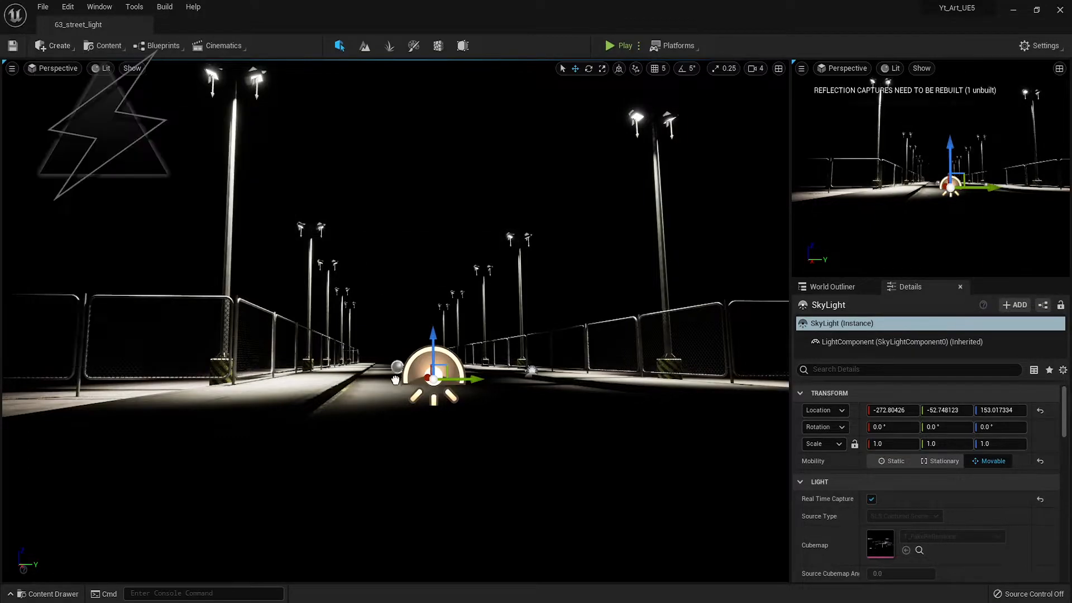
{"action": "right_click_drag", "start_coordinate": [362, 349], "coordinate": [359, 414]}
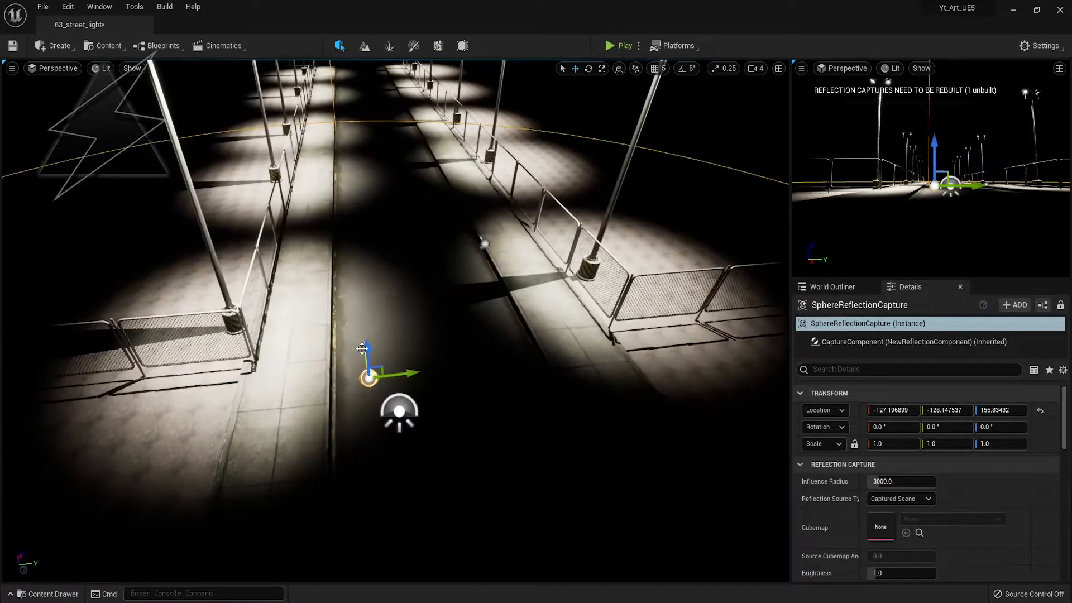
{"action": "right_click_drag", "start_coordinate": [366, 267], "coordinate": [371, 201]}
{"action": "left_click", "coordinate": [404, 159]}
{"action": "right_click_drag", "start_coordinate": [404, 159], "coordinate": [409, 169]}
{"action": "key", "text": "1"}
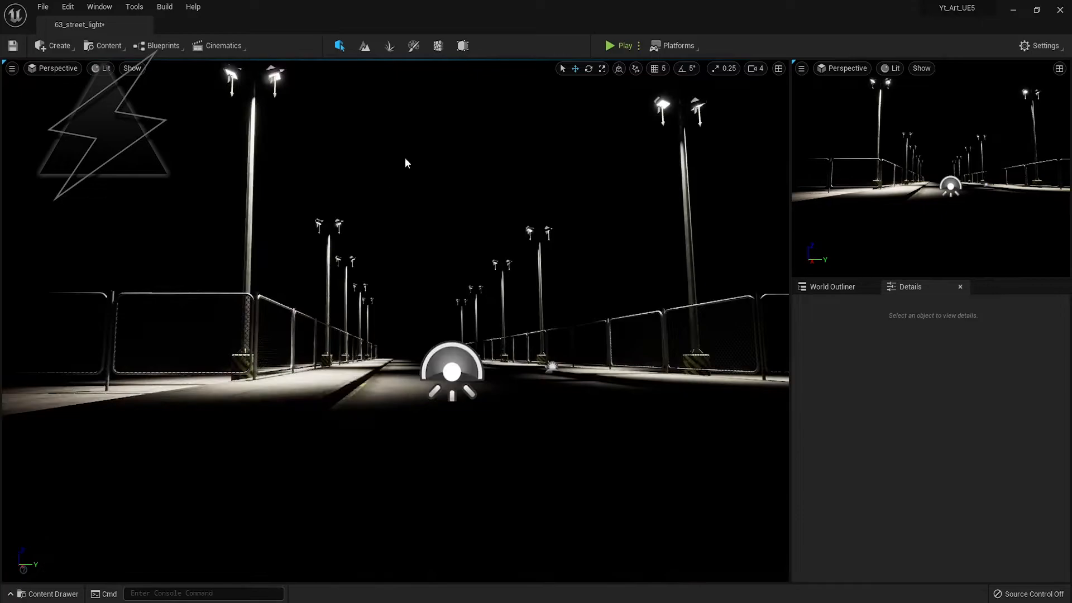
Step: Save the level and return to the saved camera view
{"action": "left_click", "coordinate": [46, 47]}
{"action": "mouse_move", "coordinate": [98, 118]}
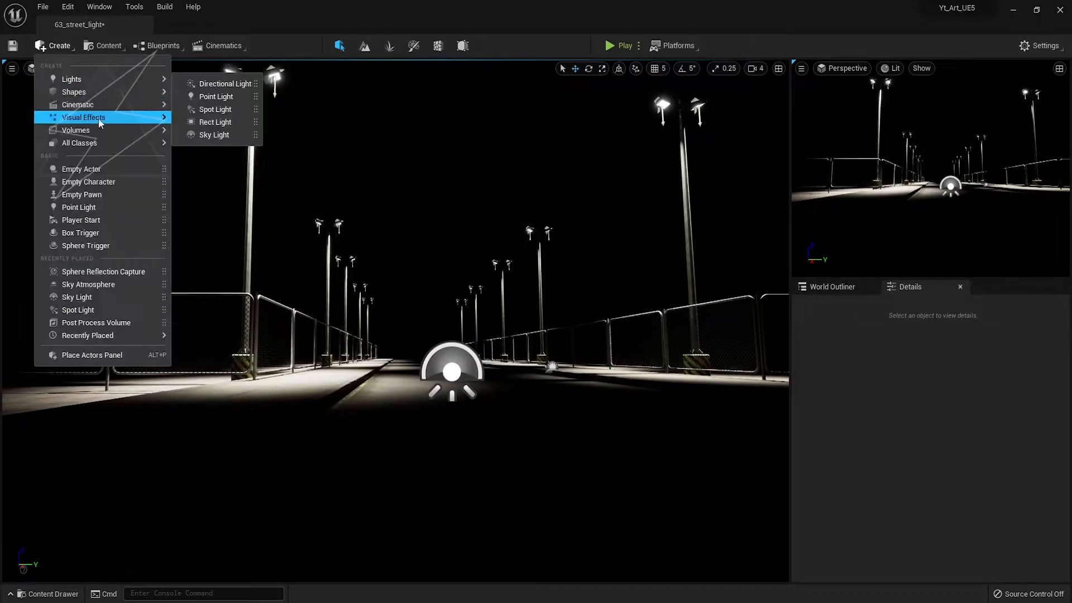
{"action": "left_click", "coordinate": [484, 188]}
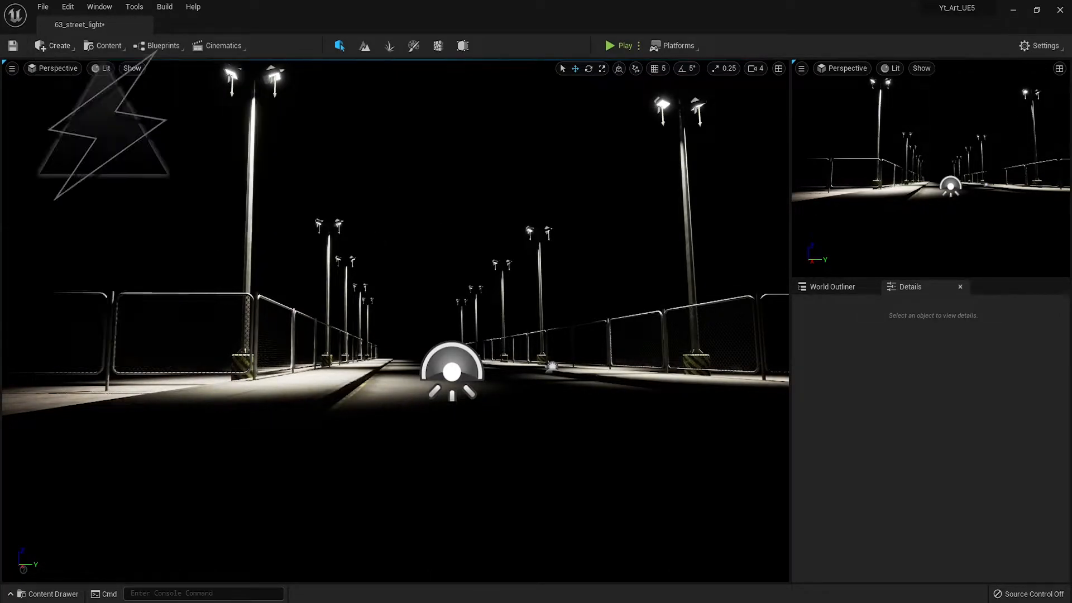
{"action": "right_click_drag", "start_coordinate": [484, 187], "coordinate": [499, 246]}
{"action": "key", "text": "ctrl+s"}
{"action": "right_click_drag", "start_coordinate": [444, 191], "coordinate": [462, 177]}
{"action": "key", "text": "1"}
Step: Add a post process volume to the scene beside the sky light
{"action": "left_click", "coordinate": [62, 47]}
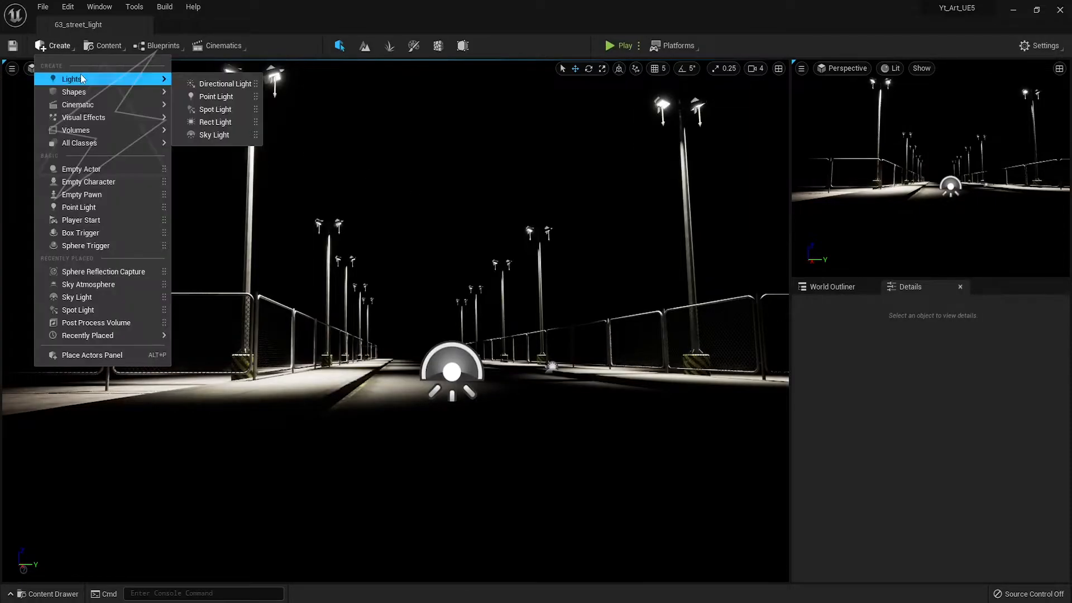
{"action": "mouse_move", "coordinate": [130, 118]}
{"action": "left_click", "coordinate": [229, 117]}
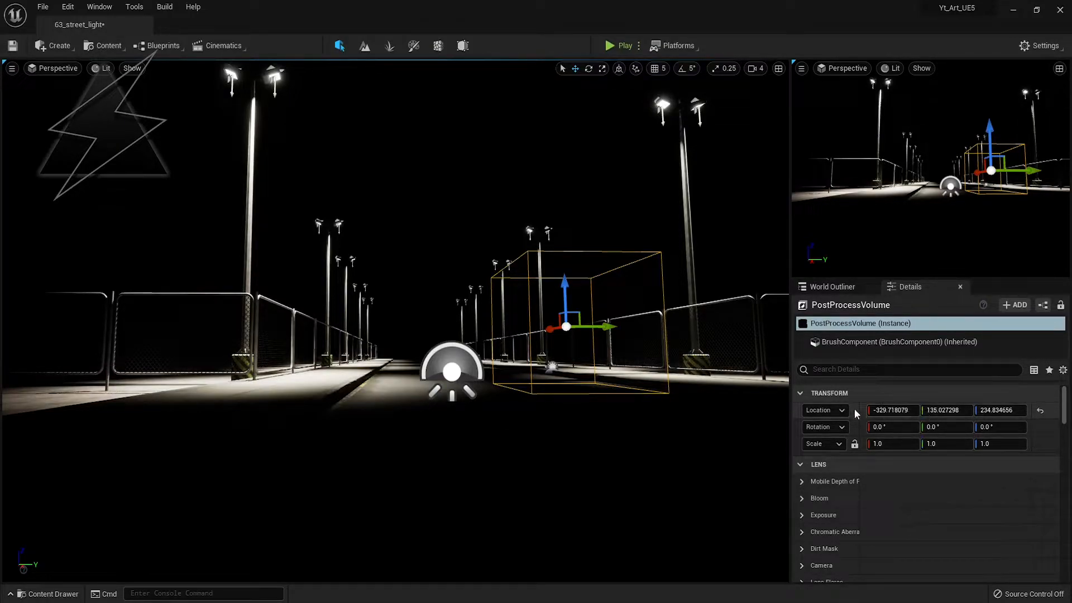
Step: Override the post process volume's bloom intensity and set it to 0
{"action": "scroll", "coordinate": [916, 513], "scroll_direction": "down", "scroll_amount": 7}
{"action": "scroll", "coordinate": [916, 513], "scroll_direction": "up", "scroll_amount": 5}
{"action": "left_click", "coordinate": [802, 461]}
{"action": "scroll", "coordinate": [843, 533], "scroll_direction": "up", "scroll_amount": 2}
{"action": "scroll", "coordinate": [843, 534], "scroll_direction": "down", "scroll_amount": 1}
{"action": "left_click", "coordinate": [812, 514]}
{"action": "left_click", "coordinate": [876, 514]}
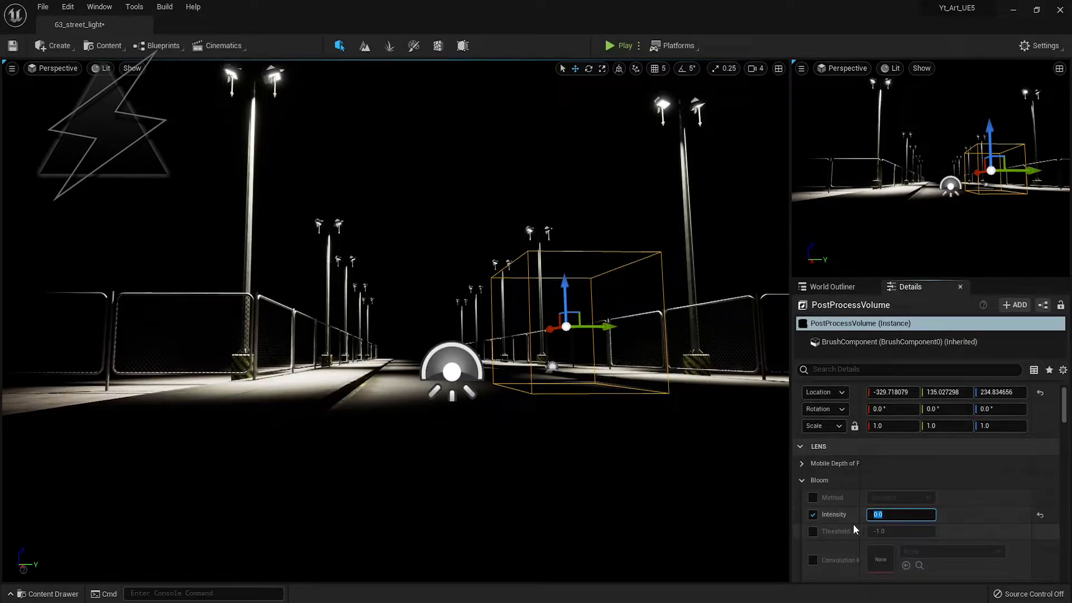
Step: Find the post process volume's Infinite Extent setting by searching for "infi", enable it and clear the search
{"action": "left_click", "coordinate": [829, 368]}
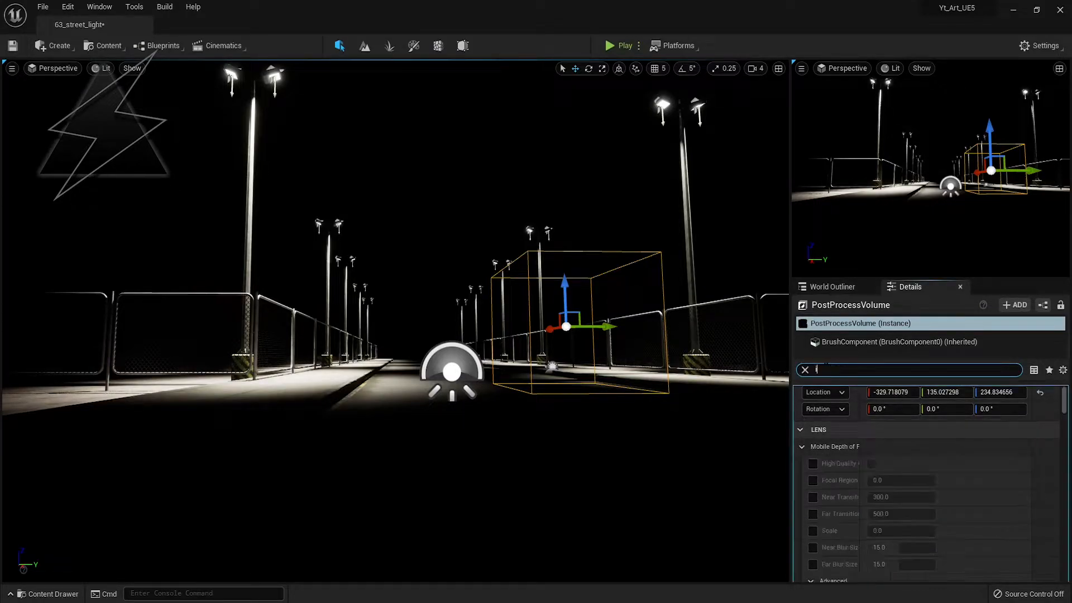
{"action": "type", "text": "infi"}
{"action": "left_click", "coordinate": [870, 410]}
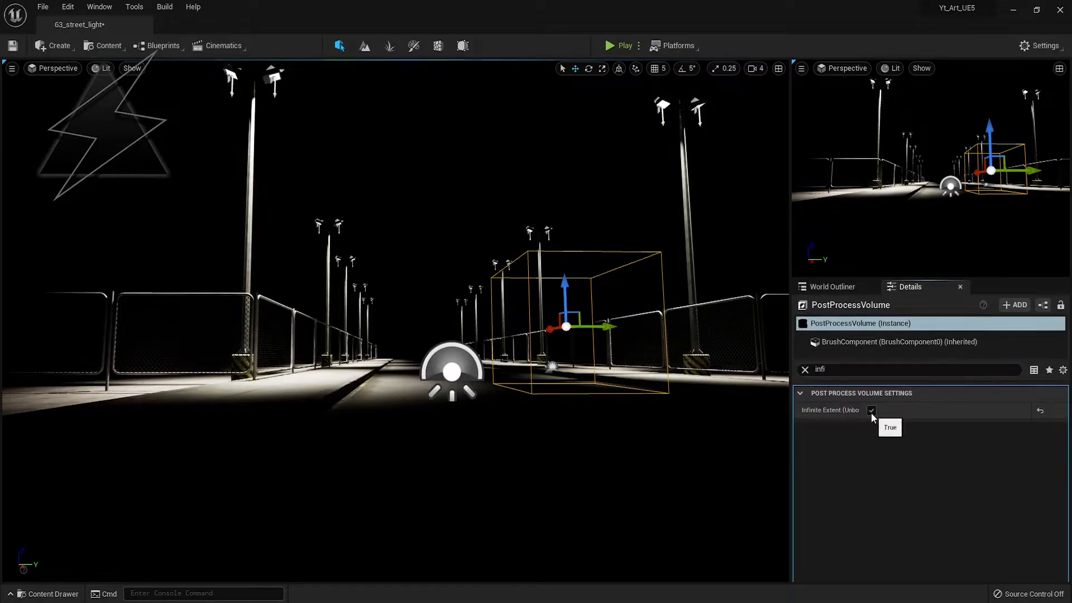
{"action": "left_click", "coordinate": [804, 369]}
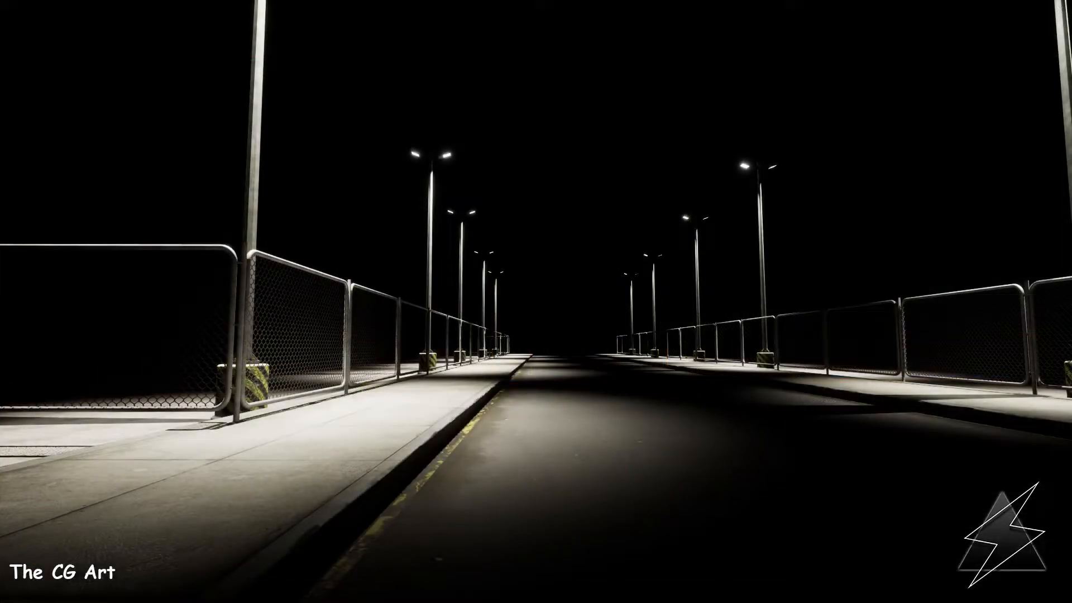